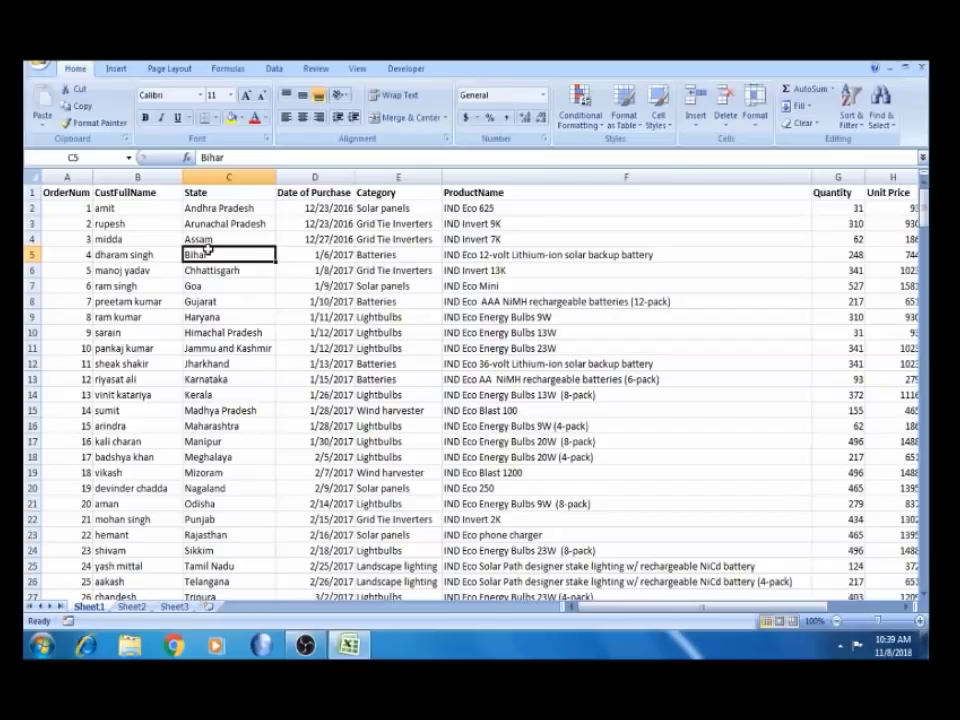
Examine the order table in Sheet1 across its columns from OrderNum to Price.
{"action": "key", "text": "Right"}
{"action": "key", "text": "Right"}
{"action": "key", "text": "Right"}
{"action": "key", "text": "Right"}
{"action": "key", "text": "Right"}
{"action": "key", "text": "Right"}
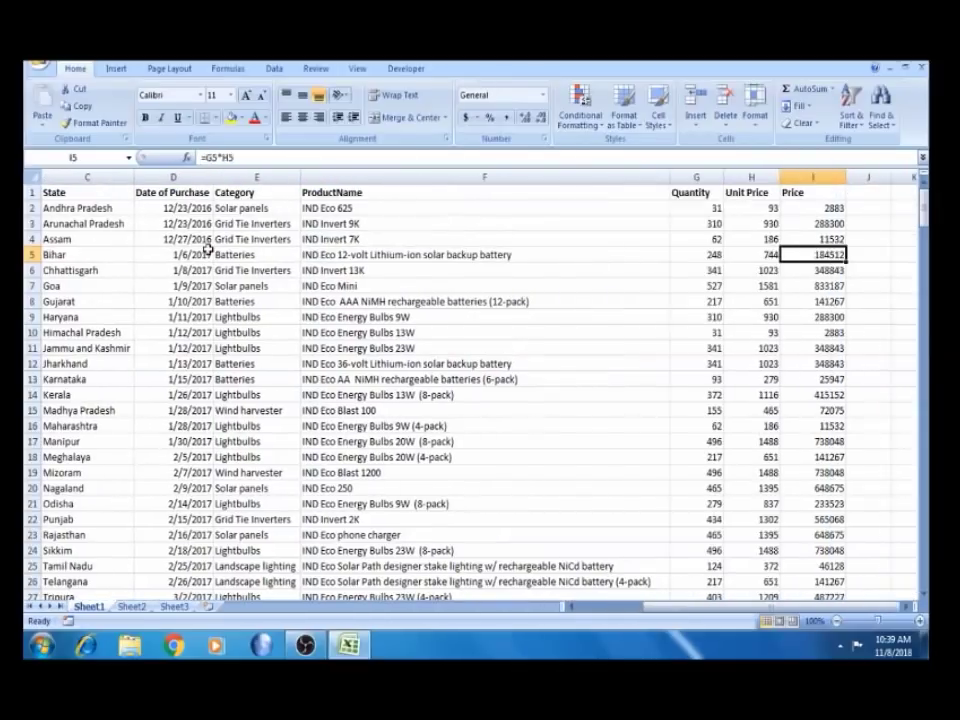
{"action": "key", "text": "Left"}
{"action": "key", "text": "Left"}
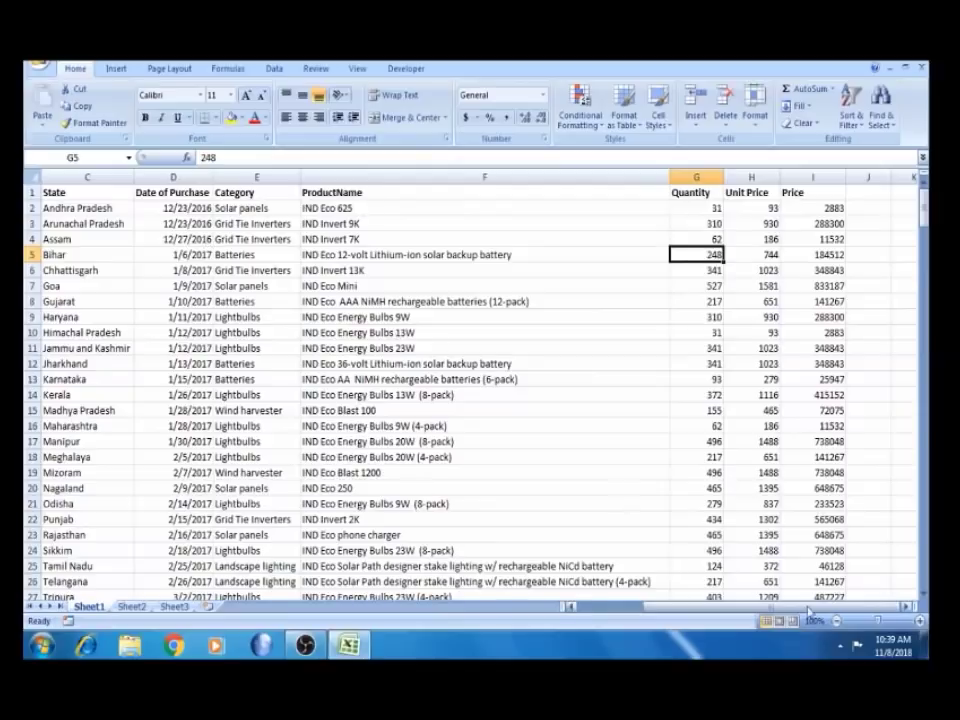
{"action": "left_click", "coordinate": [517, 234]}
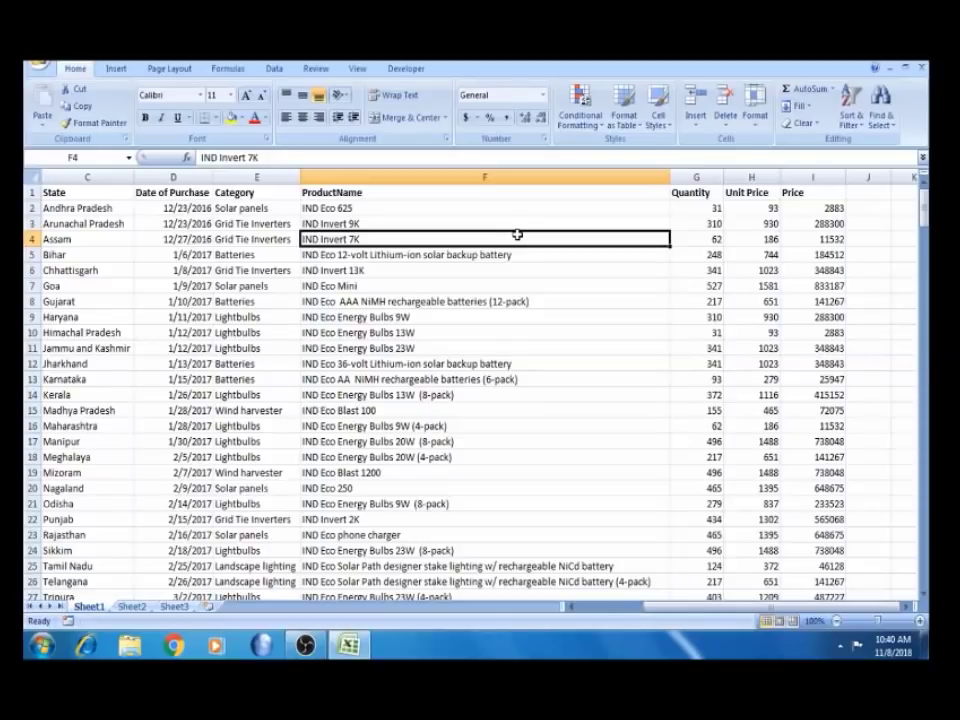
{"action": "key", "text": "Left"}
{"action": "key", "text": "Left"}
{"action": "key", "text": "Left"}
{"action": "key", "text": "Left"}
{"action": "key", "text": "Left"}
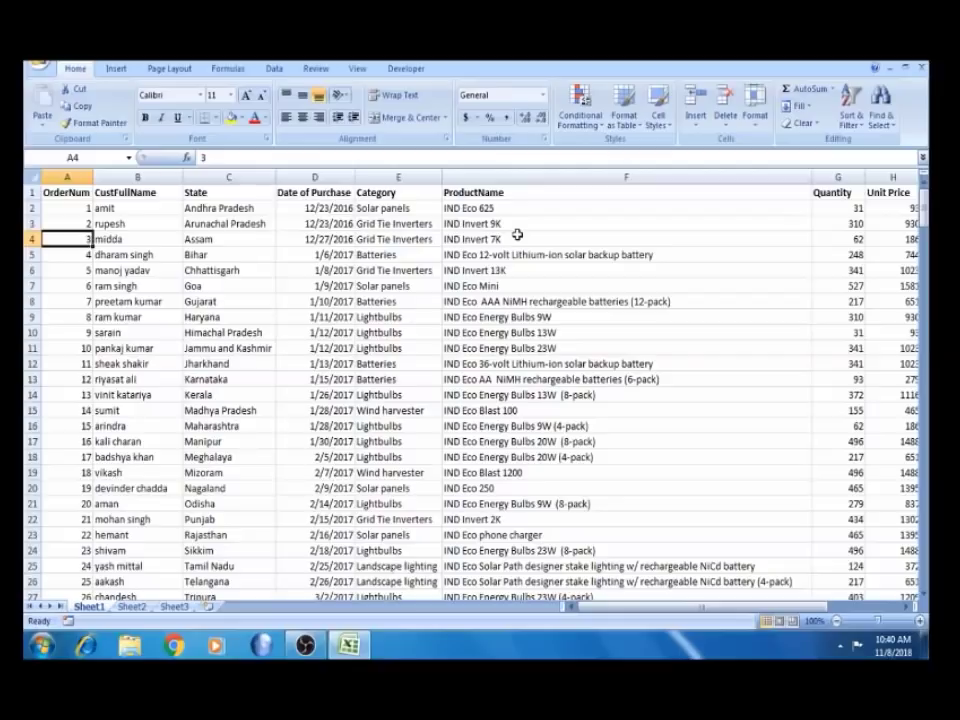
{"action": "left_click", "coordinate": [517, 235]}
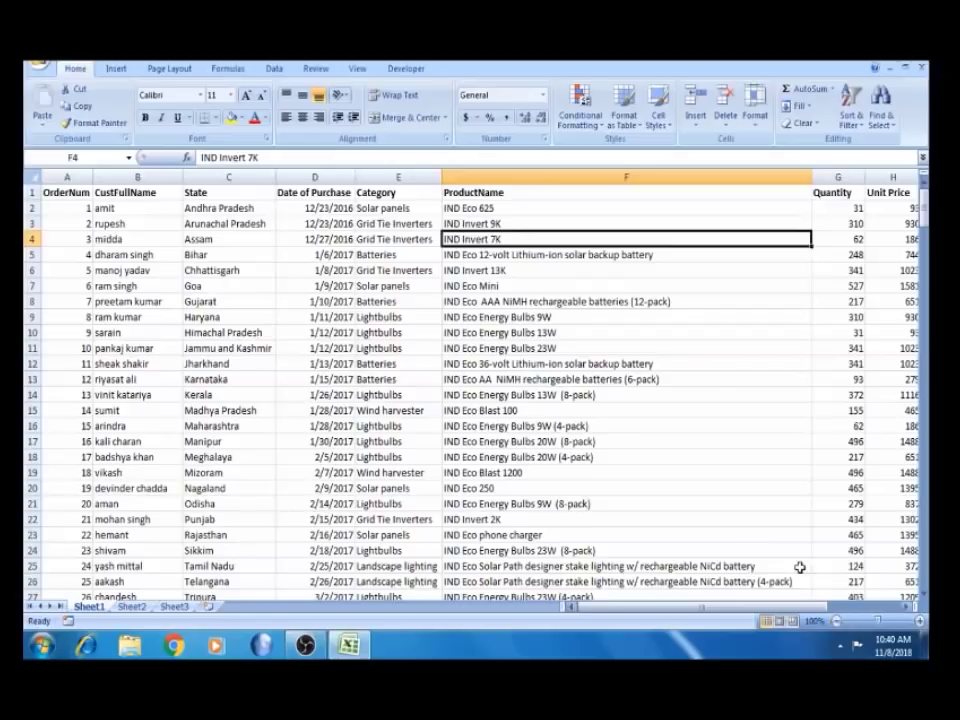
{"action": "left_click", "coordinate": [143, 268]}
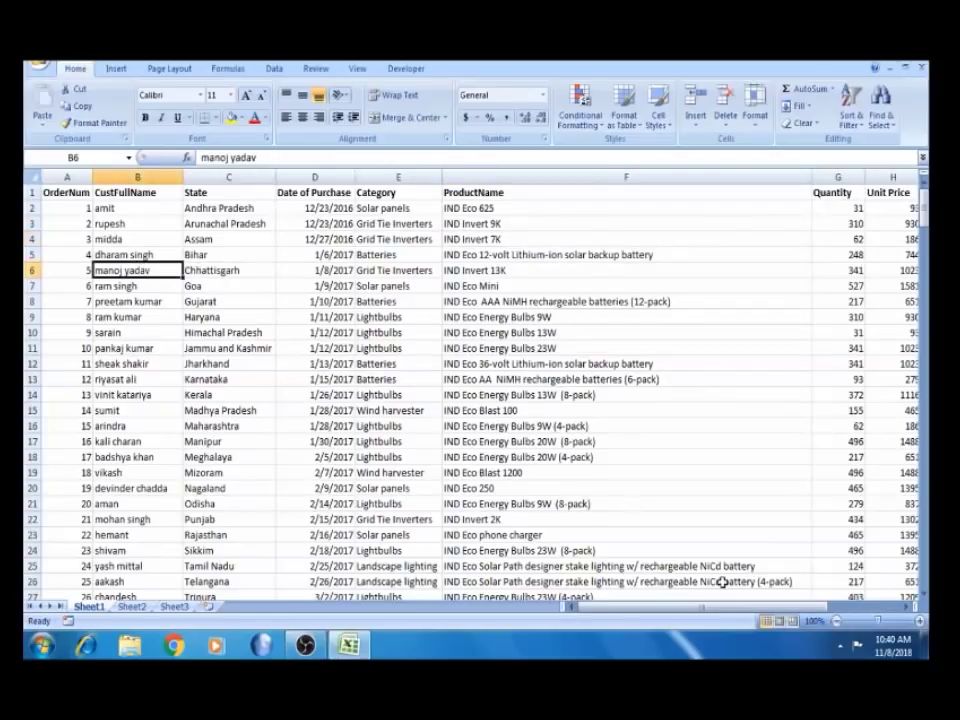
Enlarge the worksheet view to 170% and go to the OrderNum header in A1.
{"action": "left_click", "coordinate": [919, 621]}
{"action": "left_click", "coordinate": [919, 621]}
{"action": "left_click", "coordinate": [919, 621]}
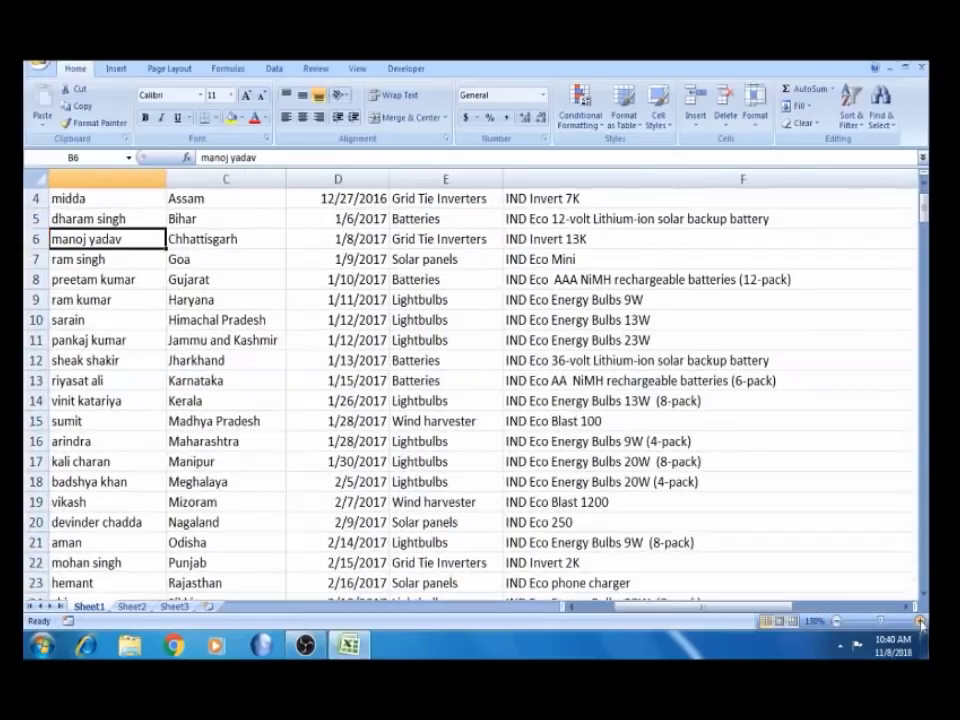
{"action": "left_click", "coordinate": [919, 621]}
{"action": "left_click", "coordinate": [919, 621]}
{"action": "left_click", "coordinate": [919, 621]}
{"action": "left_click", "coordinate": [919, 621]}
{"action": "left_click", "coordinate": [660, 400]}
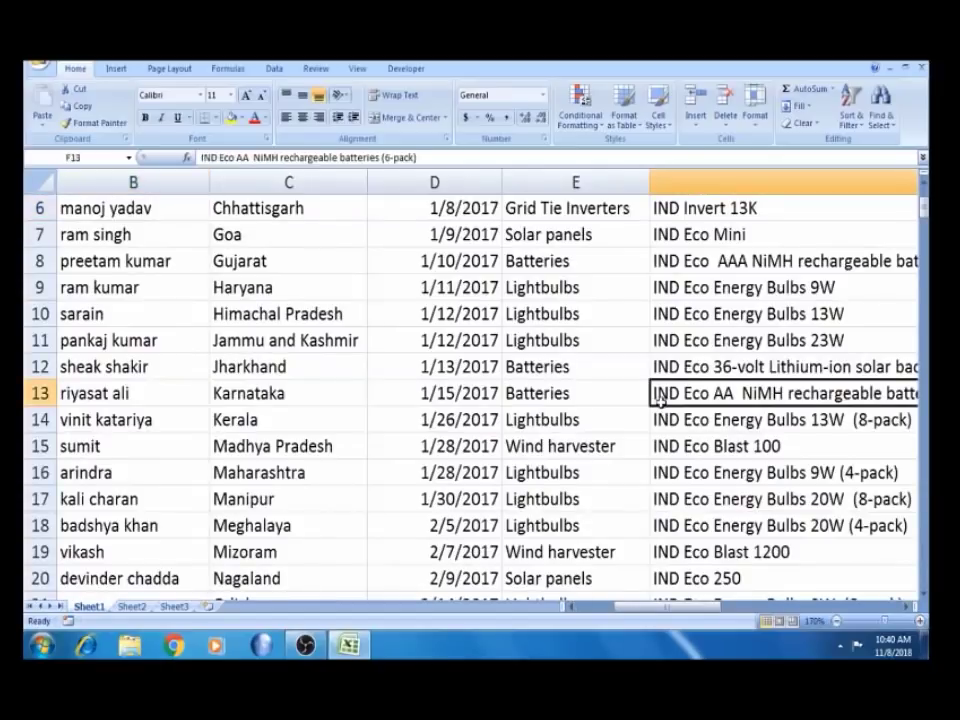
{"action": "key", "text": "Up"}
{"action": "key", "text": "Up"}
{"action": "key", "text": "Up"}
{"action": "key", "text": "Up"}
{"action": "key", "text": "Up"}
{"action": "key", "text": "Up"}
{"action": "key", "text": "Up"}
{"action": "key", "text": "Up"}
{"action": "key", "text": "Up"}
{"action": "key", "text": "Up"}
{"action": "key", "text": "Up"}
{"action": "key", "text": "Up"}
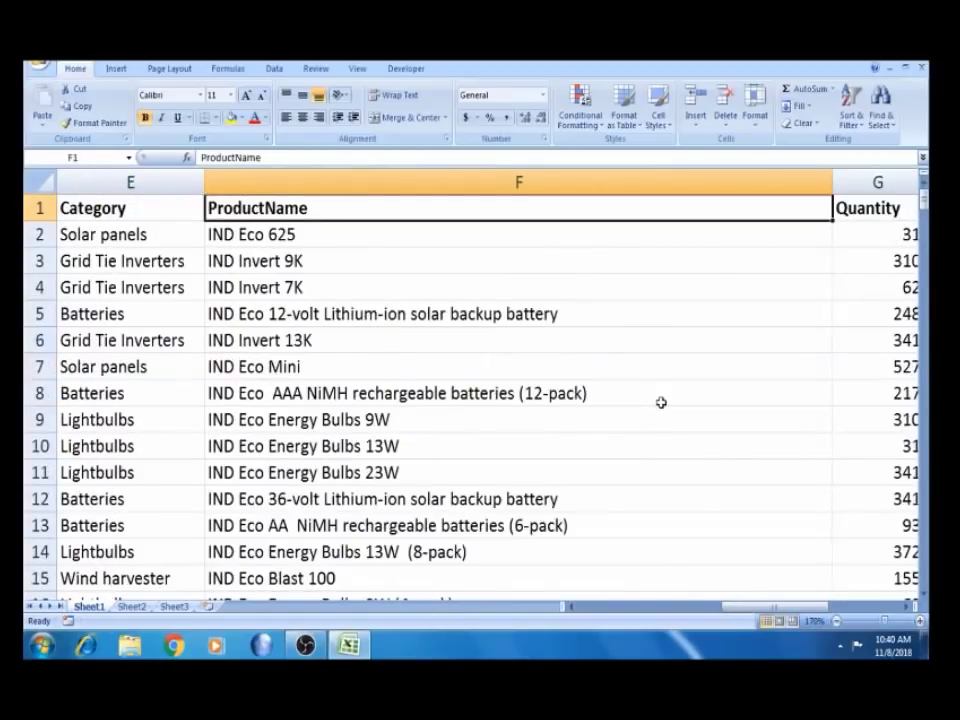
{"action": "key", "text": "Left"}
{"action": "key", "text": "Left"}
{"action": "key", "text": "Left"}
{"action": "key", "text": "Left"}
{"action": "key", "text": "Left"}
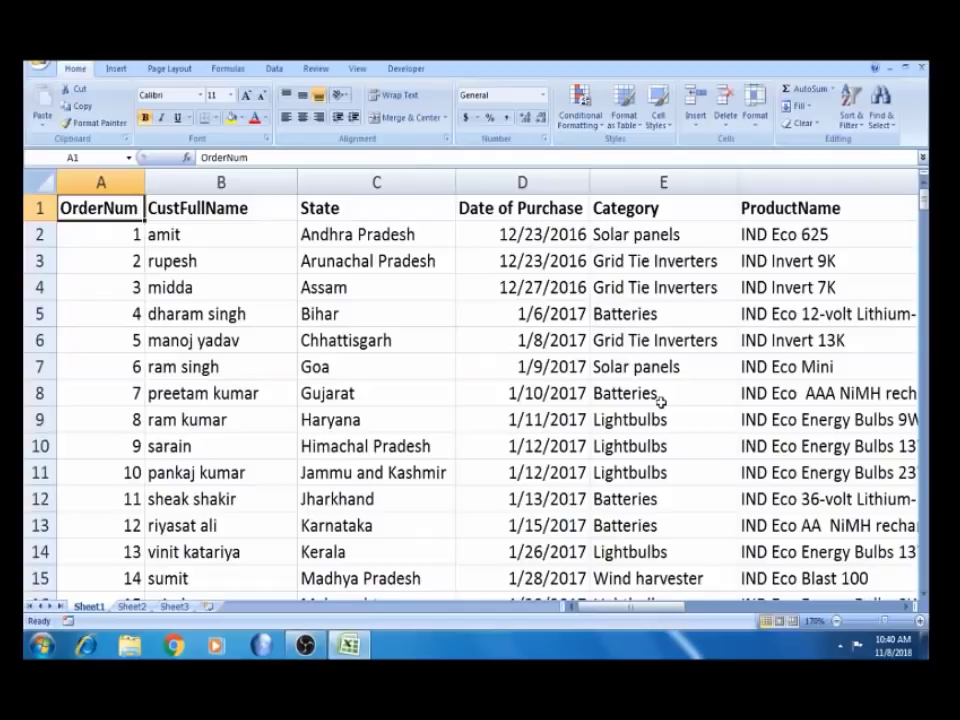
Check how far the OrderNum column extends from its header to the last record, ending back at A1.
{"action": "key", "text": "Down"}
{"action": "key", "text": "Up"}
{"action": "key", "text": "ctrl+shift+Down"}
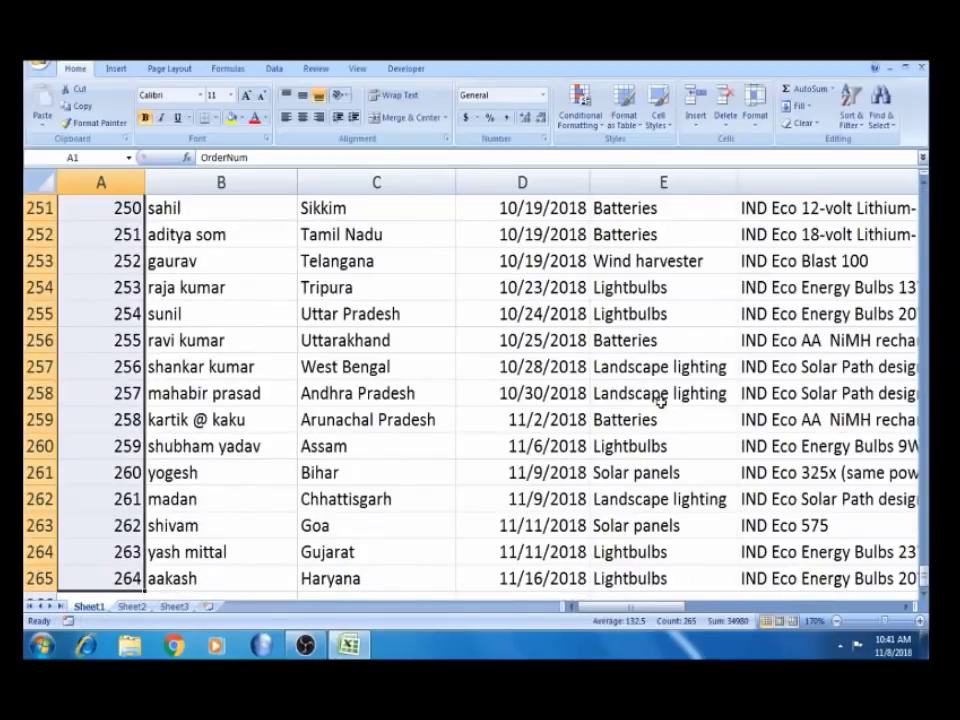
{"action": "key", "text": "ctrl+Up"}
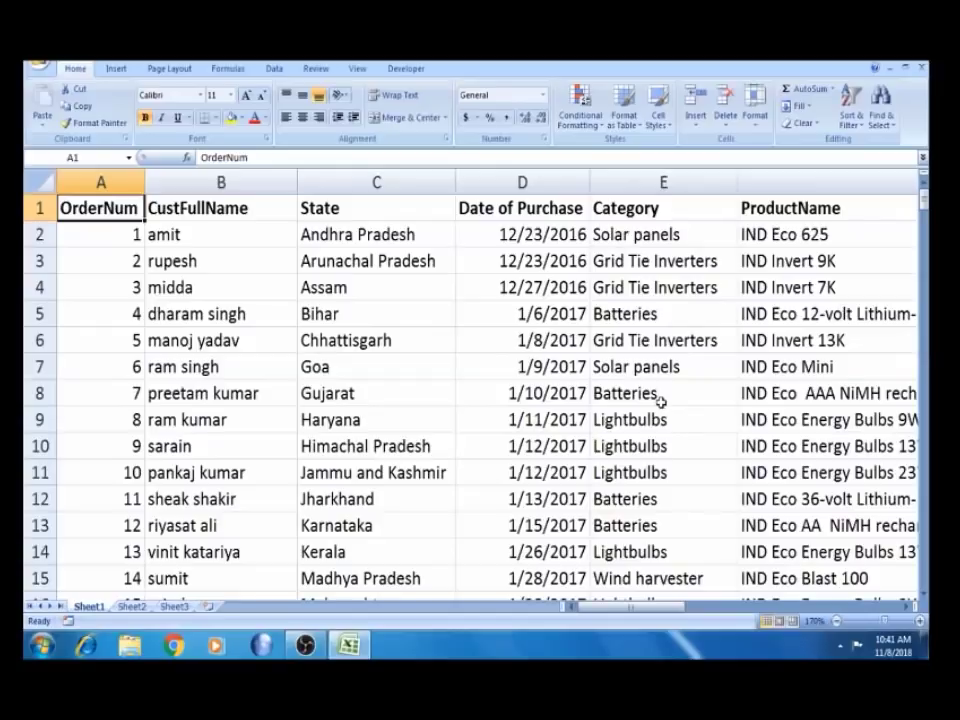
Review the column headers from CustFullName to Quantity, including the first entries under Category and ProductName.
{"action": "key", "text": "Right"}
{"action": "key", "text": "Right"}
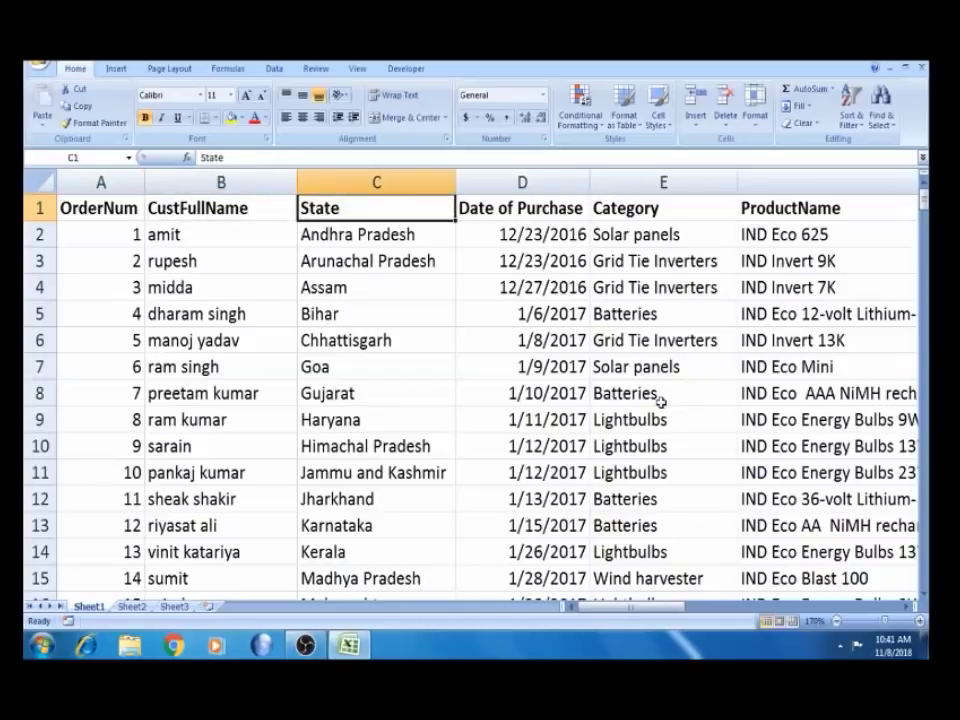
{"action": "key", "text": "Right"}
{"action": "key", "text": "Right"}
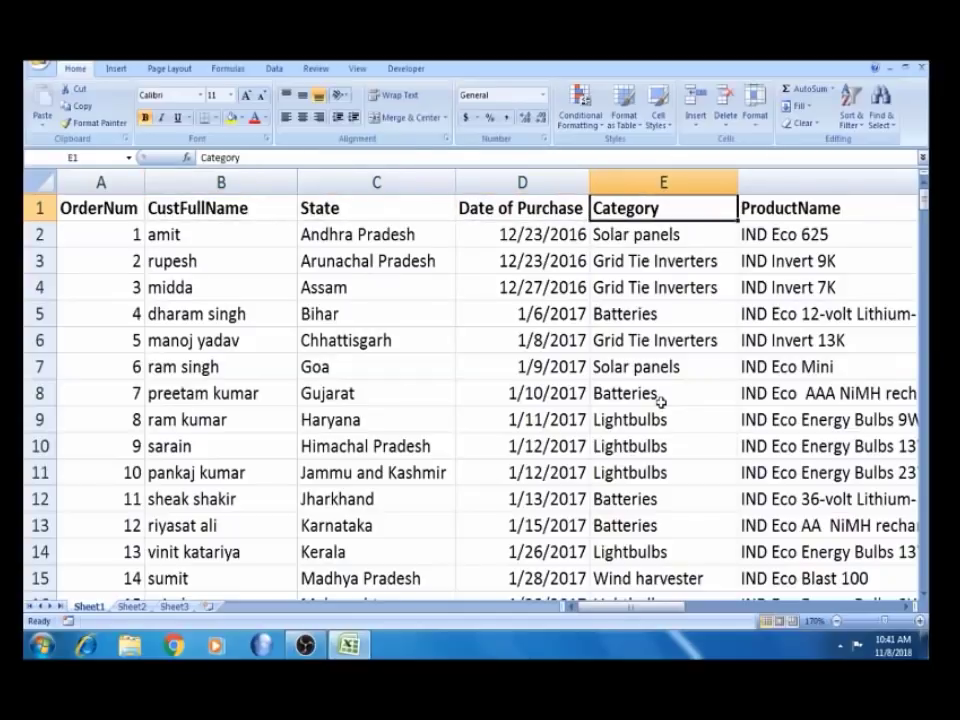
{"action": "key", "text": "Right"}
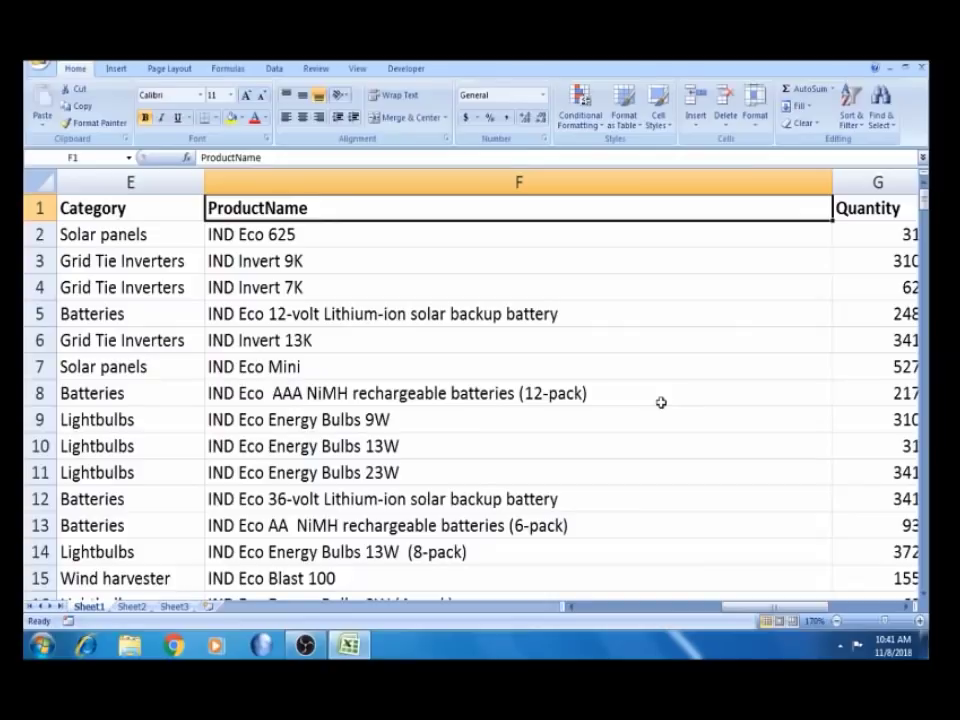
{"action": "key", "text": "Left"}
{"action": "key", "text": "Down"}
{"action": "key", "text": "Down"}
{"action": "key", "text": "Down"}
{"action": "key", "text": "Down"}
{"action": "key", "text": "Down"}
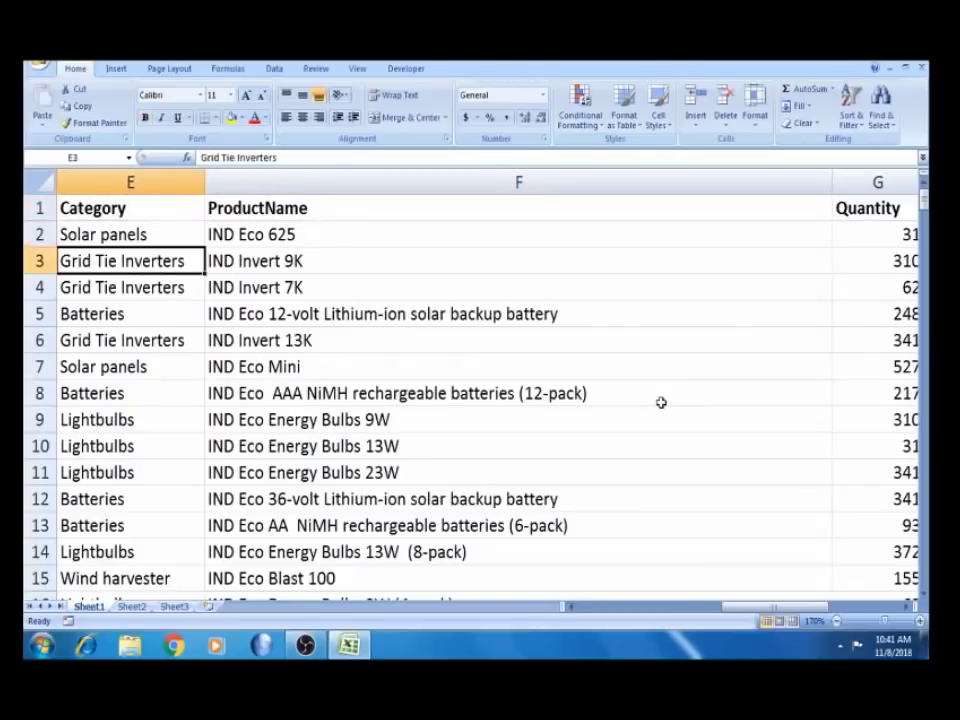
{"action": "key", "text": "Down"}
{"action": "key", "text": "Down"}
{"action": "key", "text": "Down"}
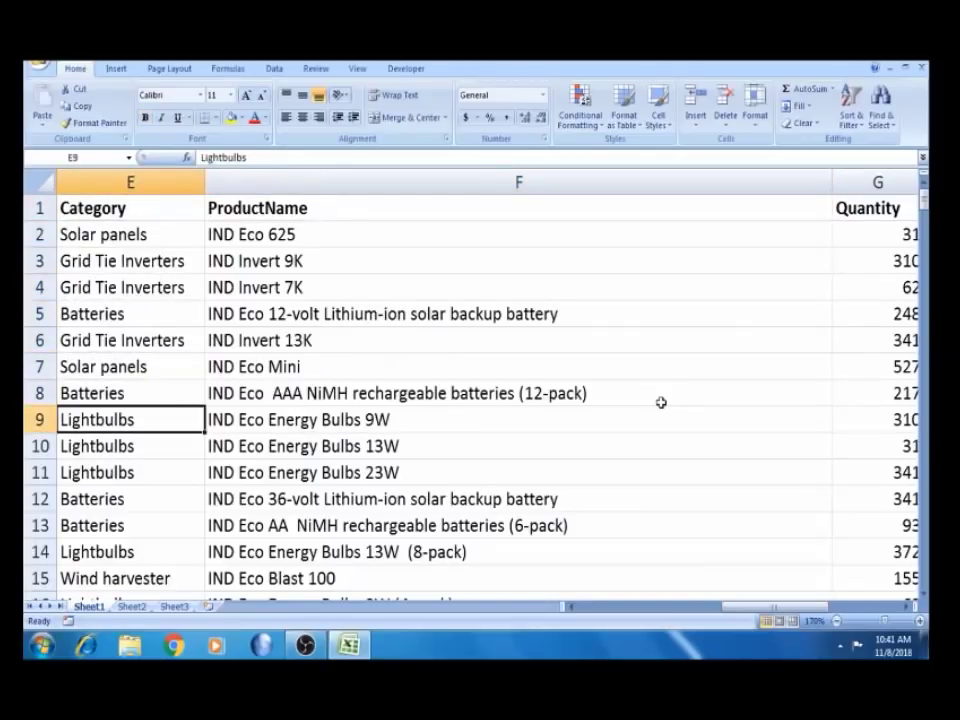
{"action": "key", "text": "Up"}
{"action": "key", "text": "Up"}
{"action": "key", "text": "Up"}
{"action": "key", "text": "Up"}
{"action": "key", "text": "Up"}
{"action": "key", "text": "Up"}
{"action": "key", "text": "Up"}
{"action": "key", "text": "Up"}
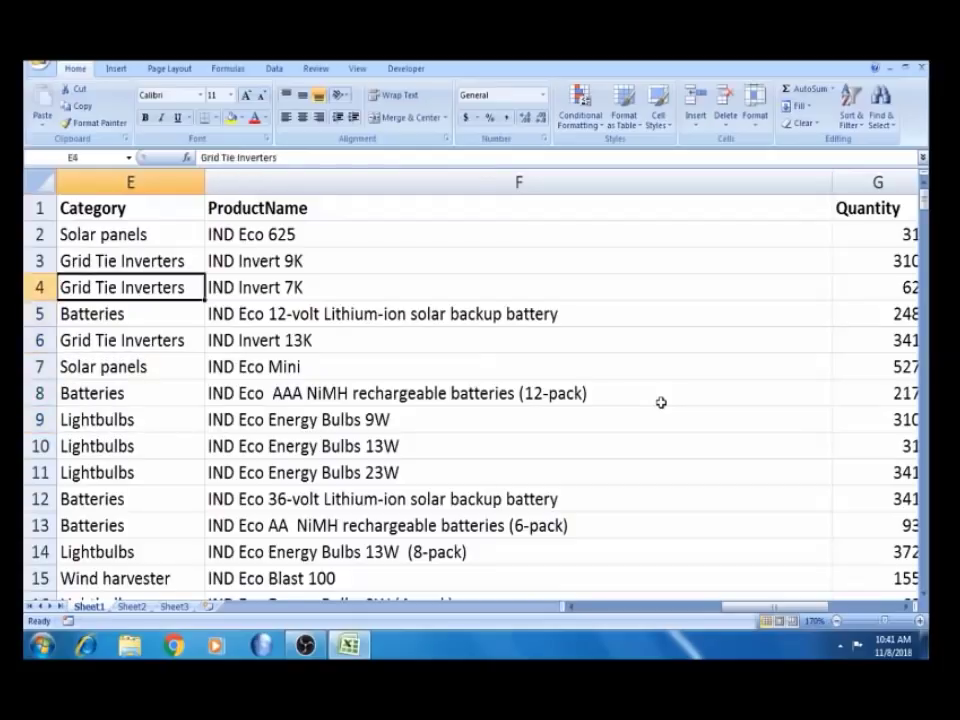
{"action": "key", "text": "Right"}
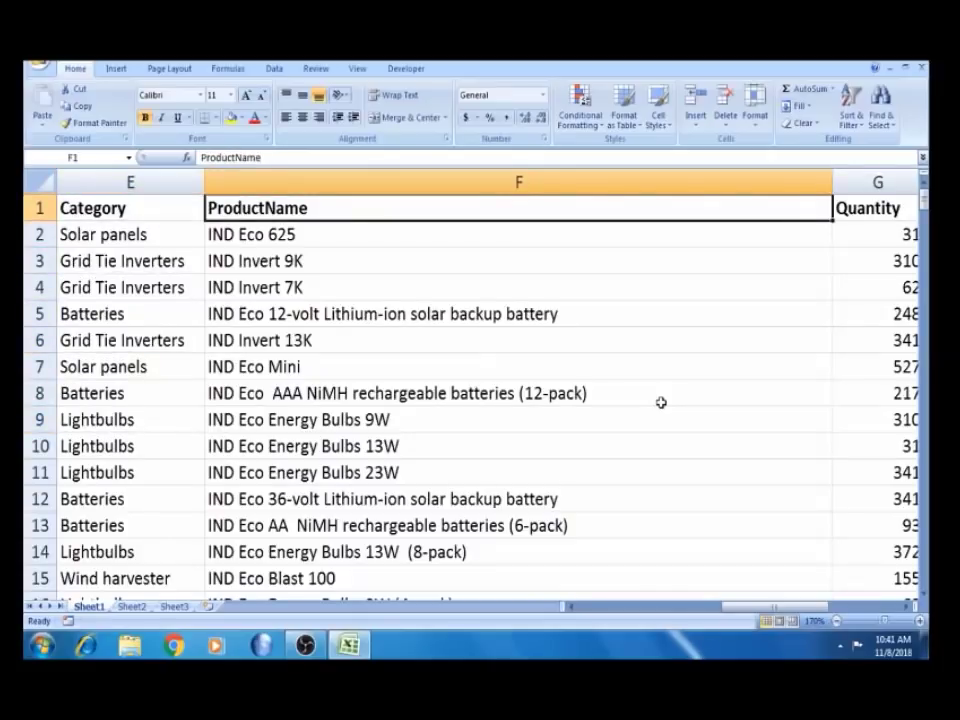
{"action": "key", "text": "Left"}
{"action": "key", "text": "Down"}
{"action": "key", "text": "Right"}
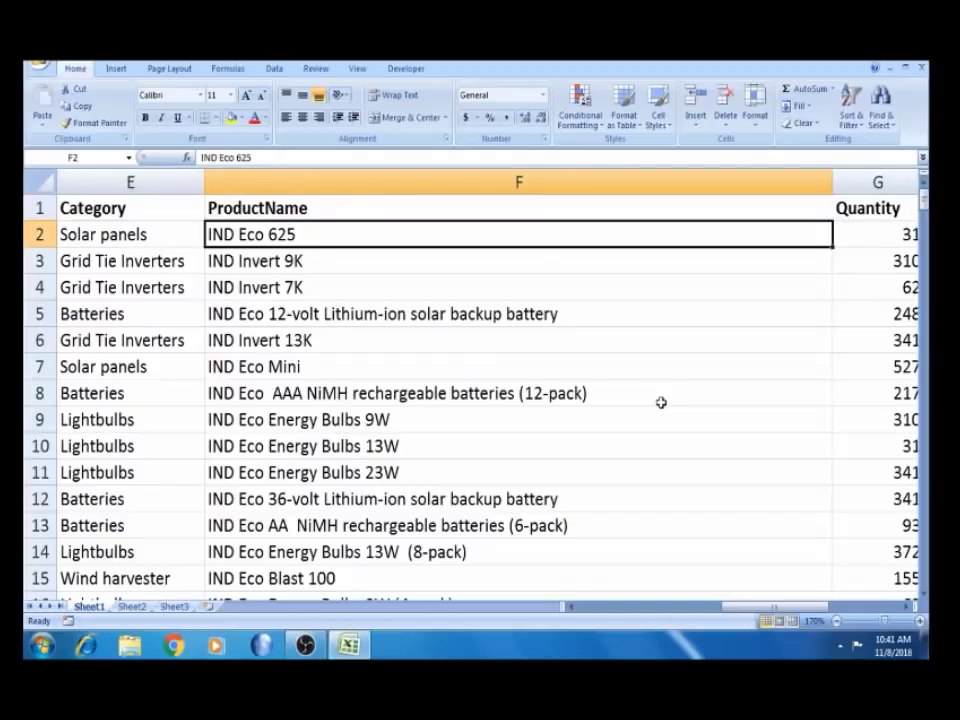
{"action": "key", "text": "Up"}
{"action": "key", "text": "Right"}
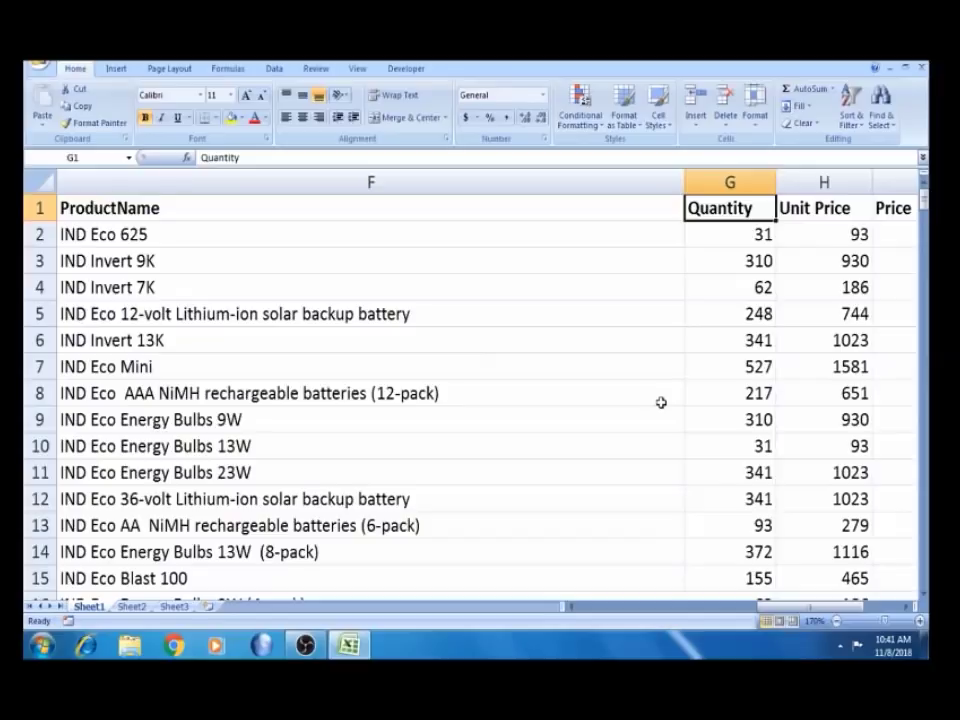
Examine the first order record in row 2 from OrderNum across to its Quantity, Unit Price and Price.
{"action": "key", "text": "Left"}
{"action": "key", "text": "Left"}
{"action": "key", "text": "Left"}
{"action": "key", "text": "Left"}
{"action": "key", "text": "Left"}
{"action": "key", "text": "Left"}
{"action": "key", "text": "Down"}
{"action": "key", "text": "Right"}
{"action": "key", "text": "Right"}
{"action": "key", "text": "Right"}
{"action": "key", "text": "Right"}
{"action": "key", "text": "Right"}
{"action": "key", "text": "Right"}
{"action": "key", "text": "Right"}
{"action": "key", "text": "Right"}
{"action": "key", "text": "Right"}
{"action": "key", "text": "Right"}
{"action": "key", "text": "Right"}
{"action": "key", "text": "Right"}
{"action": "key", "text": "Right"}
{"action": "key", "text": "Left"}
{"action": "key", "text": "Left"}
{"action": "key", "text": "Left"}
{"action": "key", "text": "Left"}
{"action": "key", "text": "Left"}
{"action": "key", "text": "Left"}
{"action": "key", "text": "Left"}
{"action": "key", "text": "Left"}
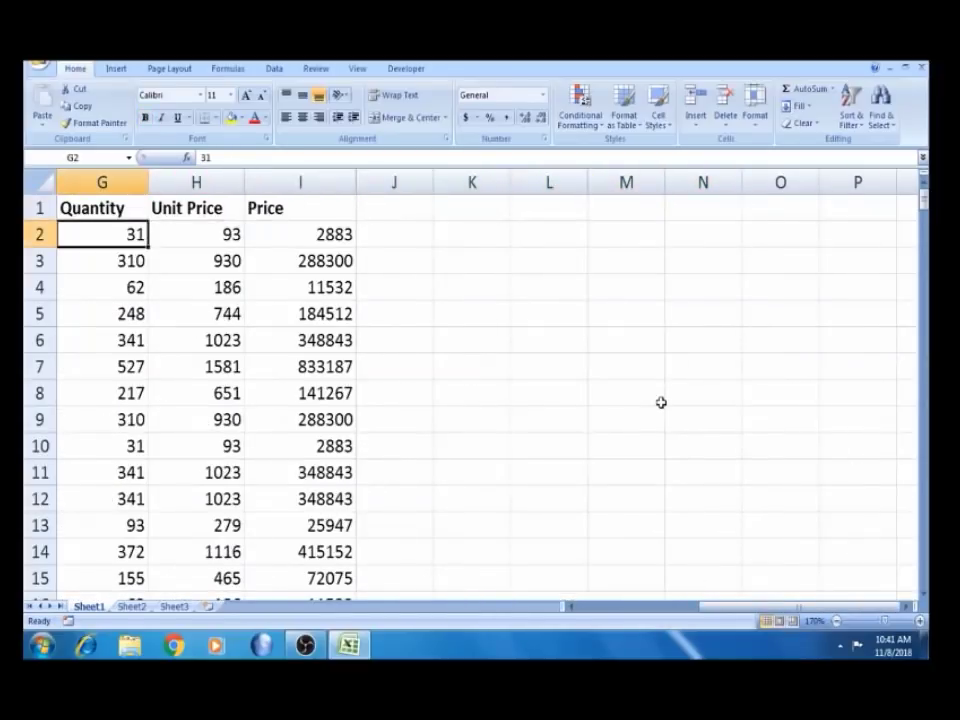
{"action": "key", "text": "Right"}
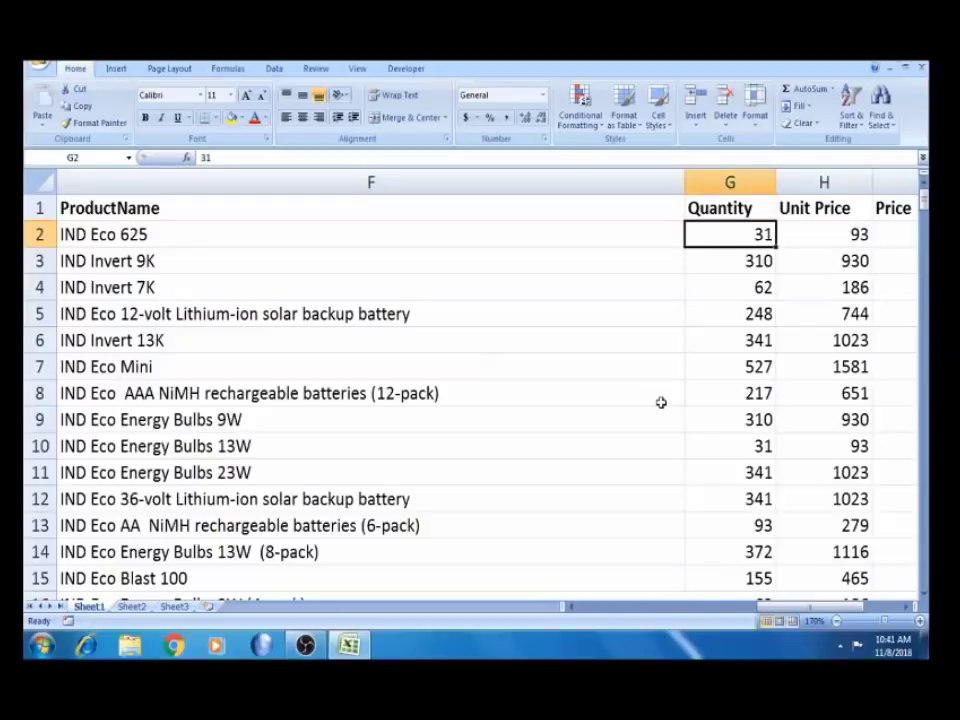
{"action": "key", "text": "Right"}
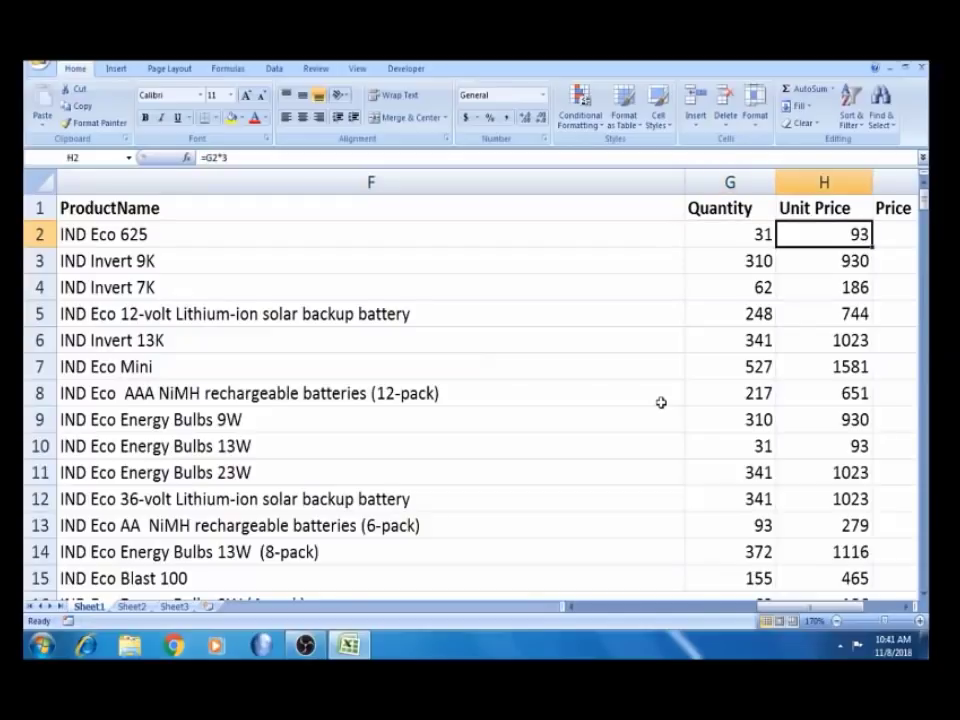
{"action": "key", "text": "Right"}
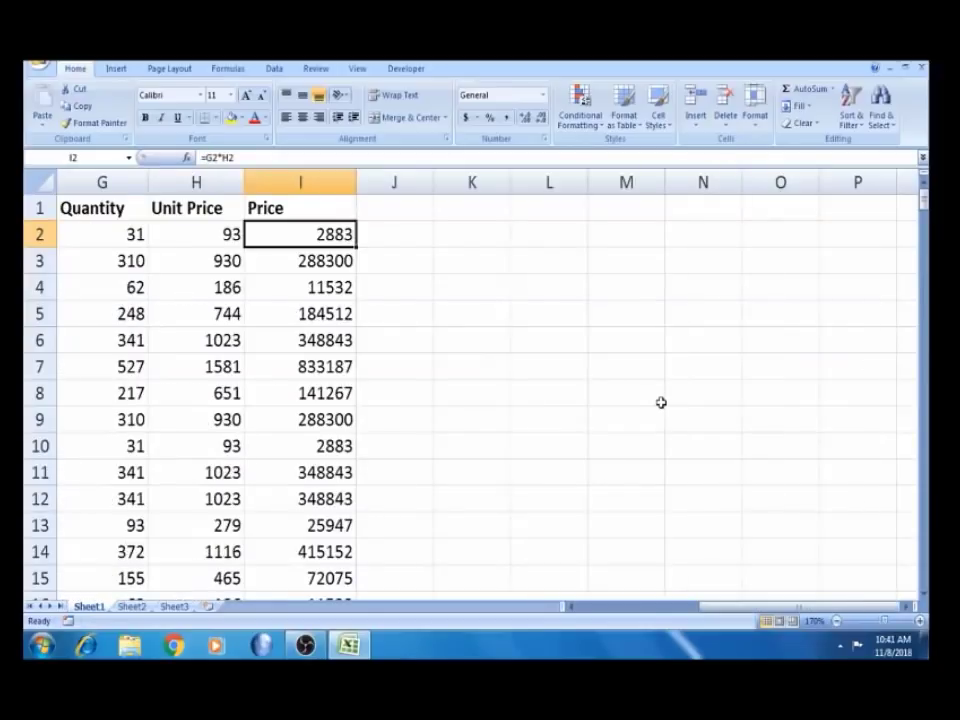
Inspect how the Price formula in I2 refers to the Quantity and Unit Price cells.
{"action": "key", "text": "Left"}
{"action": "key", "text": "Left"}
{"action": "key", "text": "Right"}
{"action": "key", "text": "Right"}
{"action": "key", "text": "F2"}
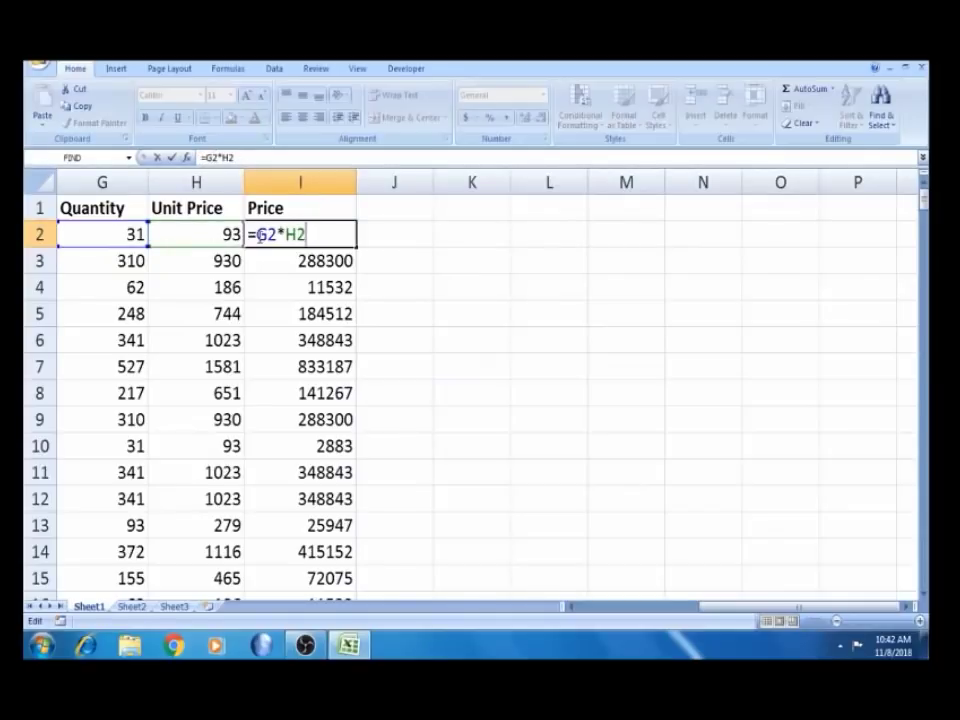
{"action": "key", "text": "Return"}
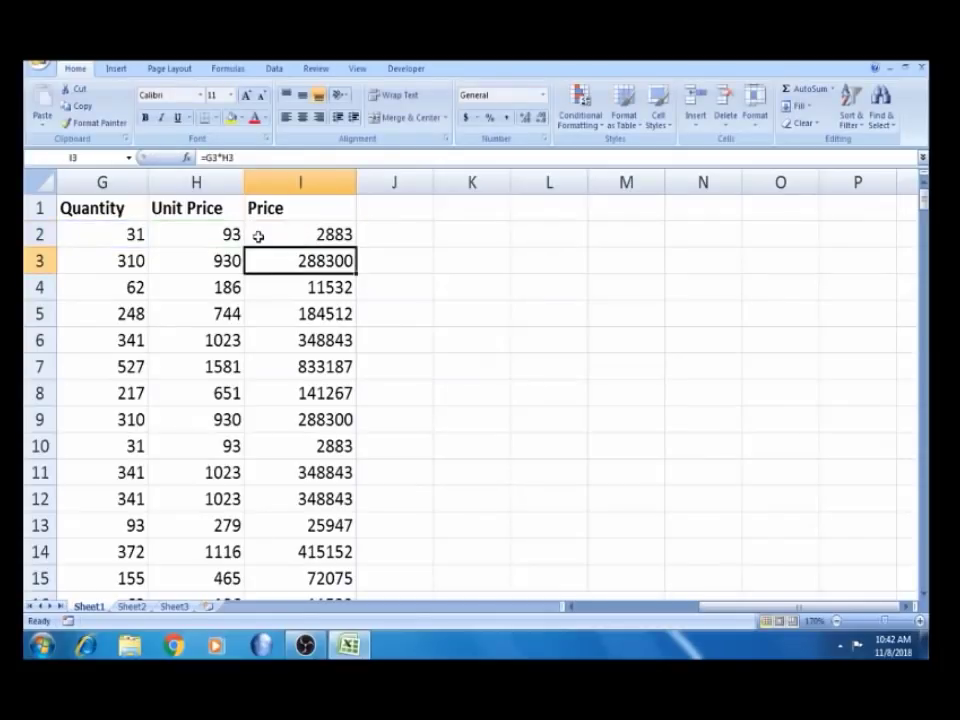
Format all Price values from I2 down to the last record with comma separators and no decimal places.
{"action": "left_click", "coordinate": [279, 224]}
{"action": "key", "text": "ctrl+shift+Down"}
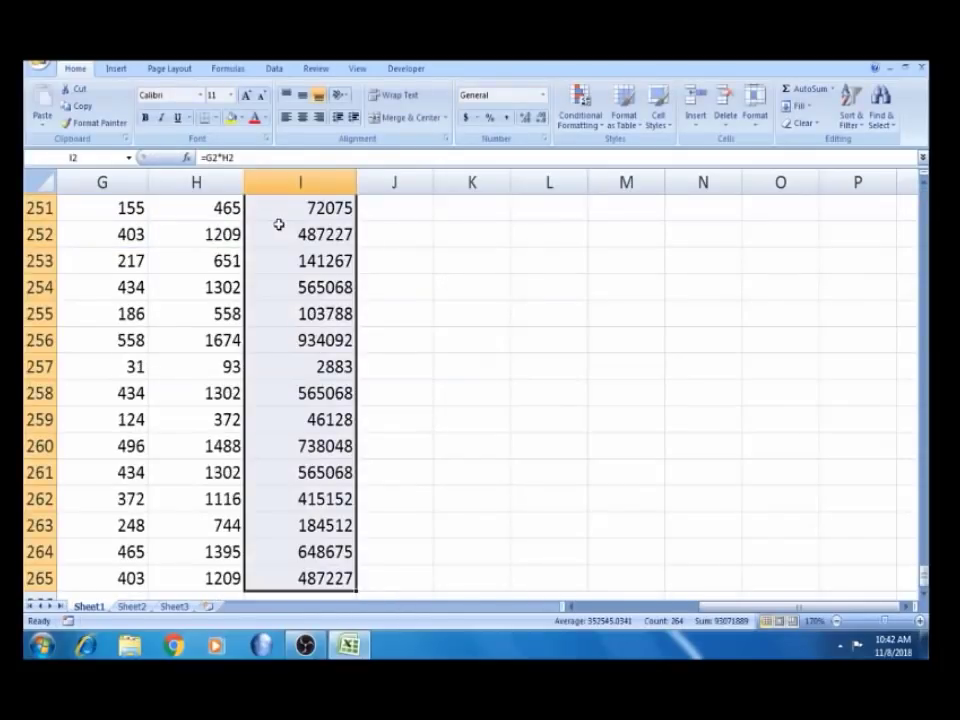
{"action": "left_click", "coordinate": [507, 122]}
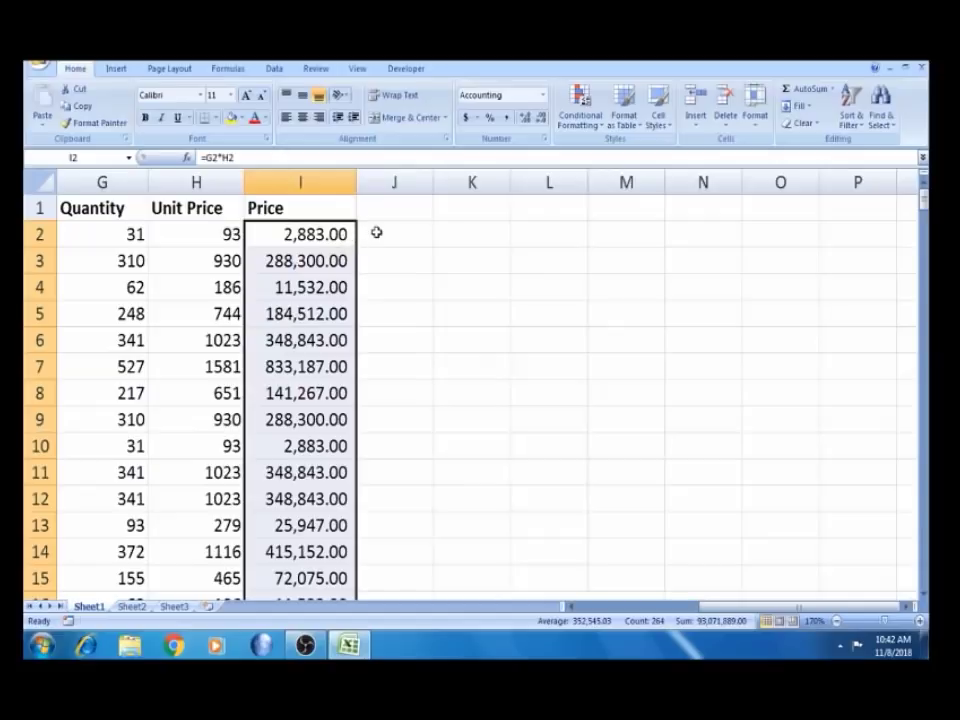
{"action": "left_click", "coordinate": [540, 119]}
{"action": "left_click", "coordinate": [540, 119]}
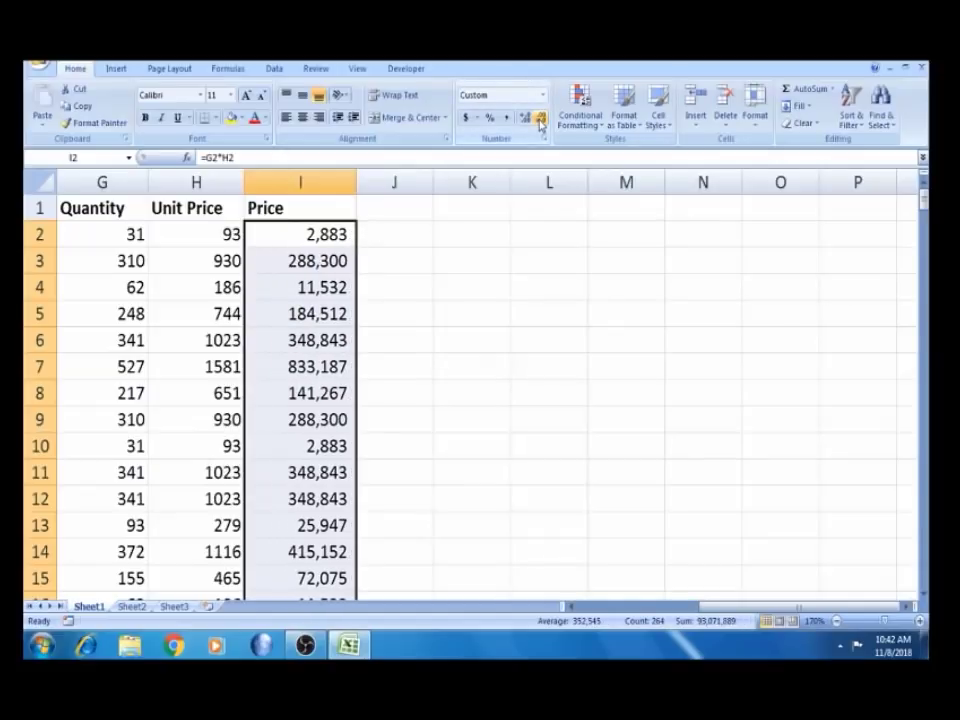
Examine the record fields back to OrderNum in row 2 and the customer name, State and Category in row 4.
{"action": "left_click", "coordinate": [307, 231]}
{"action": "key", "text": "Left"}
{"action": "key", "text": "Left"}
{"action": "key", "text": "Left"}
{"action": "key", "text": "Left"}
{"action": "key", "text": "Left"}
{"action": "key", "text": "Left"}
{"action": "key", "text": "Left"}
{"action": "key", "text": "Left"}
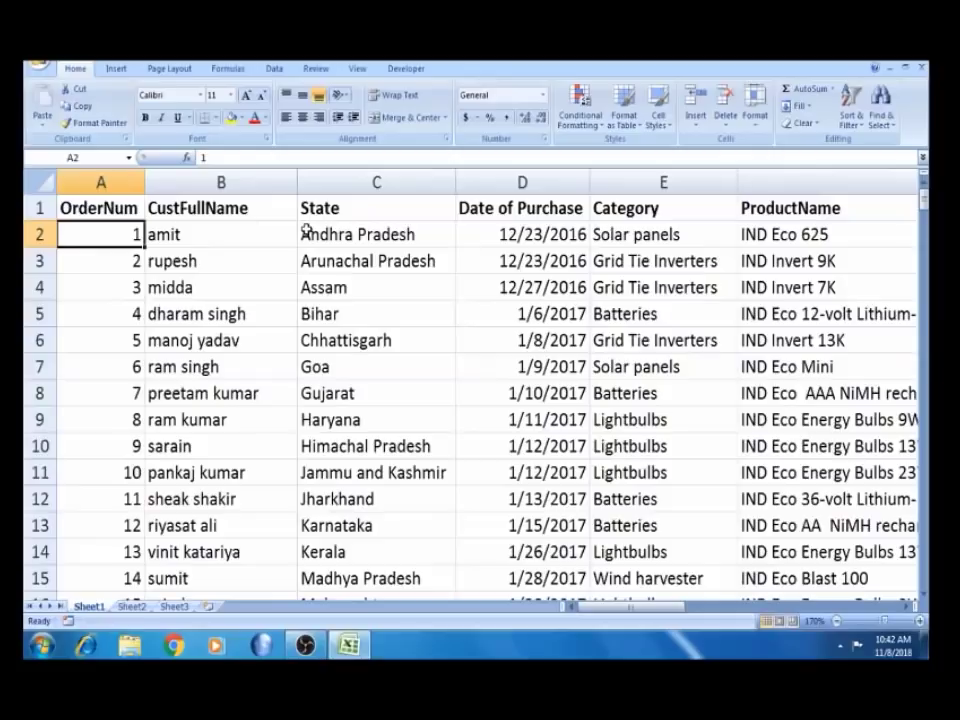
{"action": "left_click", "coordinate": [333, 287]}
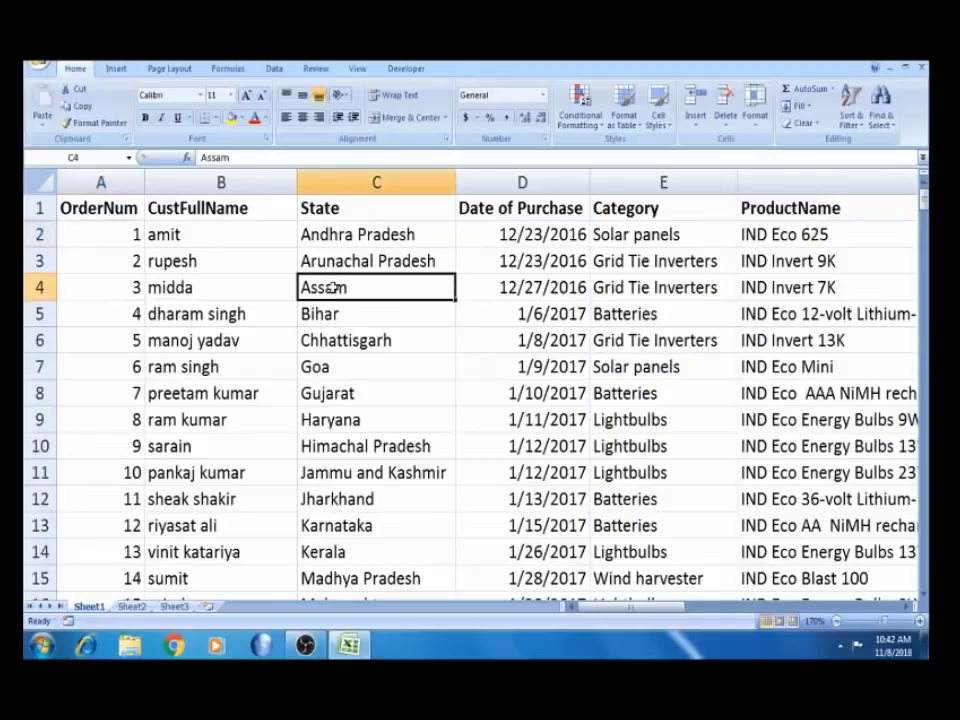
{"action": "left_click", "coordinate": [641, 280]}
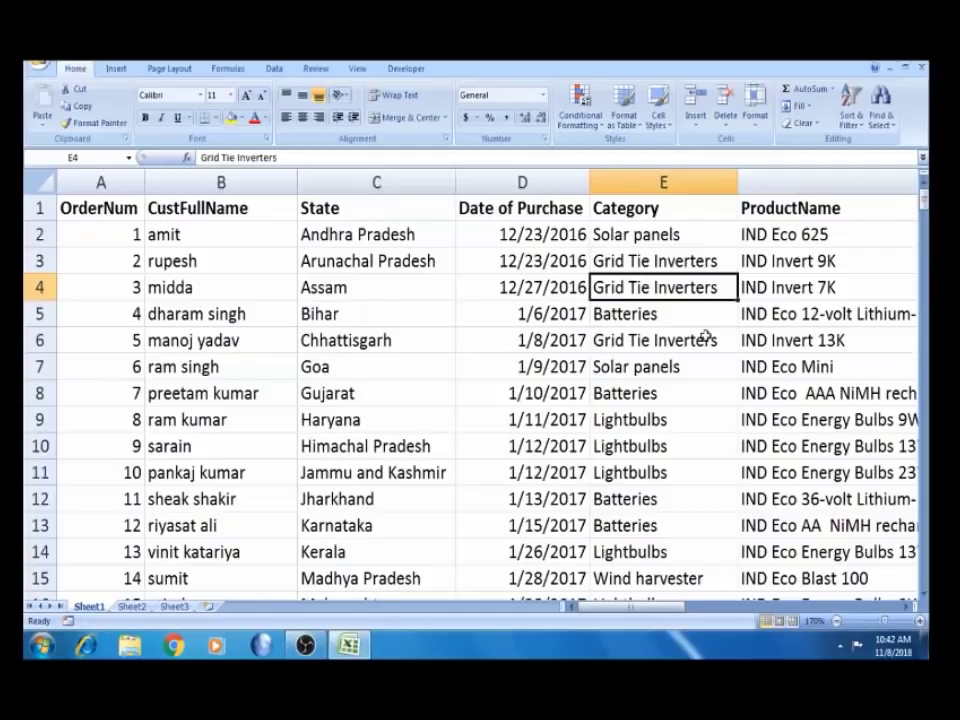
{"action": "key", "text": "Right"}
{"action": "key", "text": "Left"}
{"action": "key", "text": "Left"}
{"action": "key", "text": "Left"}
{"action": "key", "text": "Left"}
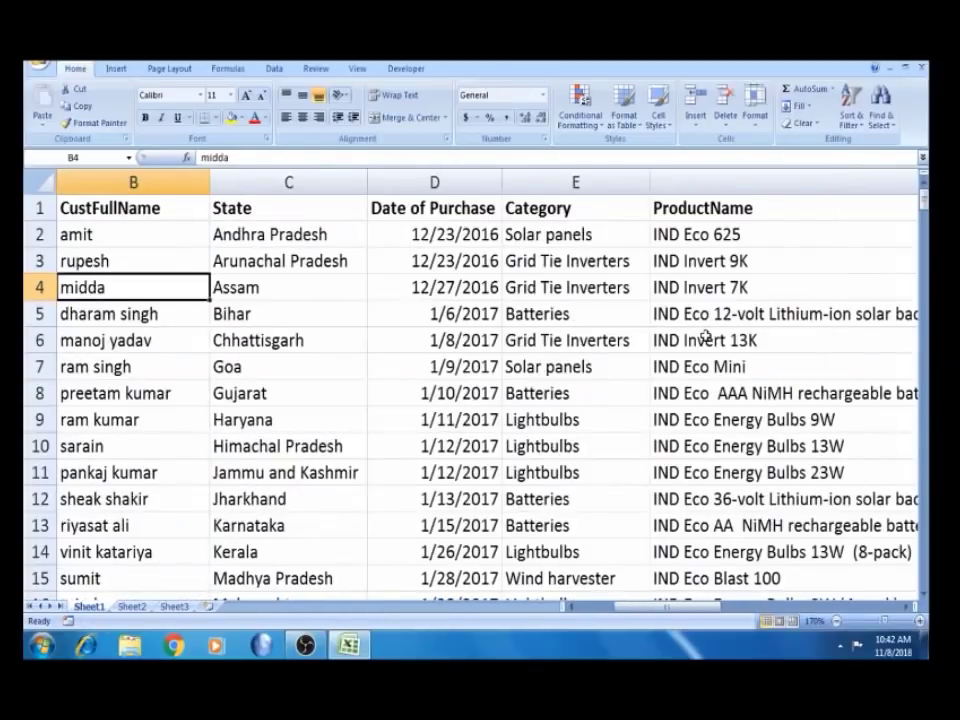
{"action": "key", "text": "Right"}
{"action": "key", "text": "Right"}
{"action": "key", "text": "Left"}
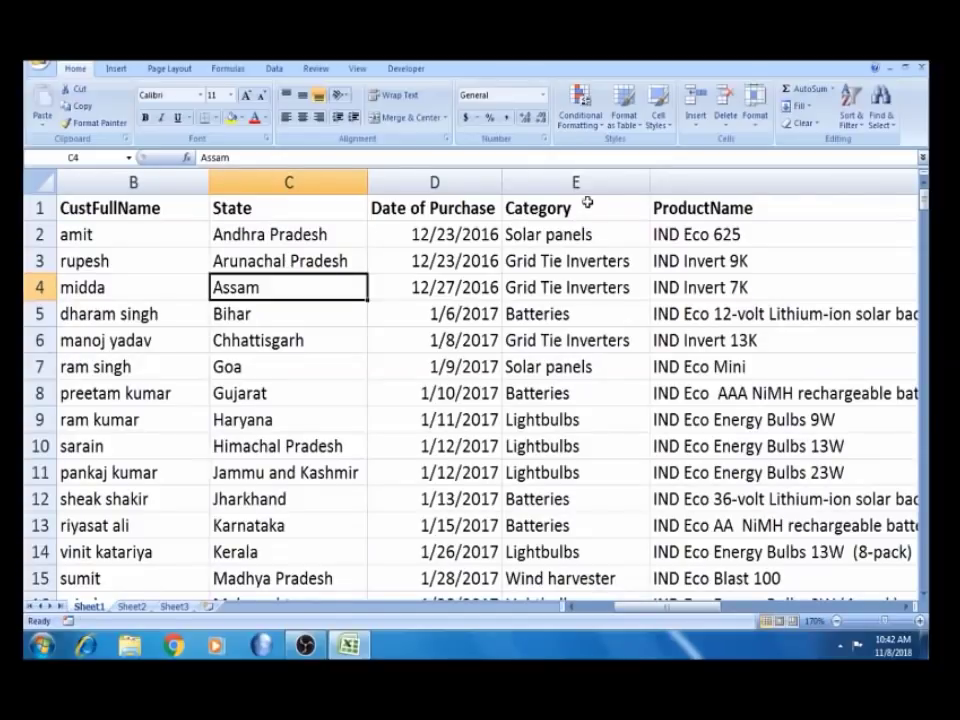
Turn on AutoFilter for the header row of the sales order table.
{"action": "left_click", "coordinate": [287, 207]}
{"action": "key", "text": "shift+space"}
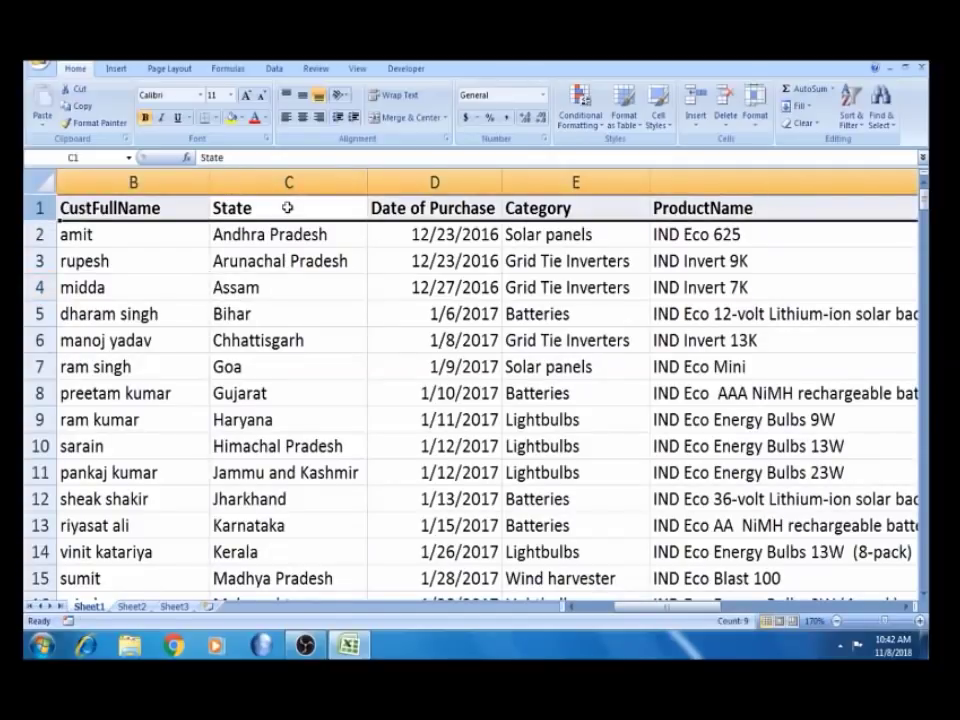
{"action": "key", "text": "ctrl+shift+l"}
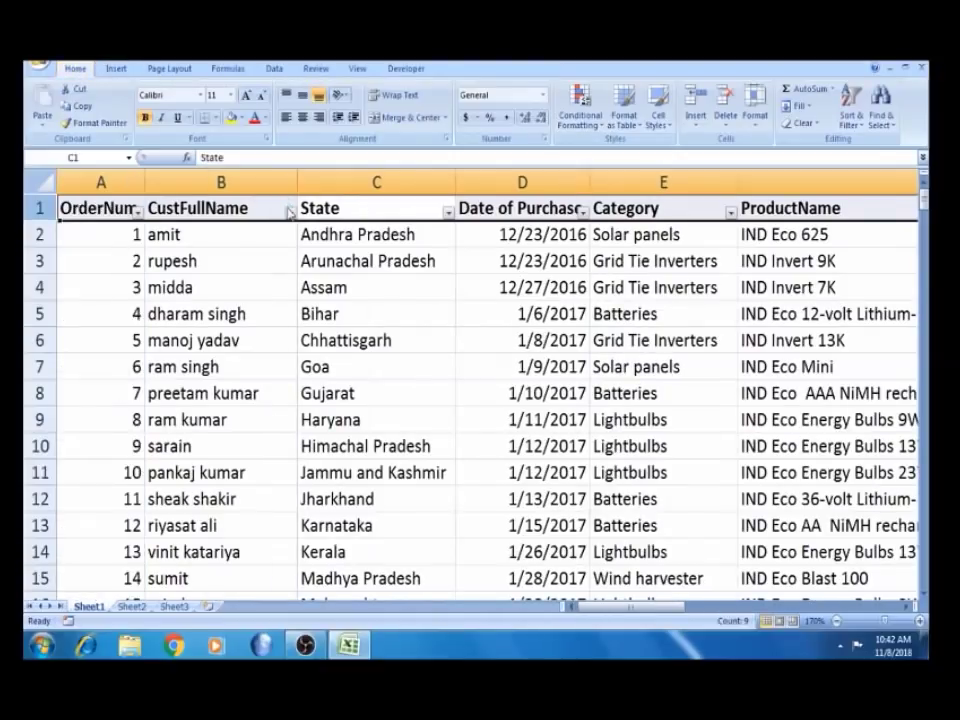
Filter the Category column to show only the Solar panels records.
{"action": "left_click", "coordinate": [420, 234]}
{"action": "left_click", "coordinate": [676, 236]}
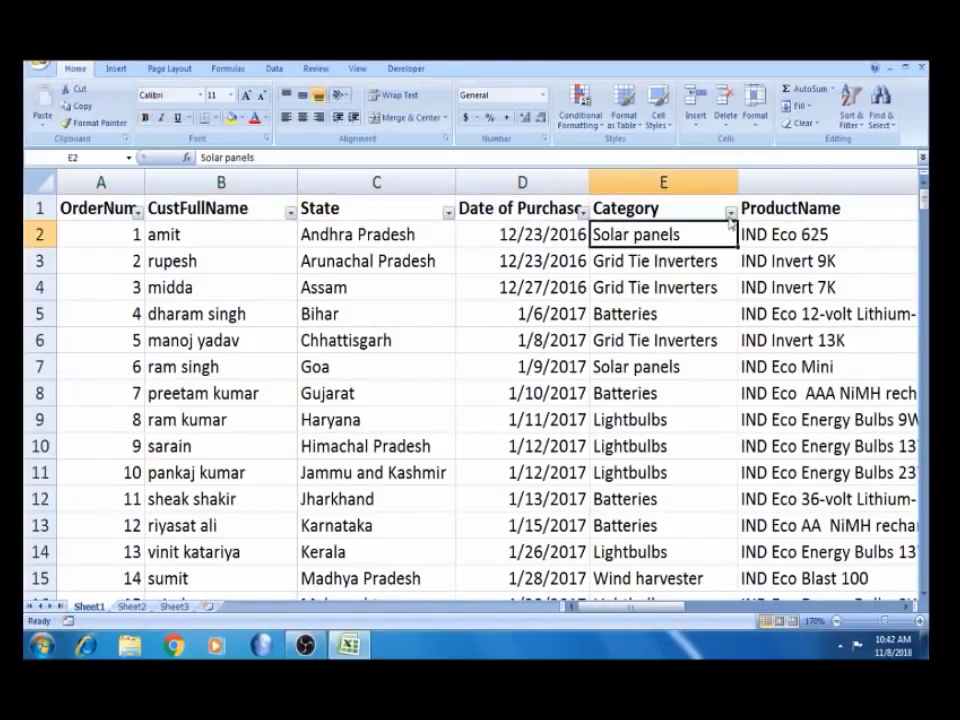
{"action": "left_click", "coordinate": [731, 211]}
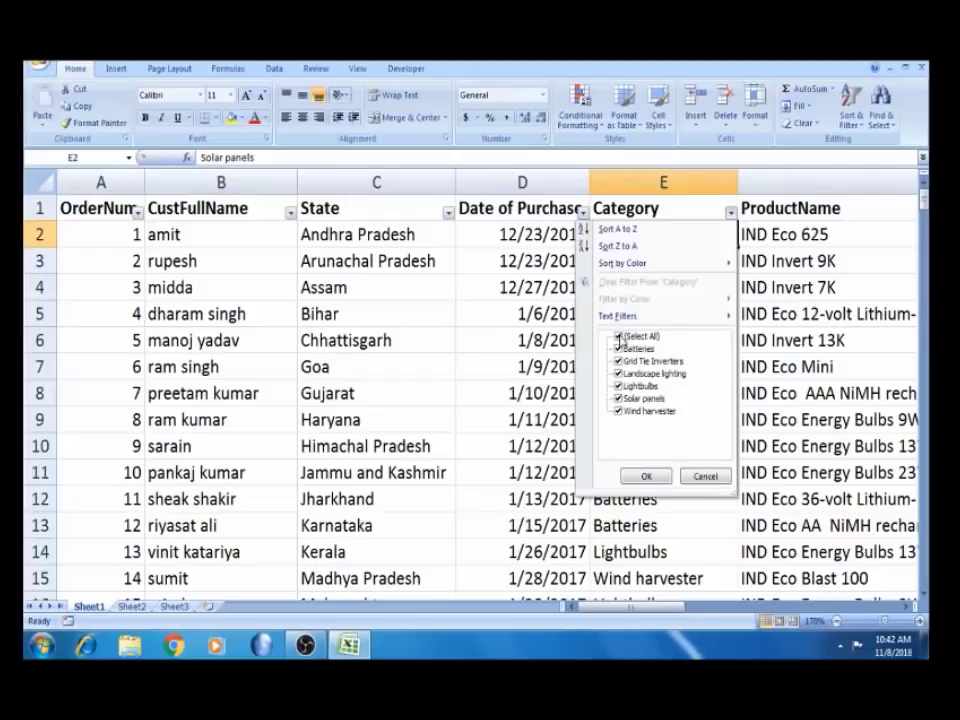
{"action": "left_click", "coordinate": [619, 336]}
{"action": "left_click", "coordinate": [619, 398]}
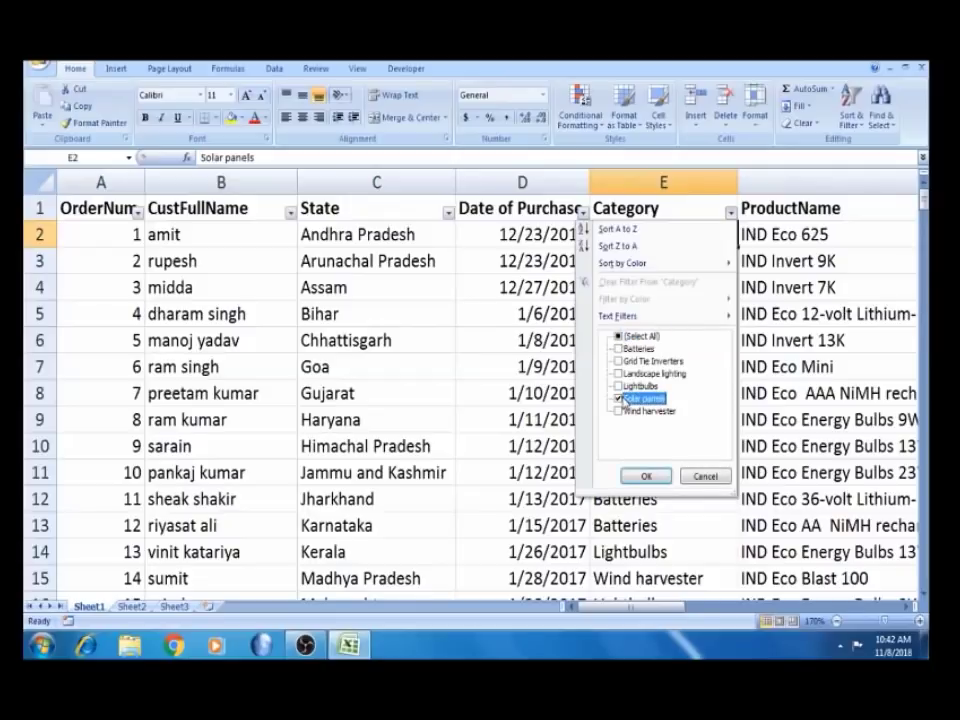
{"action": "left_click", "coordinate": [636, 476]}
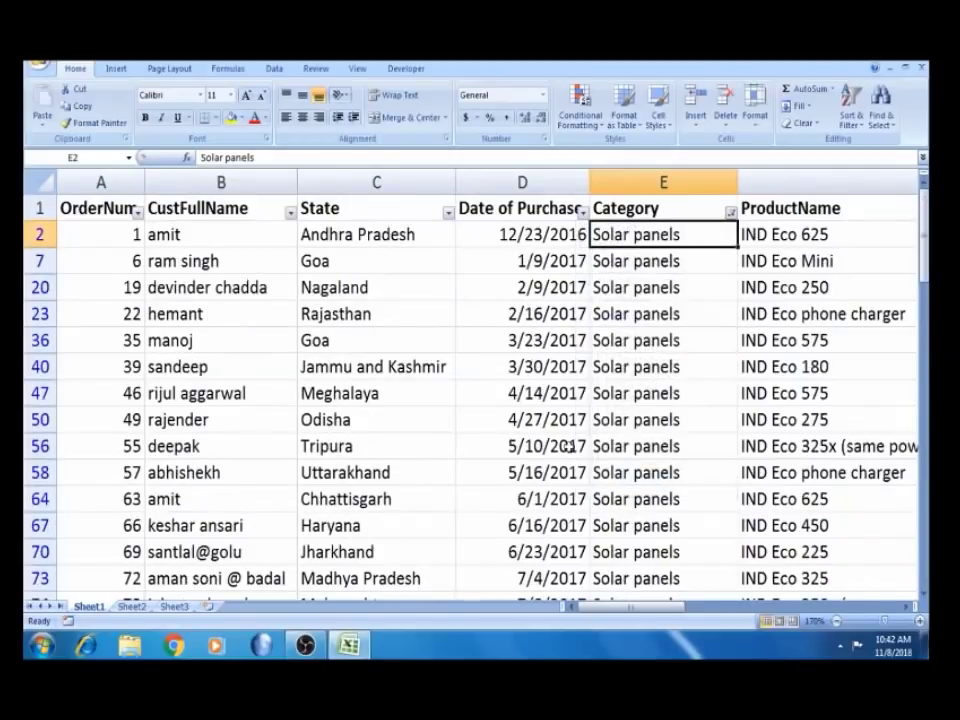
Examine the filtered record in row 7 from State across to Quantity, Unit Price and Price, and back to OrderNum.
{"action": "left_click", "coordinate": [391, 264]}
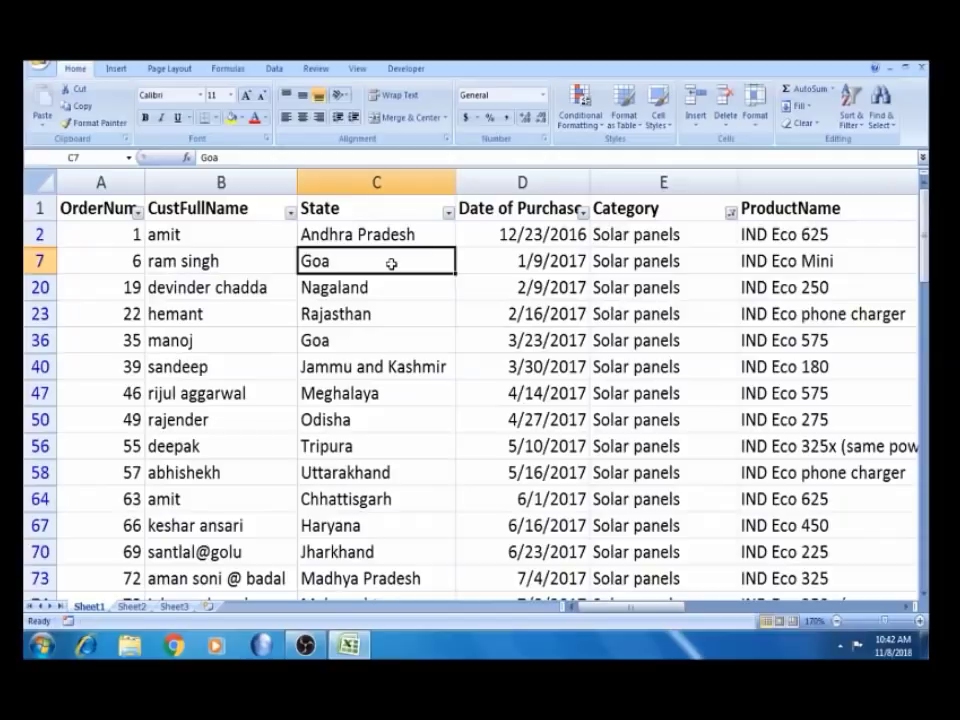
{"action": "key", "text": "Right"}
{"action": "key", "text": "Right"}
{"action": "key", "text": "Right"}
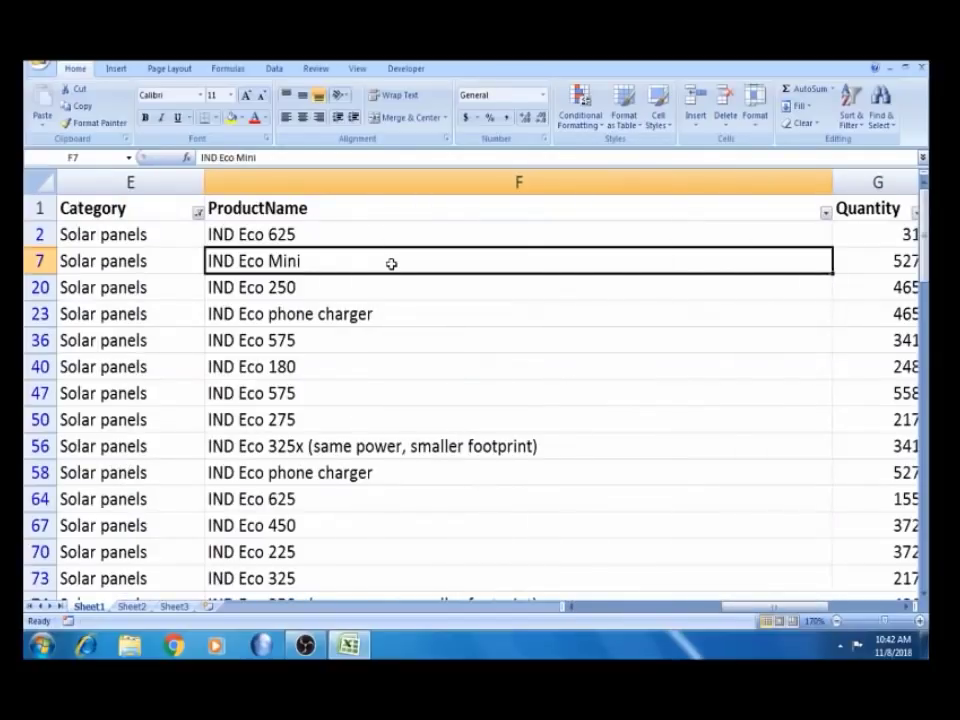
{"action": "key", "text": "Right"}
{"action": "key", "text": "Right"}
{"action": "key", "text": "Right"}
{"action": "key", "text": "Right"}
{"action": "key", "text": "Left"}
{"action": "key", "text": "Left"}
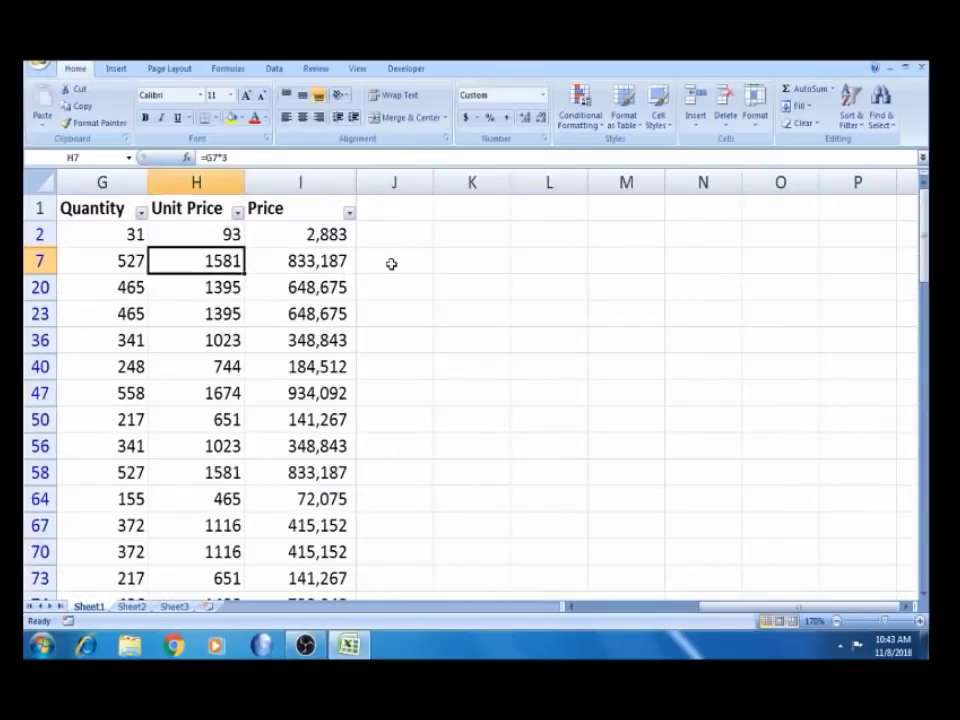
{"action": "key", "text": "Up"}
{"action": "key", "text": "Down"}
{"action": "key", "text": "Left"}
{"action": "key", "text": "Left"}
{"action": "key", "text": "Left"}
{"action": "key", "text": "Left"}
{"action": "key", "text": "Left"}
{"action": "key", "text": "Left"}
{"action": "key", "text": "Left"}
Remove the AutoFilter from the header row so that all order records are shown again.
{"action": "key", "text": "Up"}
{"action": "key", "text": "Up"}
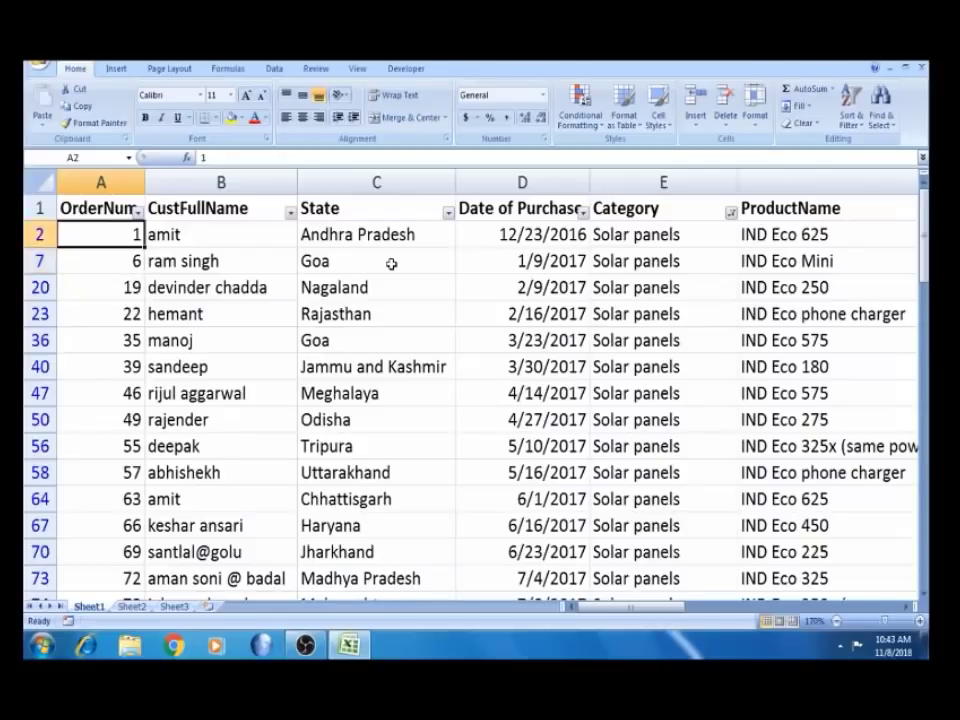
{"action": "key", "text": "ctrl+shift+Right"}
{"action": "key", "text": "alt+d"}
{"action": "key", "text": "f"}
{"action": "key", "text": "f"}
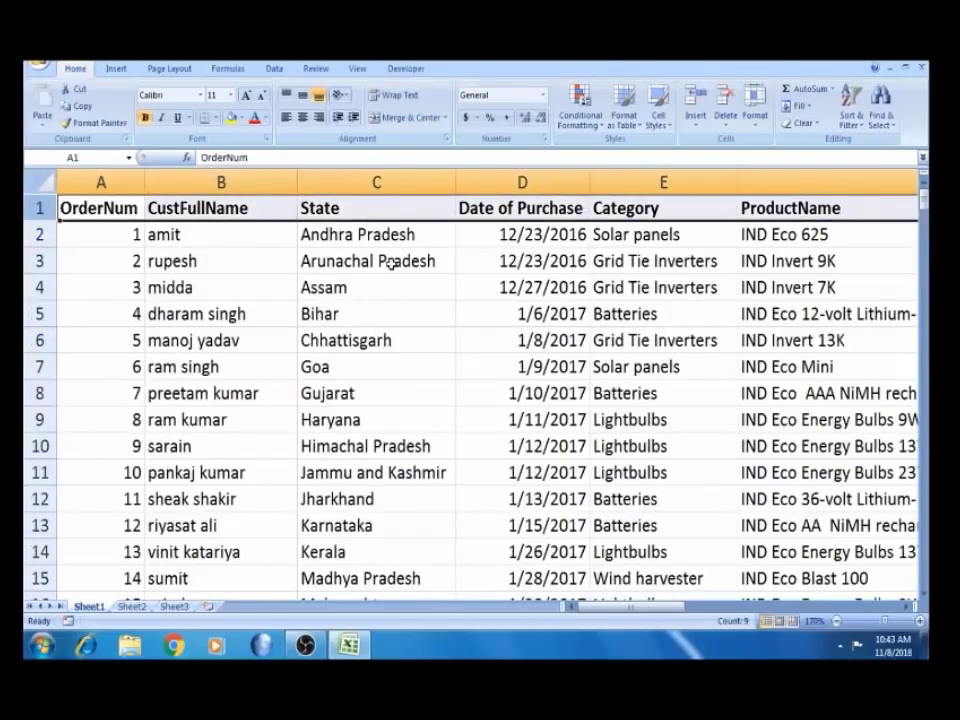
Check the source range Create PivotTable proposes with B2 in the order table selected, and cancel without creating the PivotTable.
{"action": "left_click", "coordinate": [390, 263]}
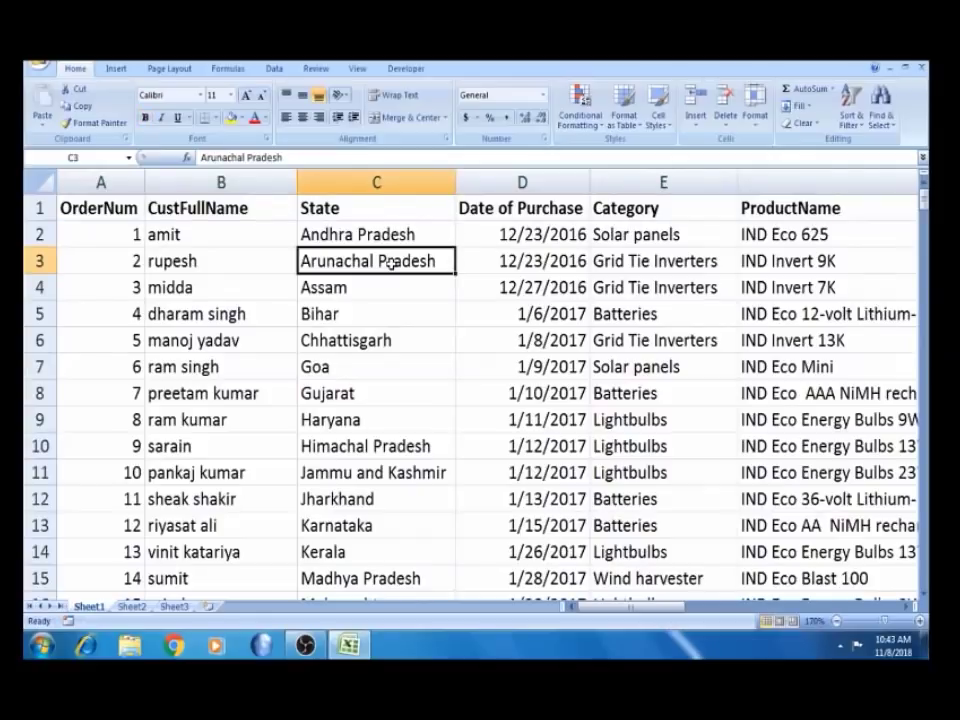
{"action": "left_click", "coordinate": [294, 338]}
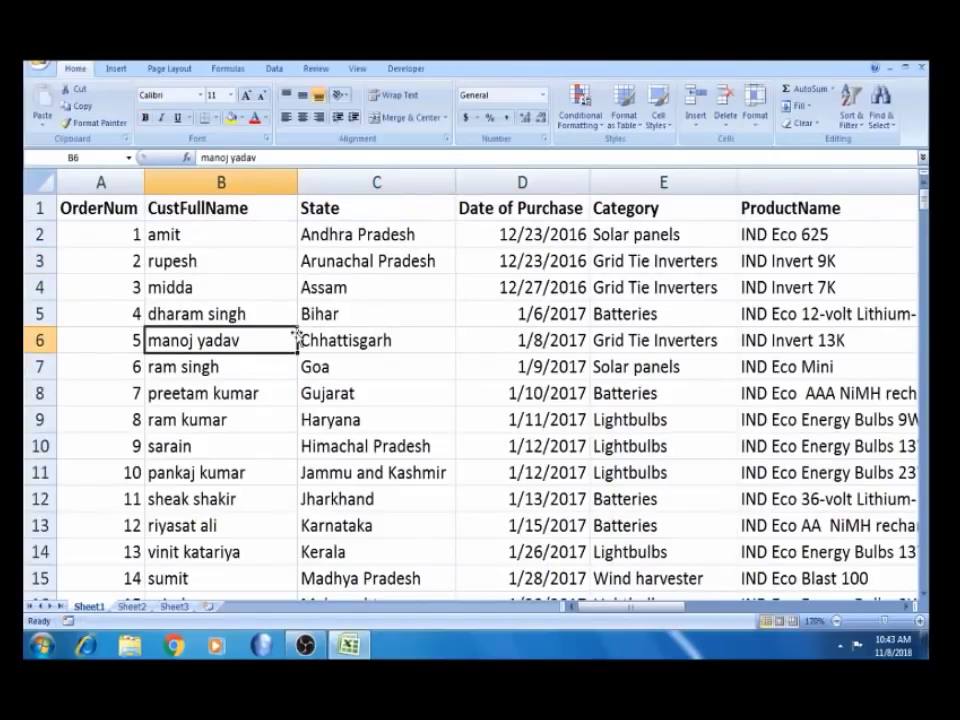
{"action": "left_click", "coordinate": [231, 231]}
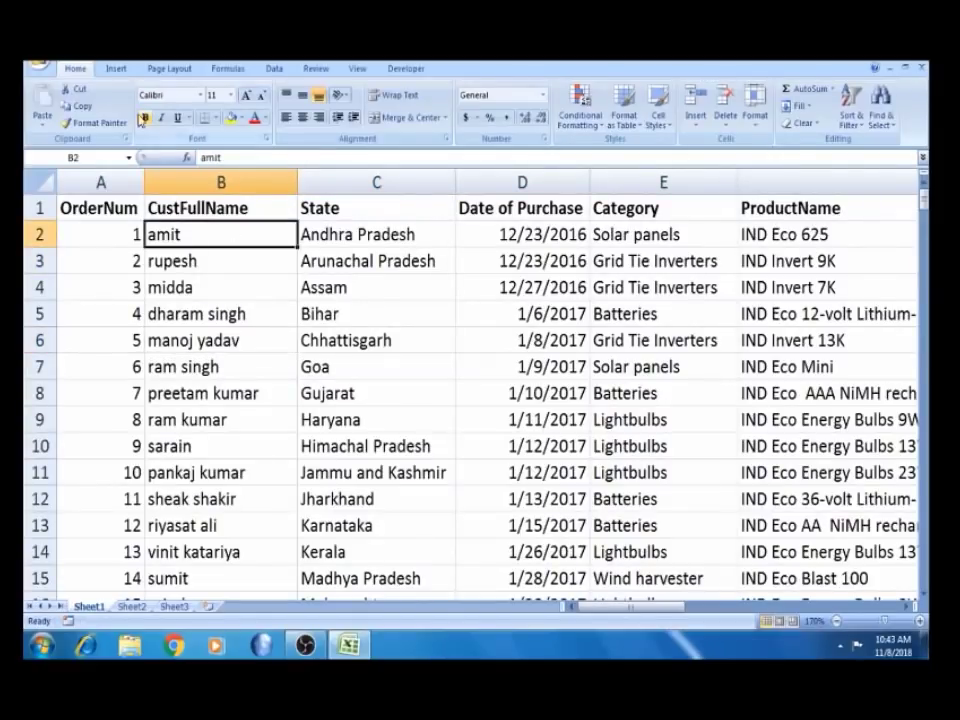
{"action": "left_click", "coordinate": [117, 69]}
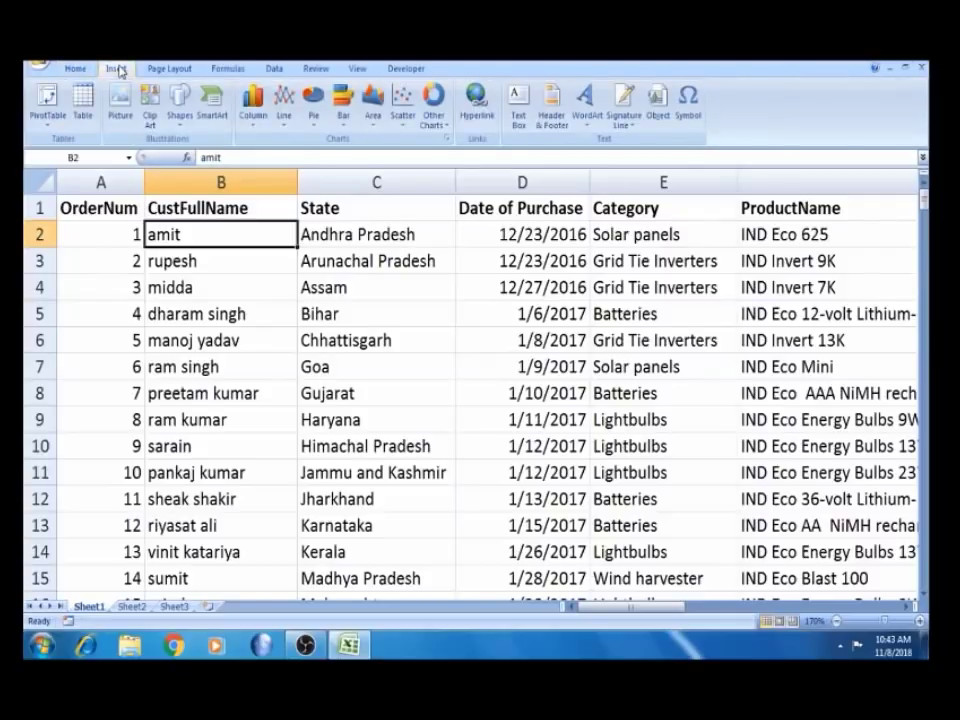
{"action": "left_click", "coordinate": [49, 122]}
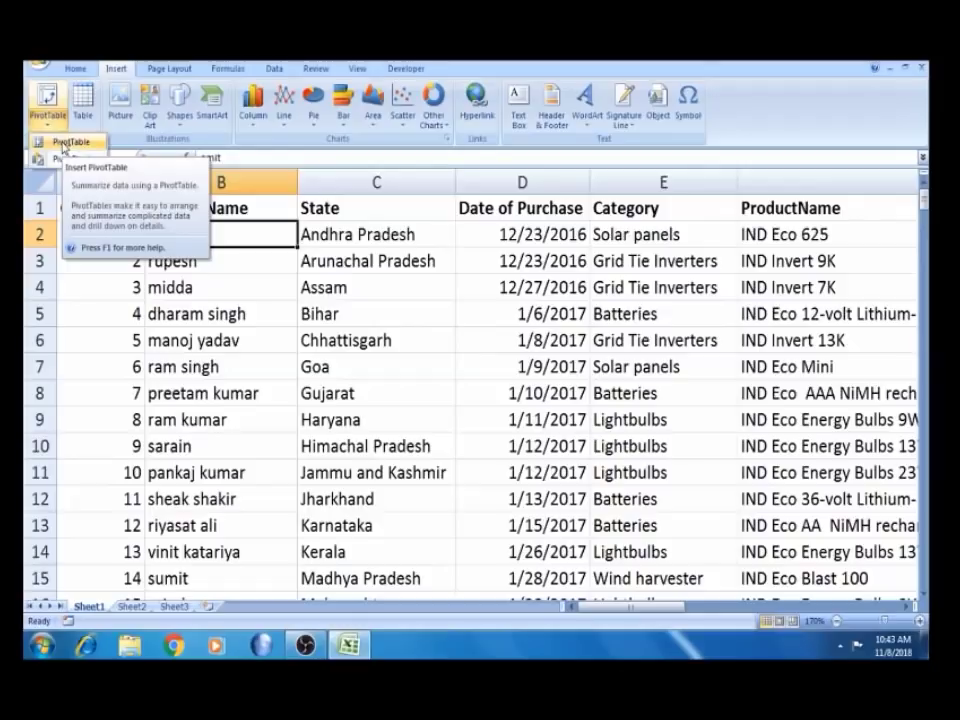
{"action": "left_click", "coordinate": [65, 146]}
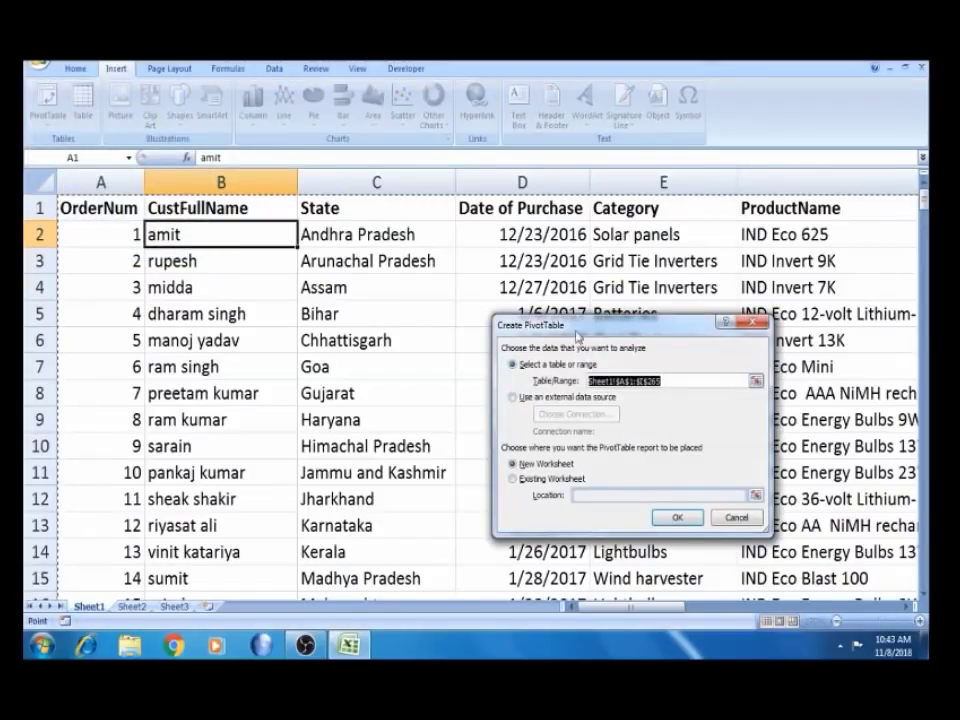
{"action": "left_click_drag", "start_coordinate": [575, 330], "coordinate": [399, 270]}
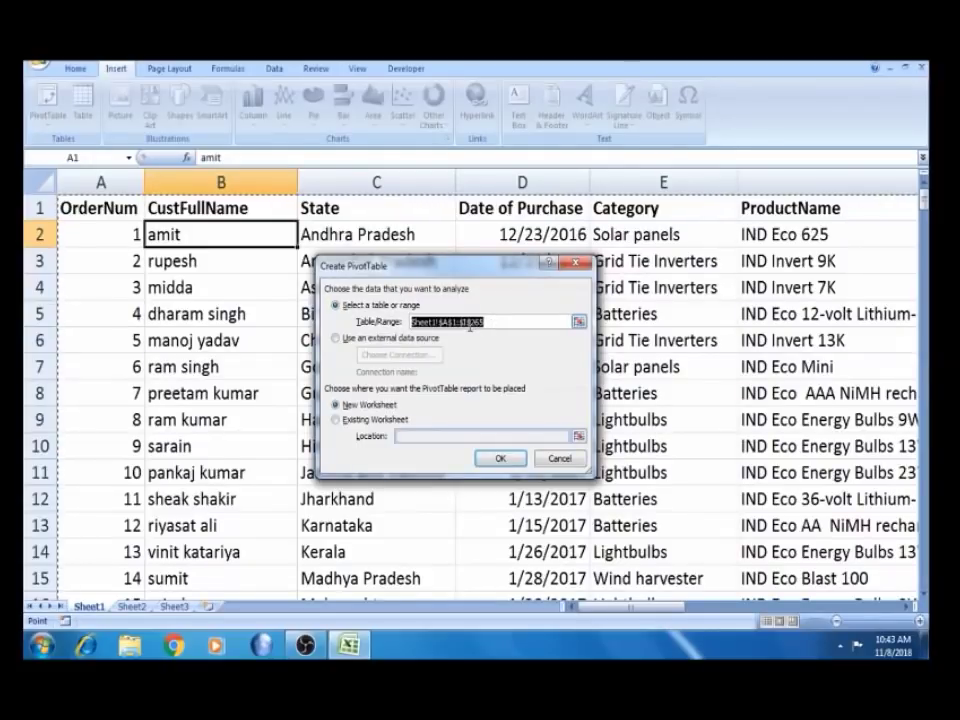
{"action": "key", "text": "Escape"}
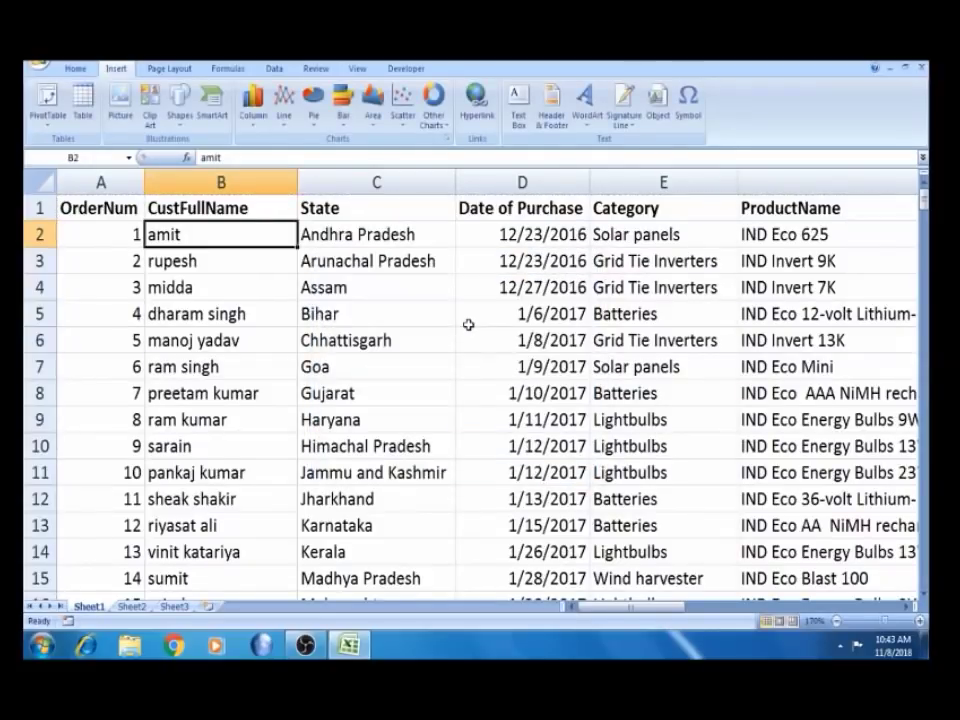
{"action": "left_click", "coordinate": [221, 392]}
{"action": "left_click", "coordinate": [48, 393]}
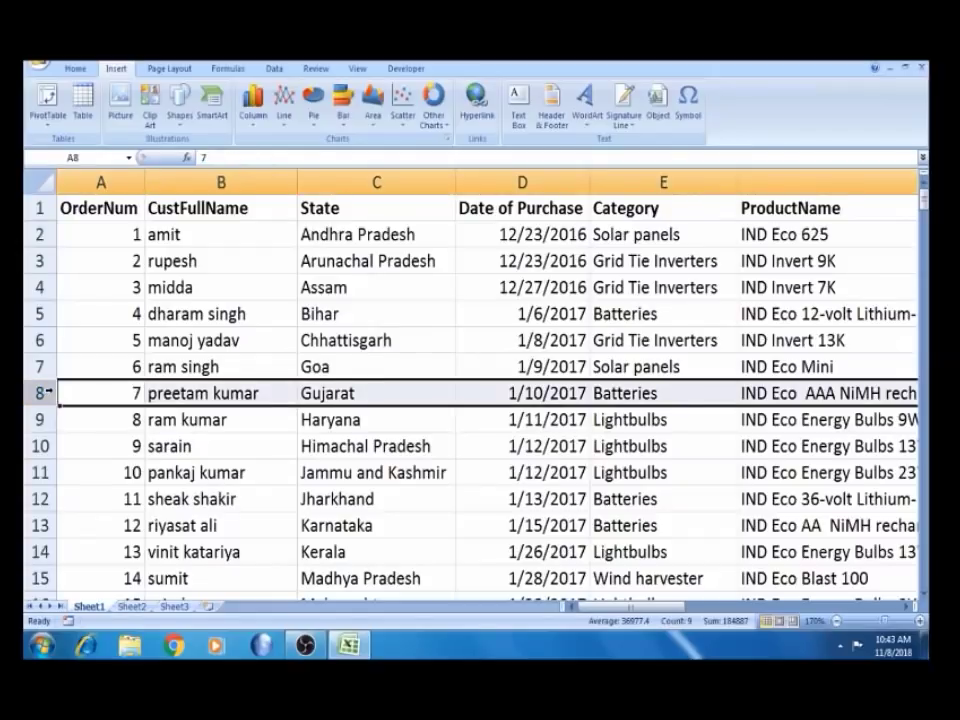
{"action": "key", "text": "ctrl+minus"}
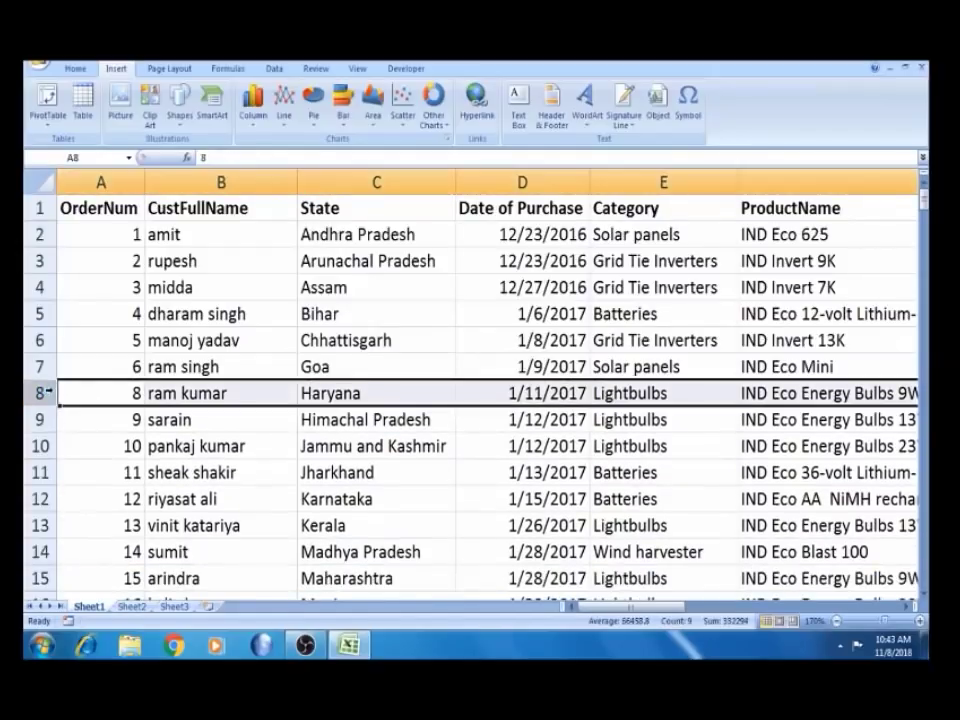
{"action": "key", "text": "ctrl+z"}
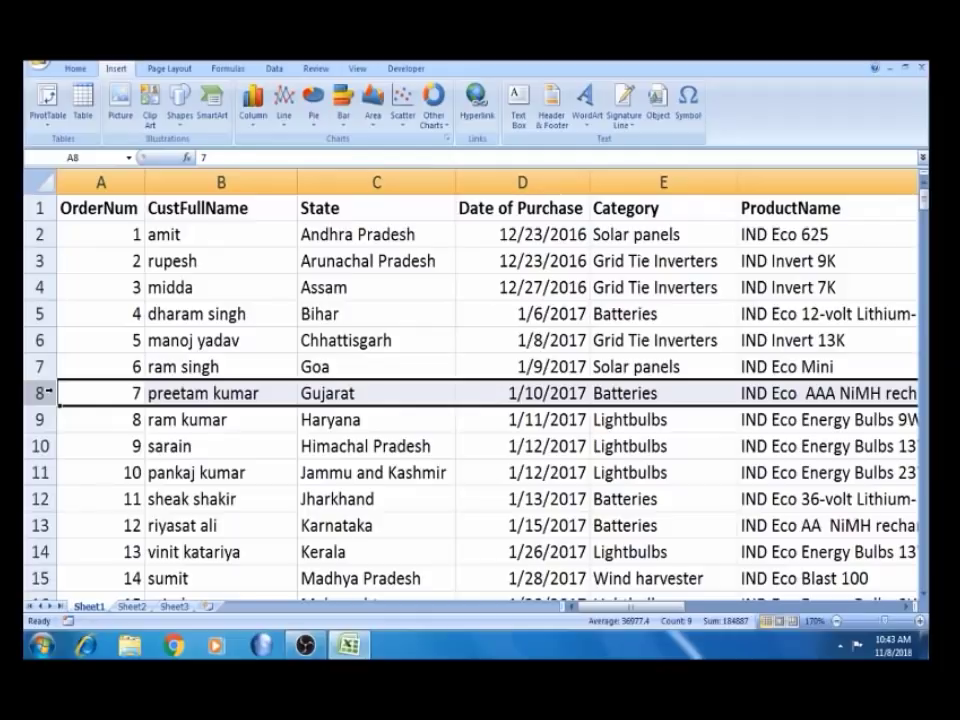
Insert a blank row at row 8 and check the source range Create PivotTable proposes from A2, without creating the PivotTable.
{"action": "right_click", "coordinate": [48, 393]}
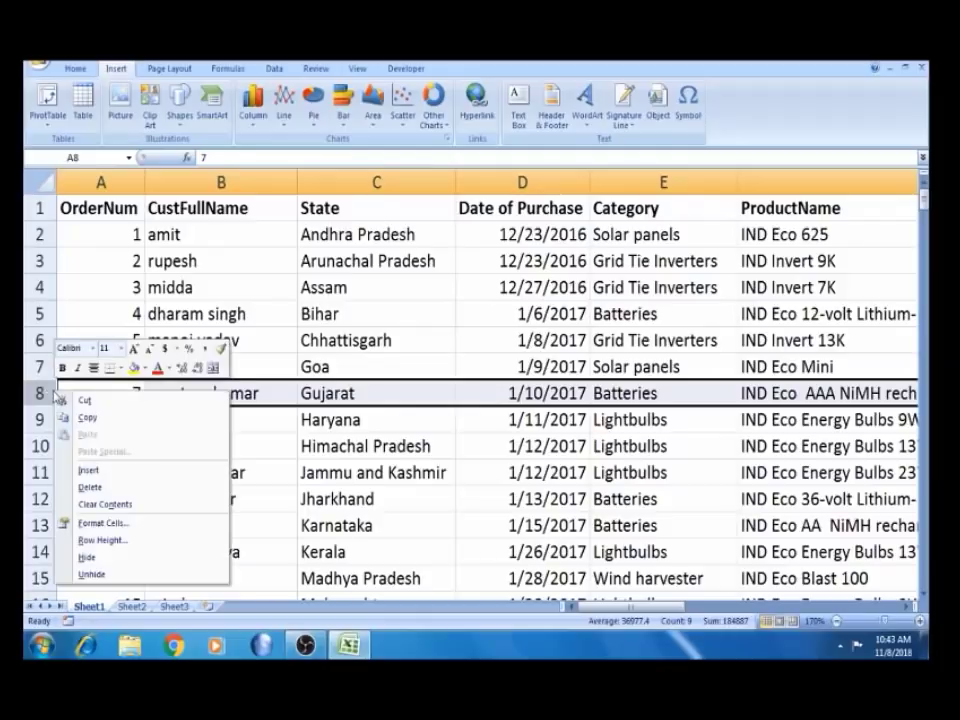
{"action": "left_click", "coordinate": [118, 470]}
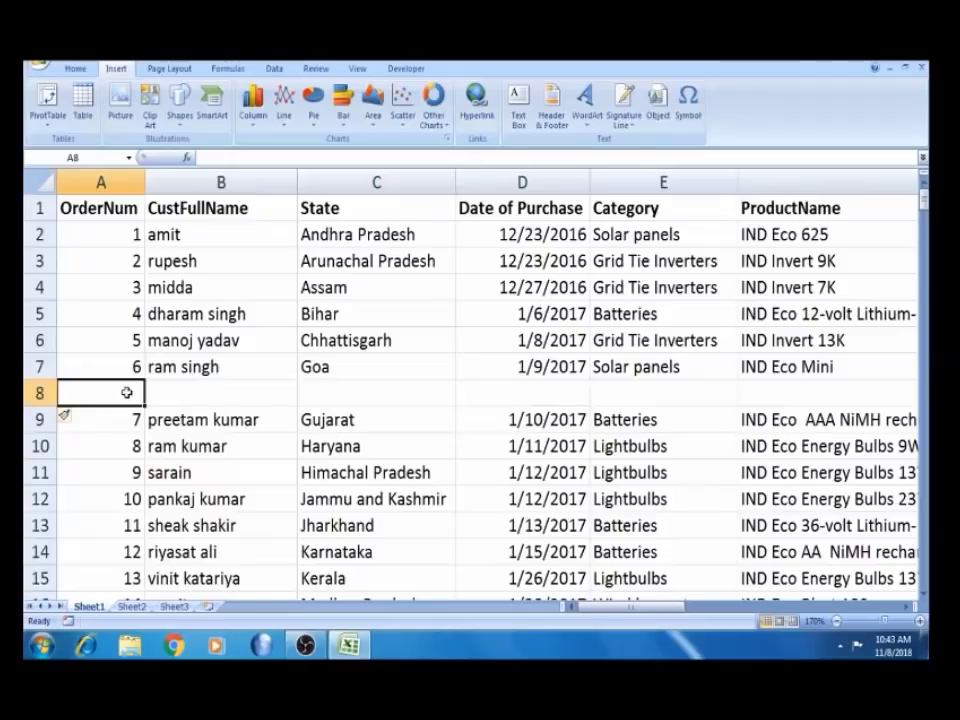
{"action": "left_click", "coordinate": [118, 237]}
{"action": "left_click", "coordinate": [44, 122]}
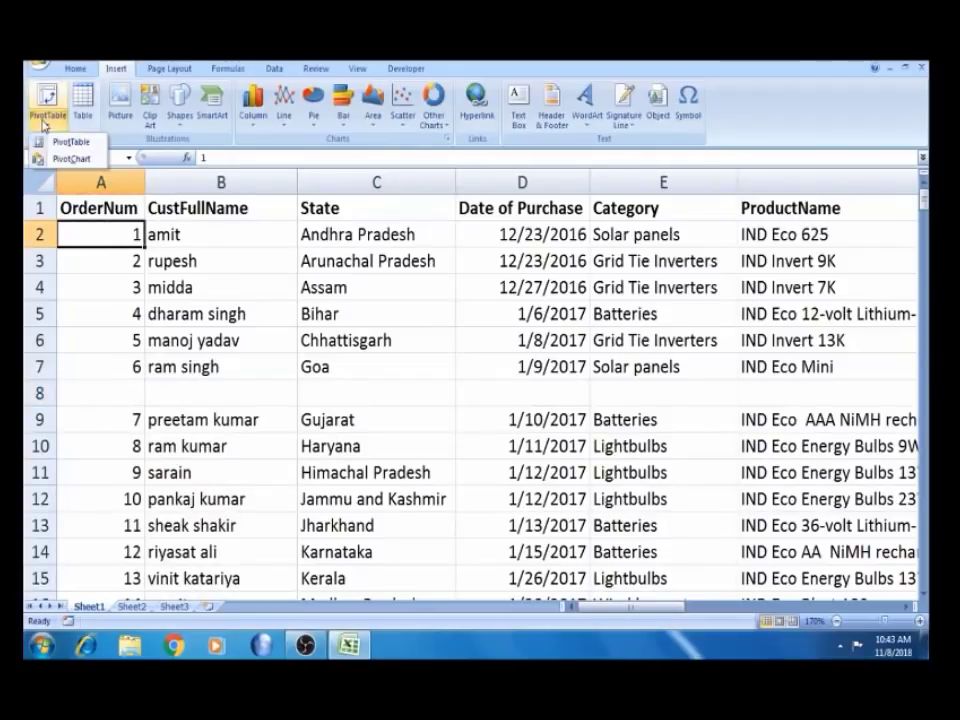
{"action": "left_click", "coordinate": [70, 142]}
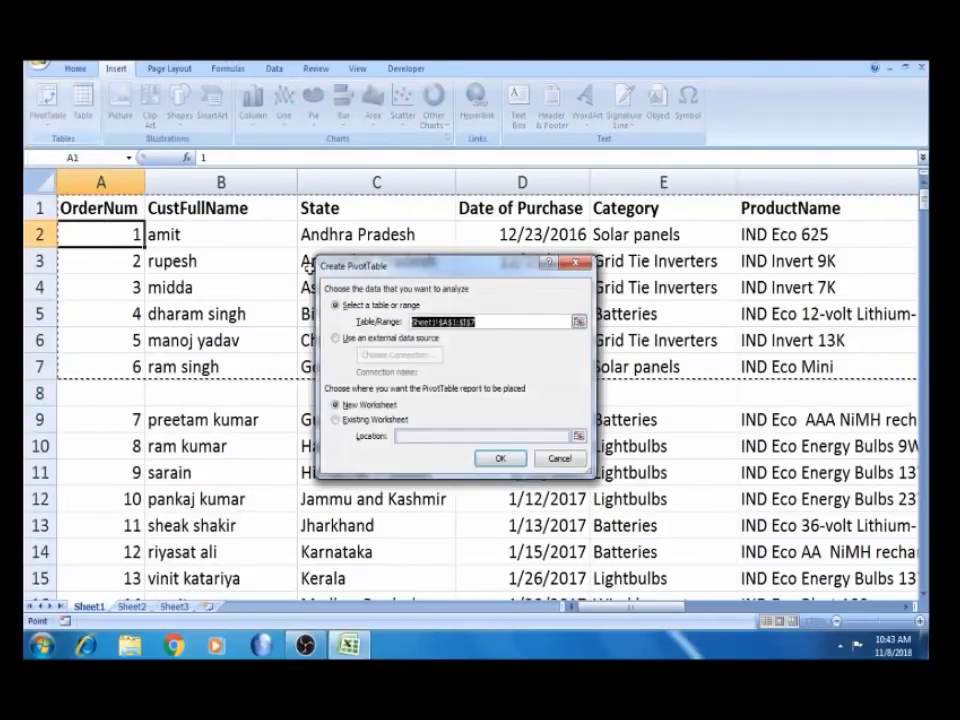
{"action": "key", "text": "Escape"}
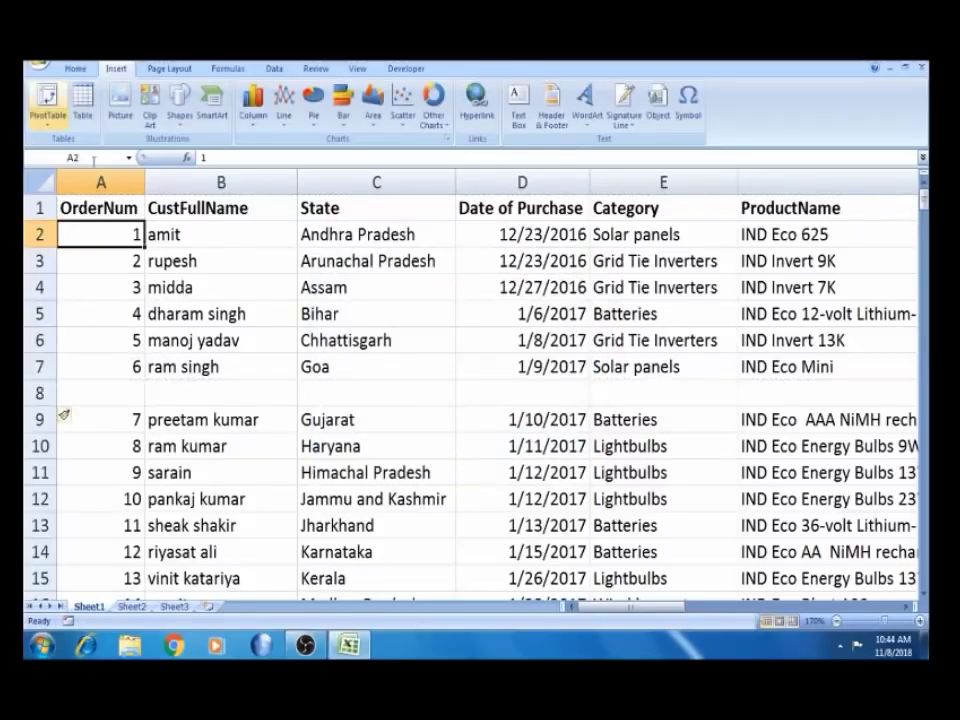
{"action": "left_click", "coordinate": [40, 118]}
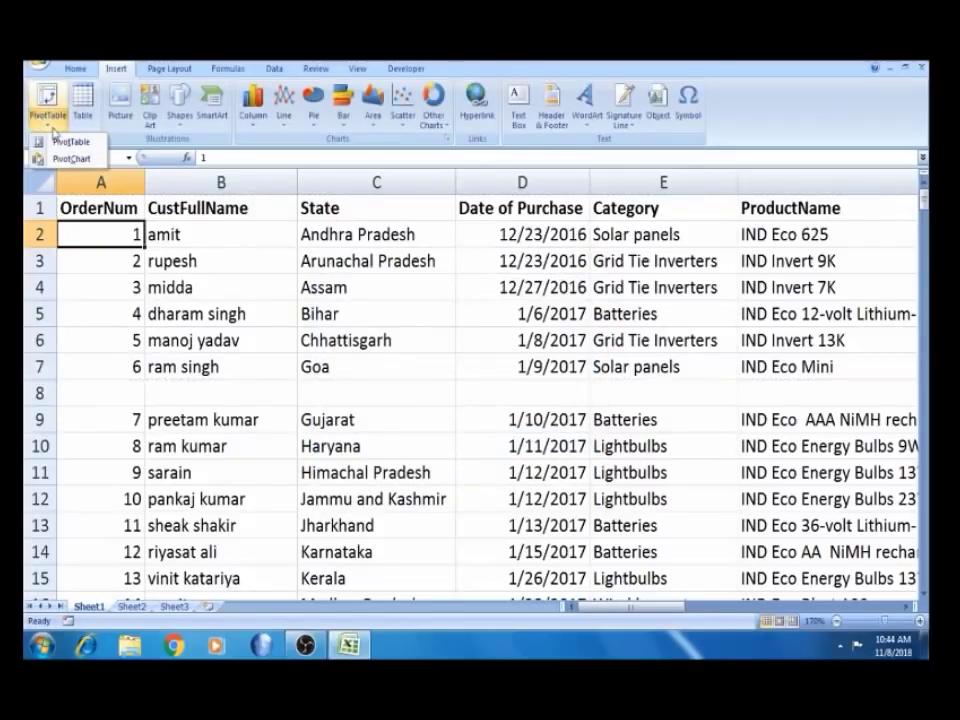
{"action": "left_click", "coordinate": [66, 142]}
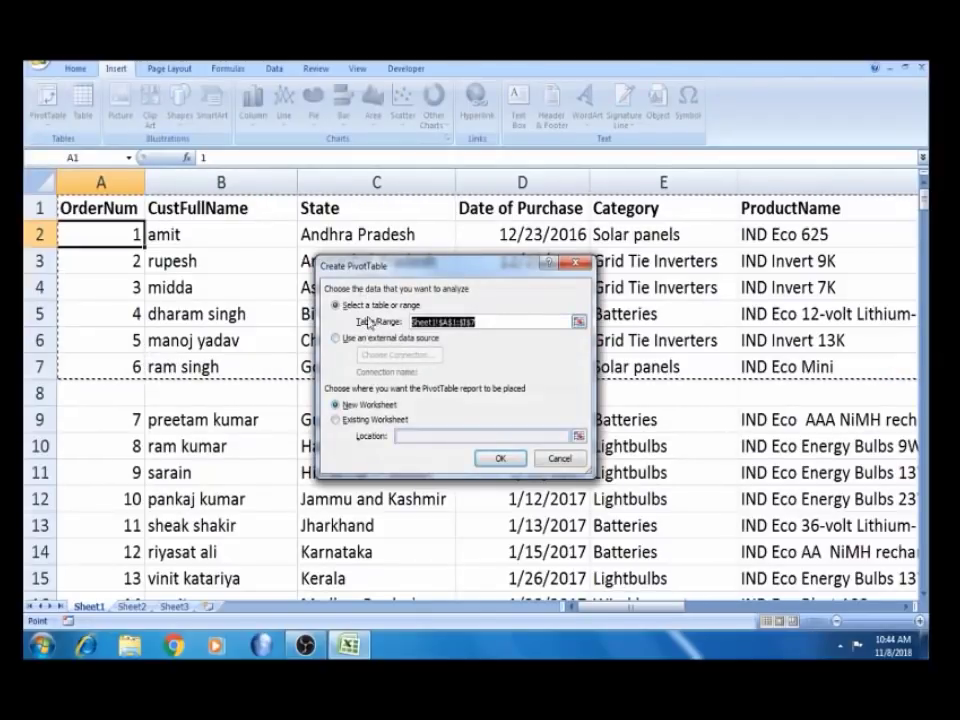
{"action": "key", "text": "Escape"}
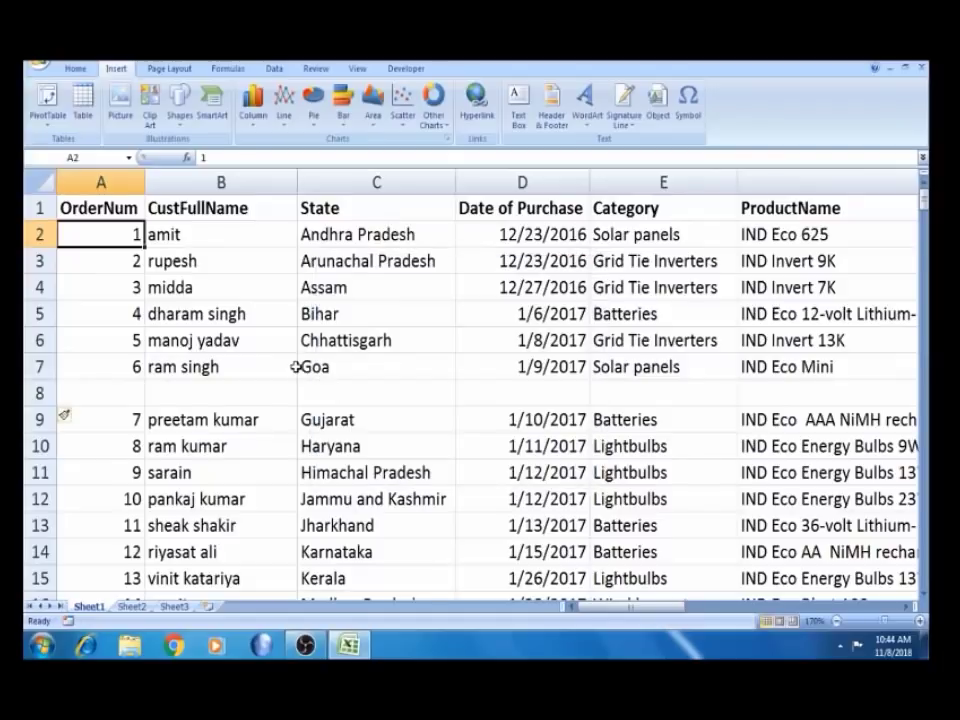
Delete the blank row 8 from the order table.
{"action": "left_click", "coordinate": [30, 394]}
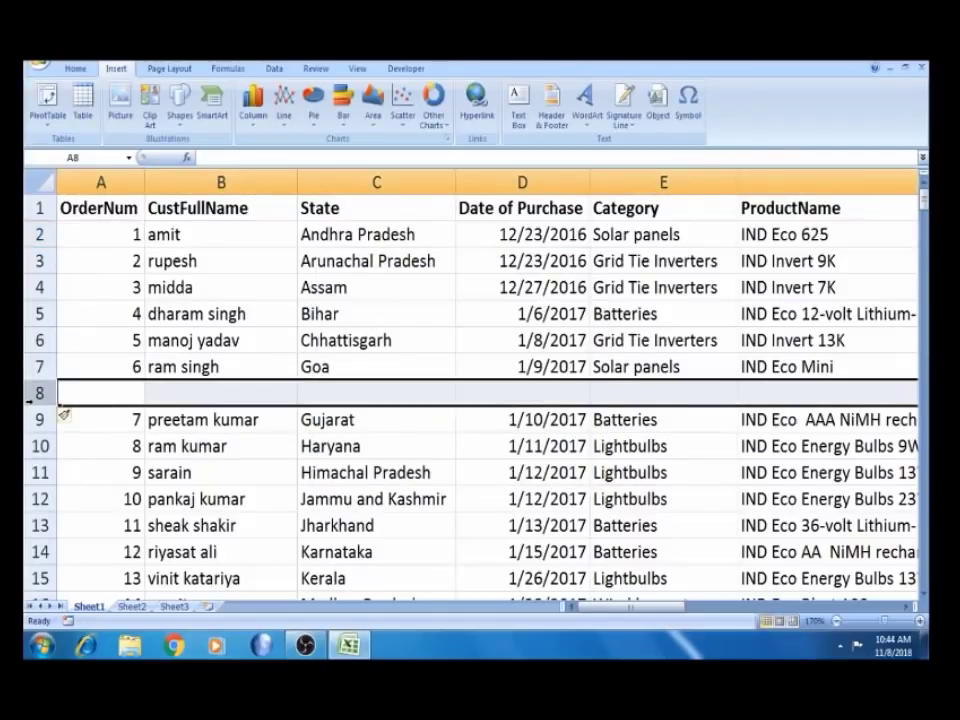
{"action": "key", "text": "ctrl+minus"}
Start Create PivotTable with A4 in the order table selected and check how far the proposed source range extends.
{"action": "left_click", "coordinate": [66, 285]}
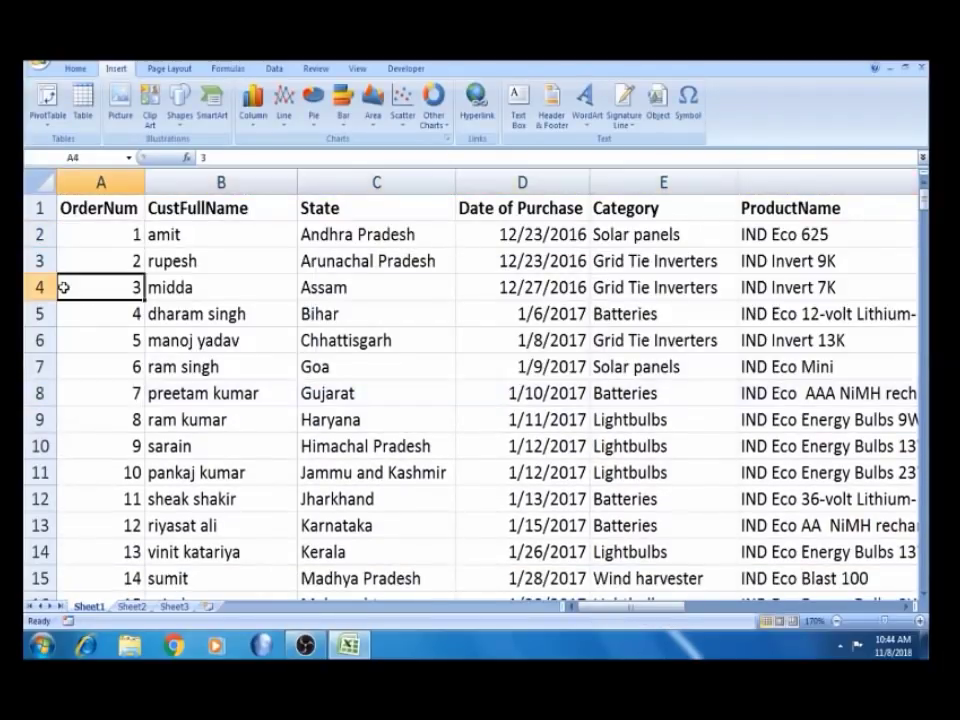
{"action": "left_click", "coordinate": [55, 121]}
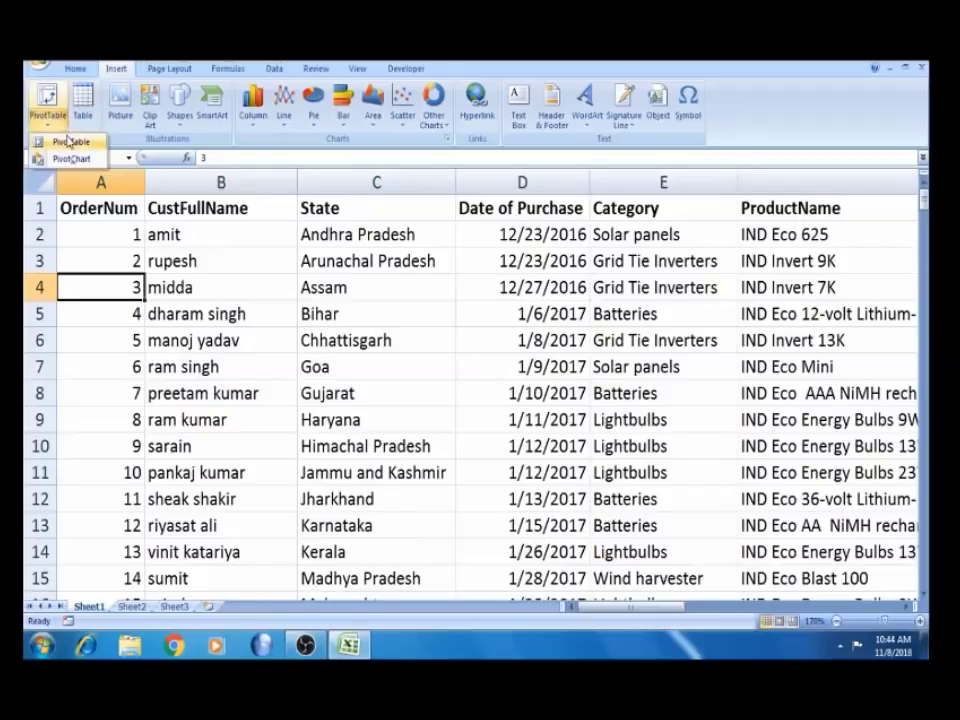
{"action": "left_click", "coordinate": [70, 141]}
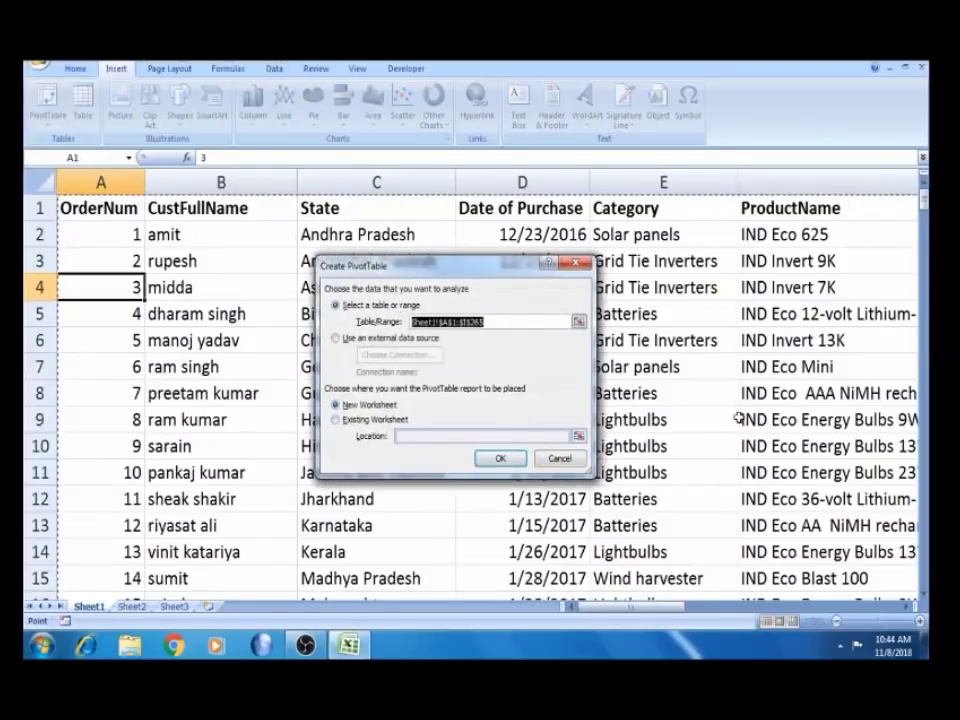
{"action": "left_click_drag", "start_coordinate": [924, 200], "coordinate": [909, 585]}
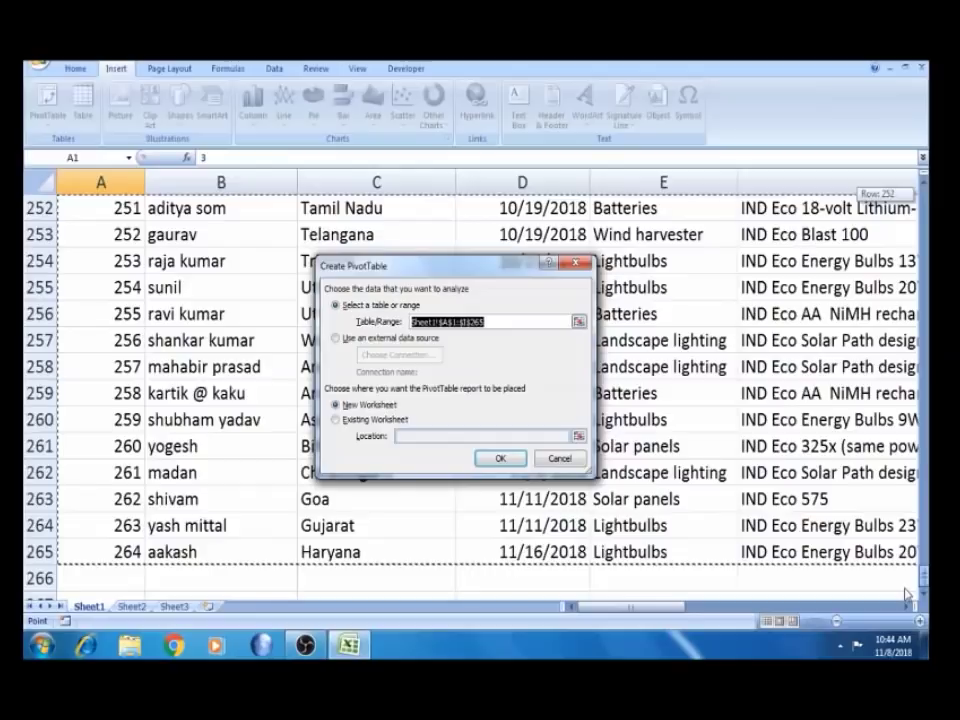
{"action": "left_click_drag", "start_coordinate": [664, 608], "coordinate": [414, 578]}
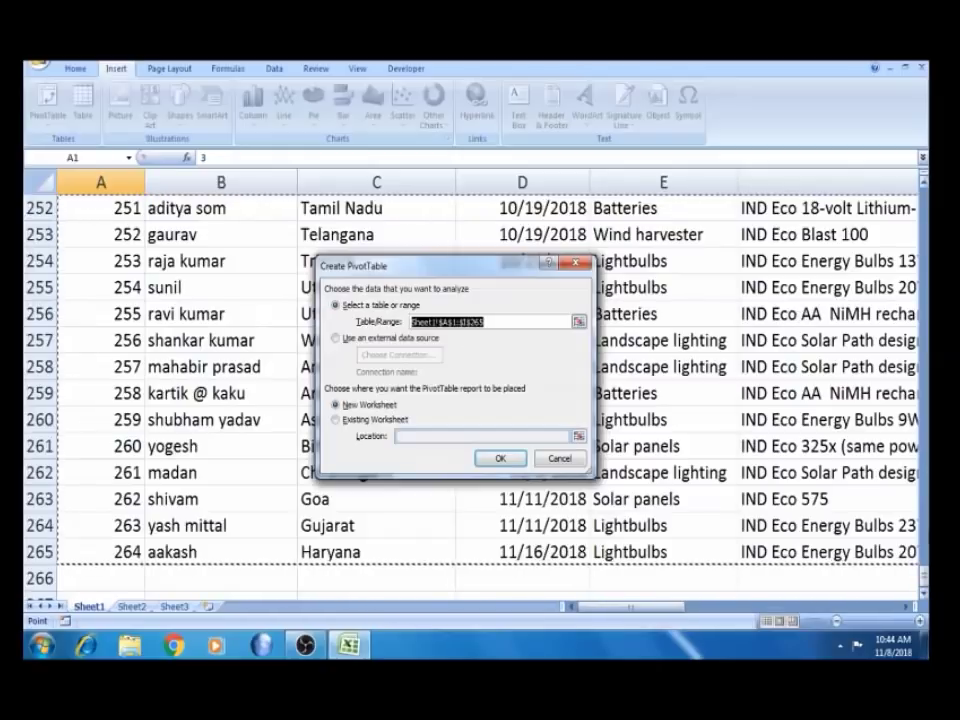
{"action": "left_click_drag", "start_coordinate": [922, 570], "coordinate": [922, 200]}
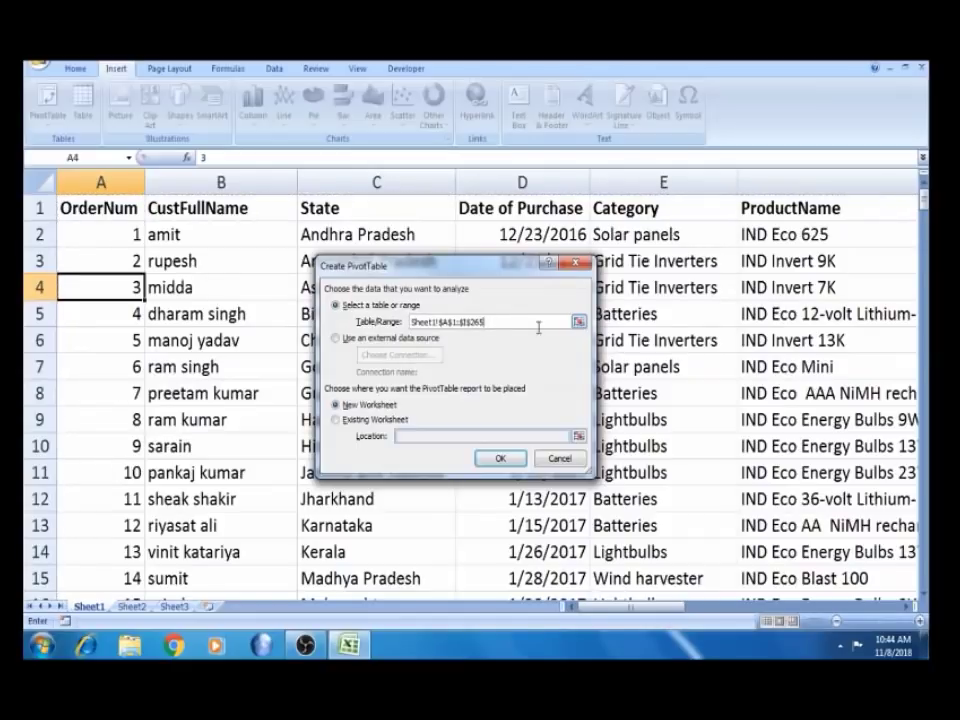
Try reselecting Sheet1 range A1:I10 as the PivotTable source, and cancel without creating the PivotTable.
{"action": "left_click", "coordinate": [578, 321]}
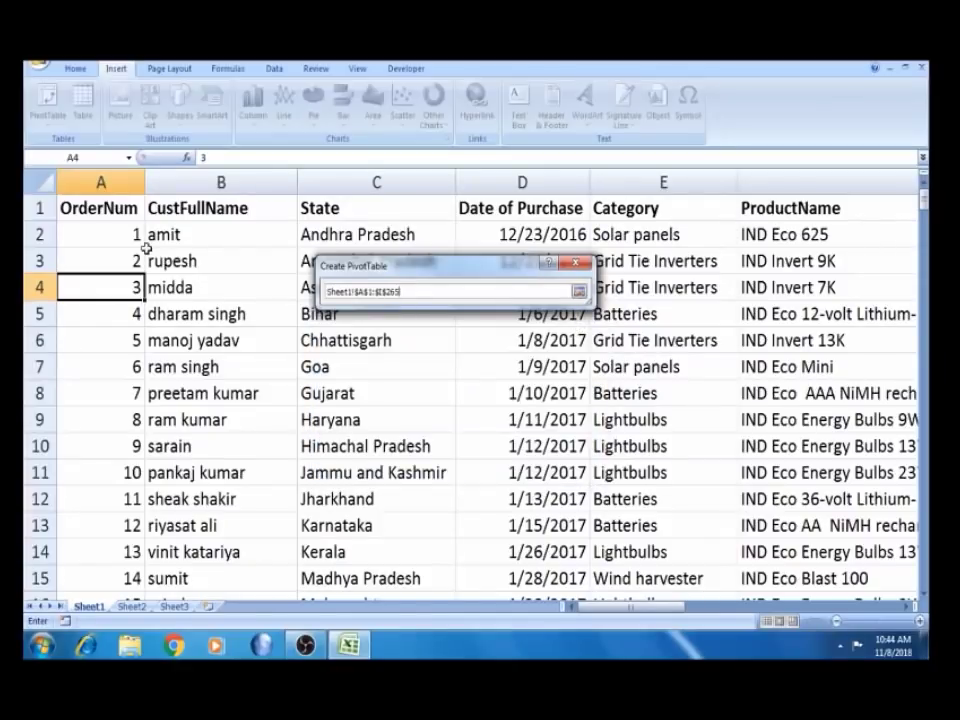
{"action": "left_click", "coordinate": [107, 208]}
{"action": "key", "text": "ctrl+shift+Right"}
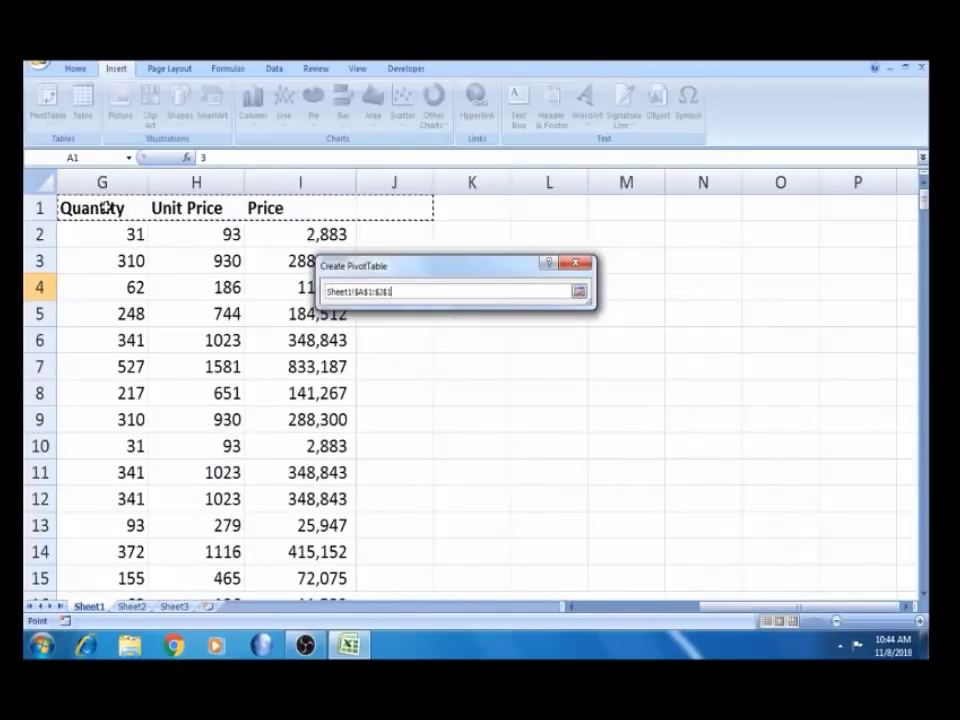
{"action": "key", "text": "shift+Down"}
{"action": "key", "text": "shift+Down"}
{"action": "key", "text": "shift+Down"}
{"action": "key", "text": "shift+Down"}
{"action": "key", "text": "shift+Down"}
{"action": "key", "text": "shift+Down"}
{"action": "key", "text": "shift+Down"}
{"action": "key", "text": "shift+Down"}
{"action": "key", "text": "shift+Down"}
{"action": "key", "text": "shift+Down"}
{"action": "key", "text": "shift+Down"}
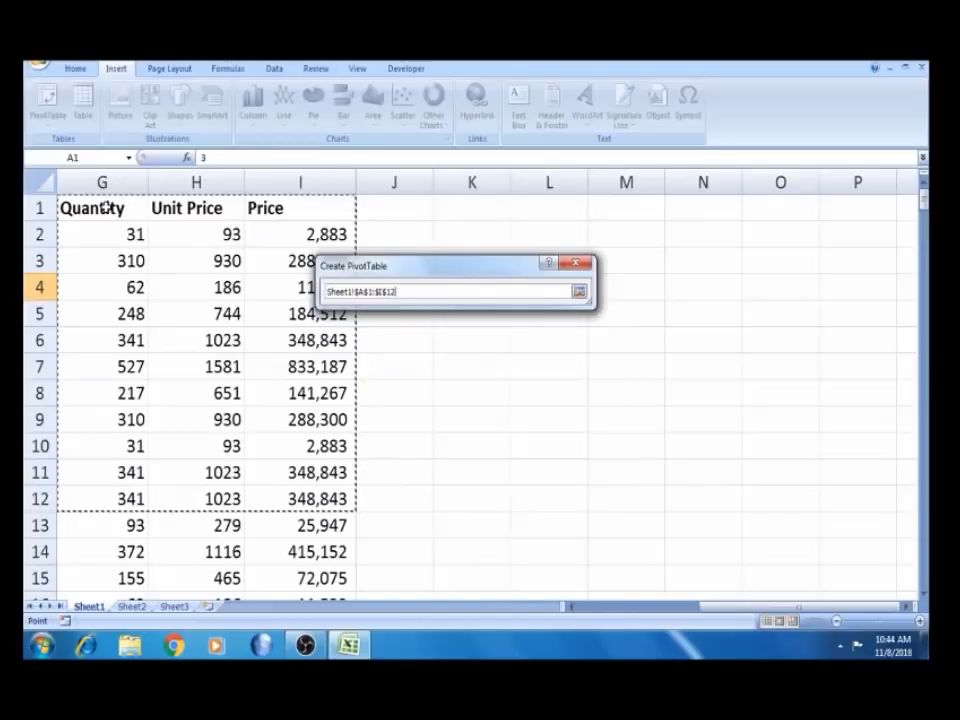
{"action": "key", "text": "shift+Up"}
{"action": "key", "text": "shift+Up"}
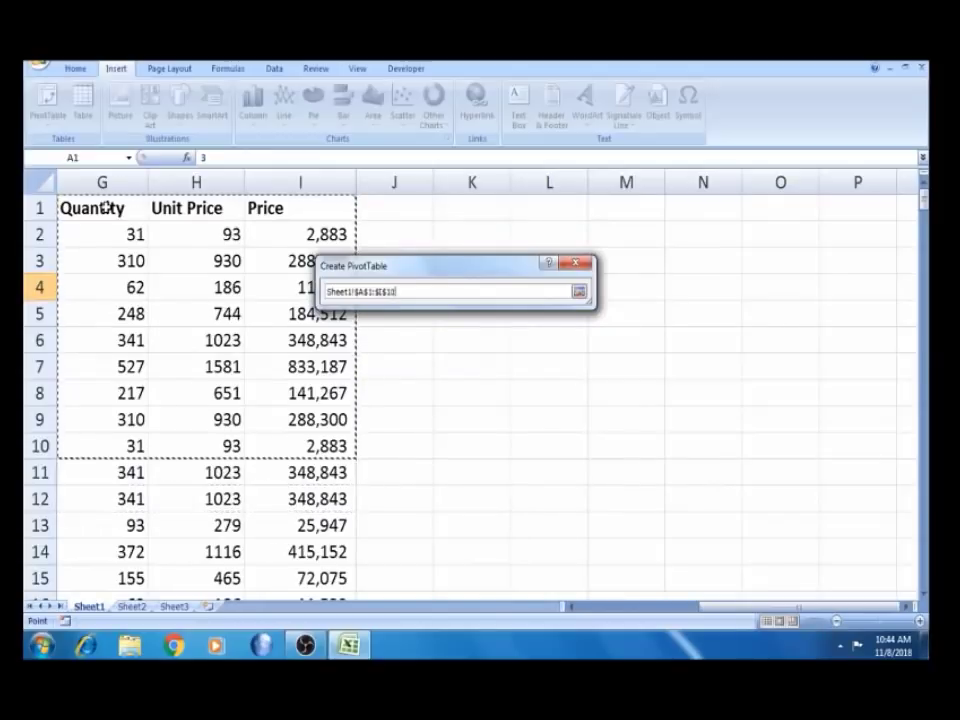
{"action": "left_click", "coordinate": [578, 291]}
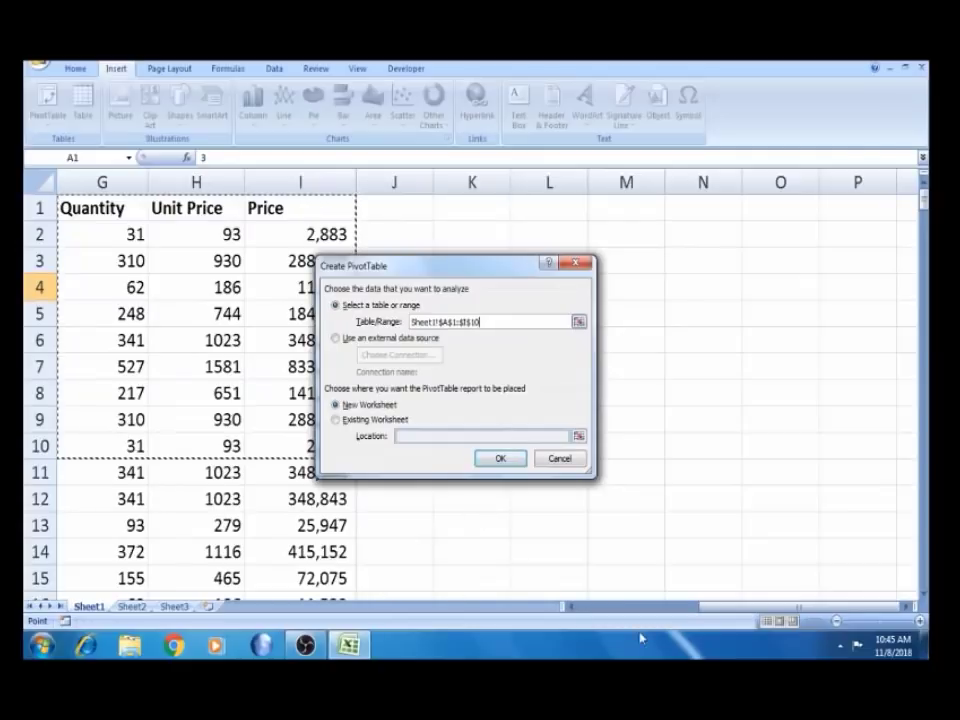
{"action": "left_click_drag", "start_coordinate": [716, 614], "coordinate": [556, 616]}
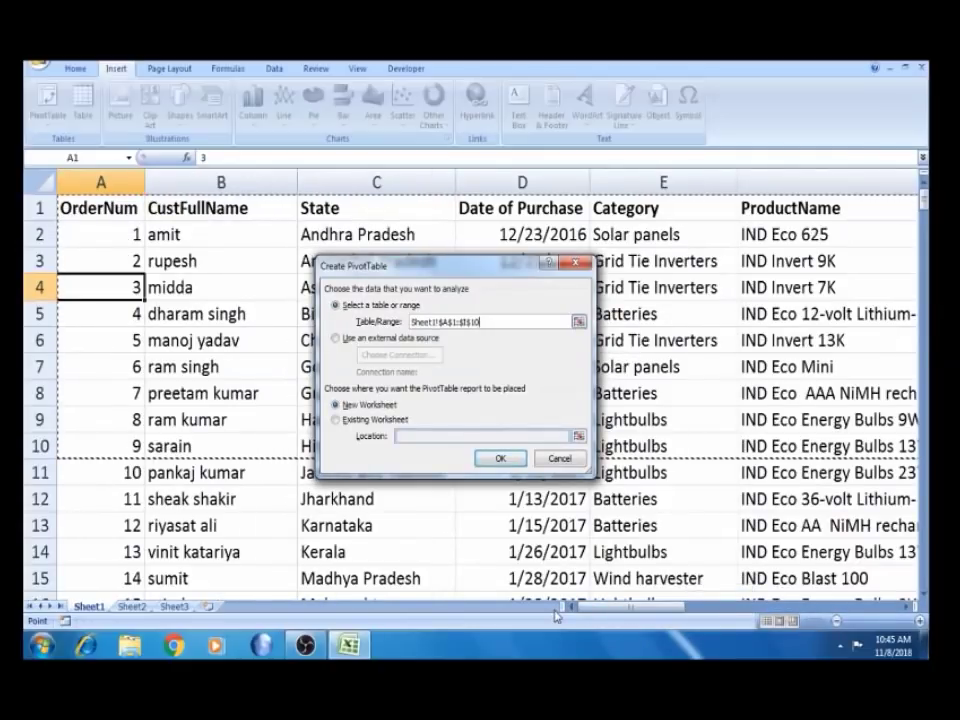
{"action": "key", "text": "Escape"}
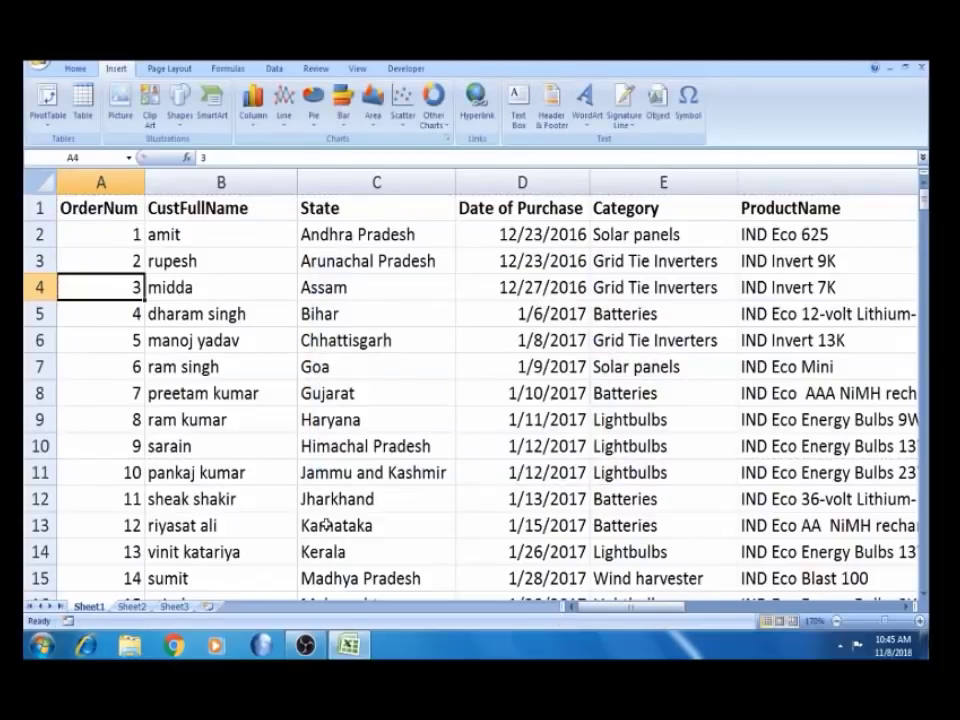
Try placing a PivotTable from the full order table on the existing Sheet1 at E9, replacing the cell contents, and undo it.
{"action": "left_click", "coordinate": [47, 118]}
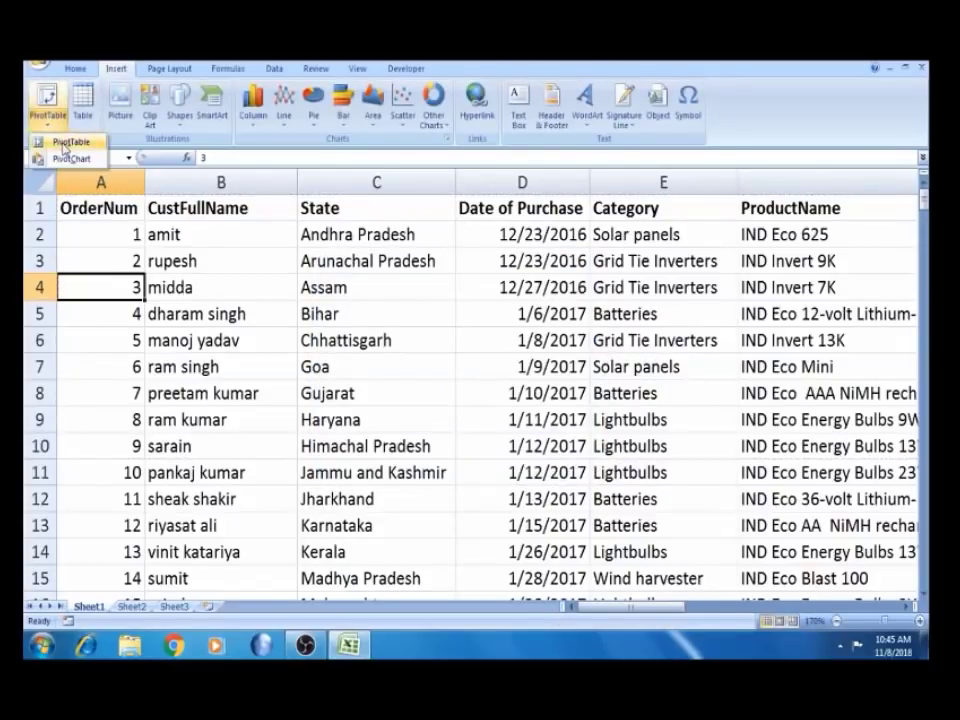
{"action": "left_click", "coordinate": [62, 140]}
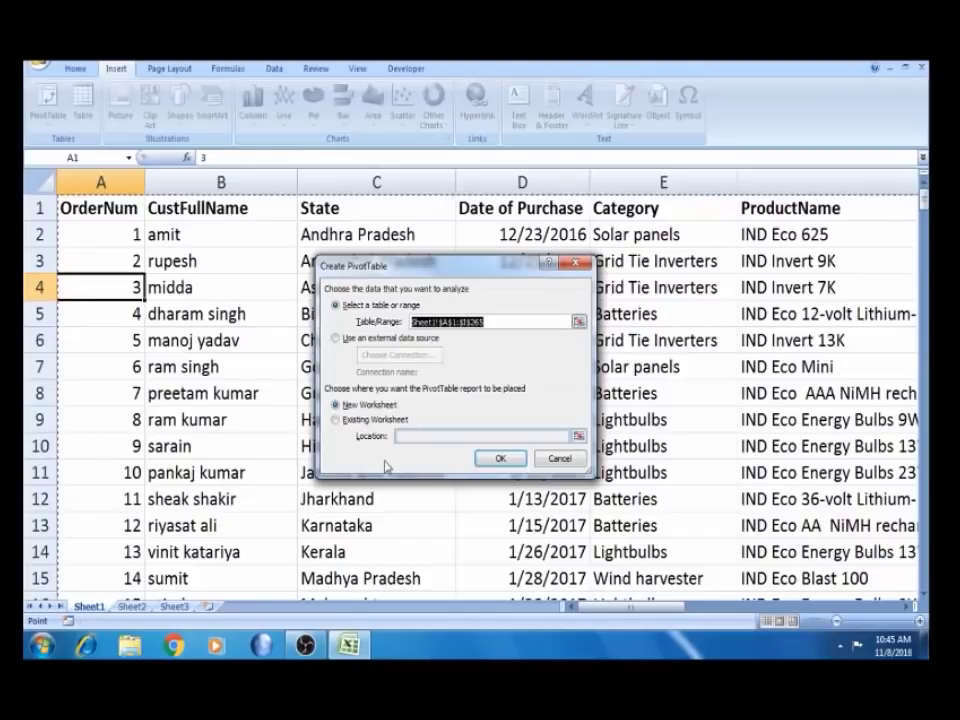
{"action": "left_click", "coordinate": [337, 420]}
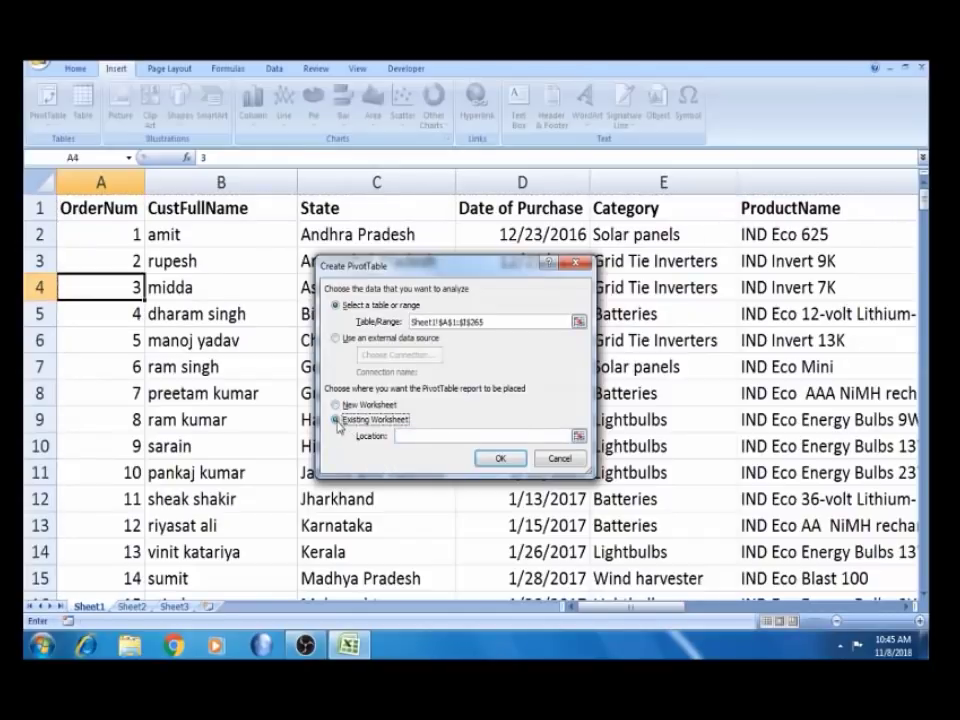
{"action": "left_click", "coordinate": [533, 433]}
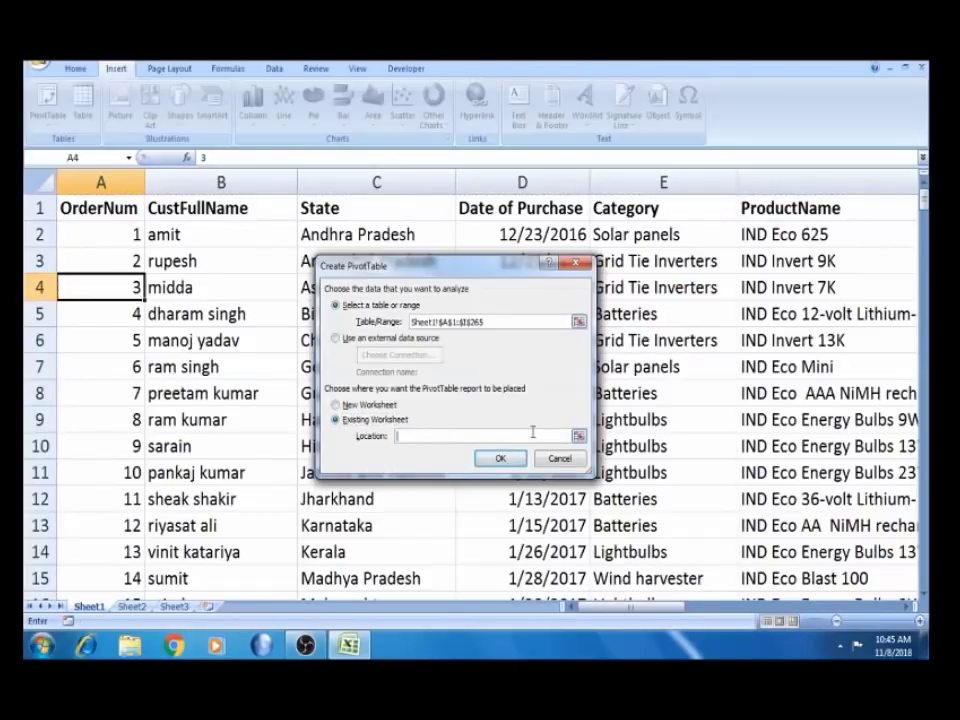
{"action": "left_click", "coordinate": [677, 422]}
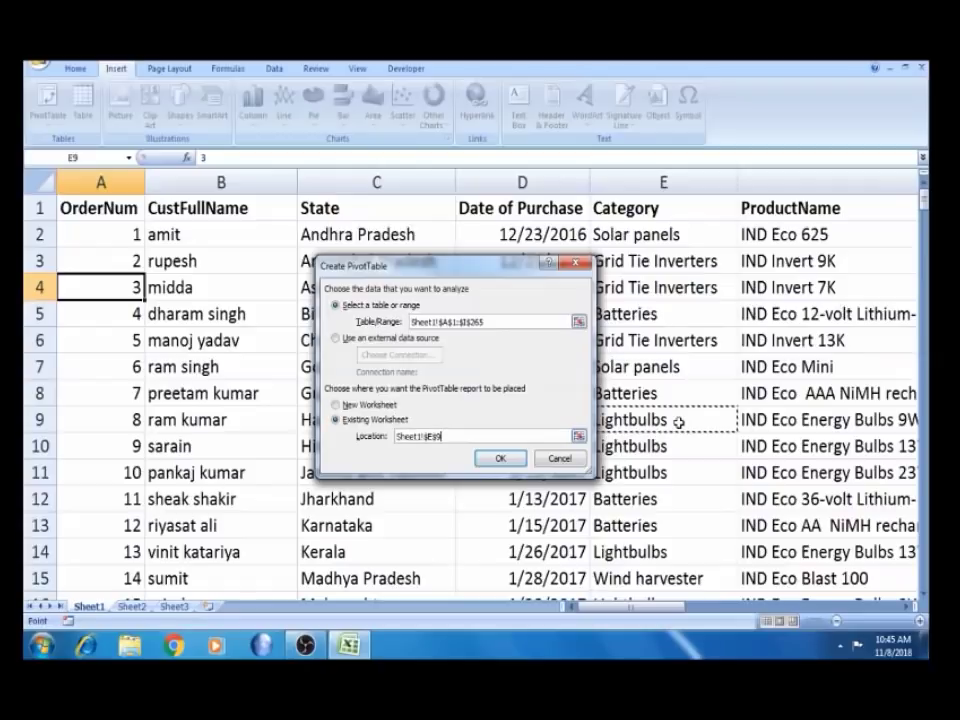
{"action": "left_click", "coordinate": [499, 459]}
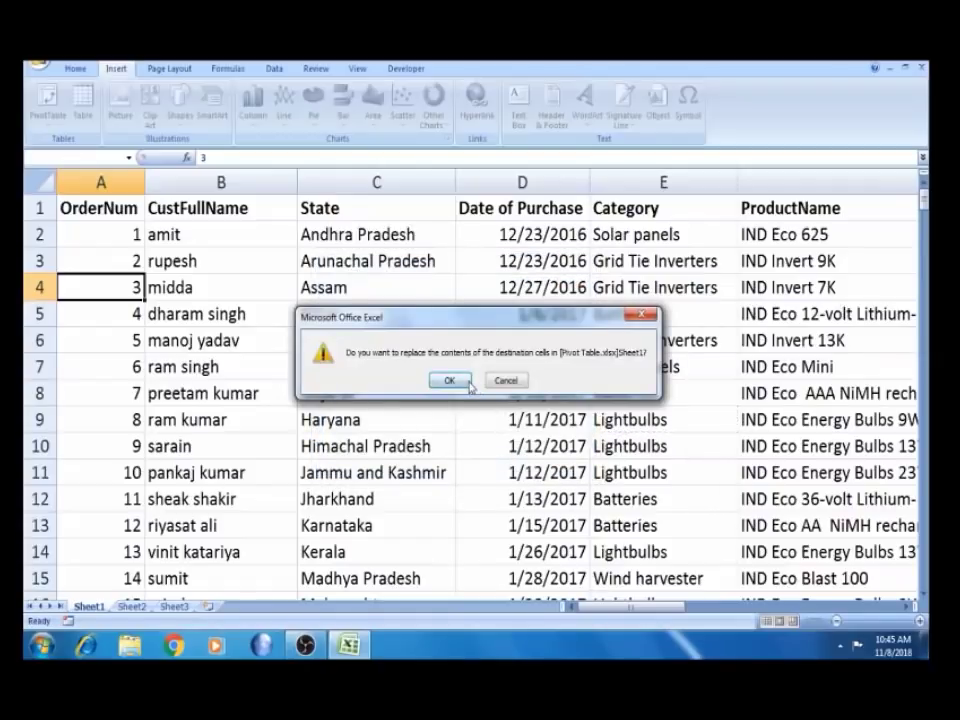
{"action": "left_click", "coordinate": [449, 381]}
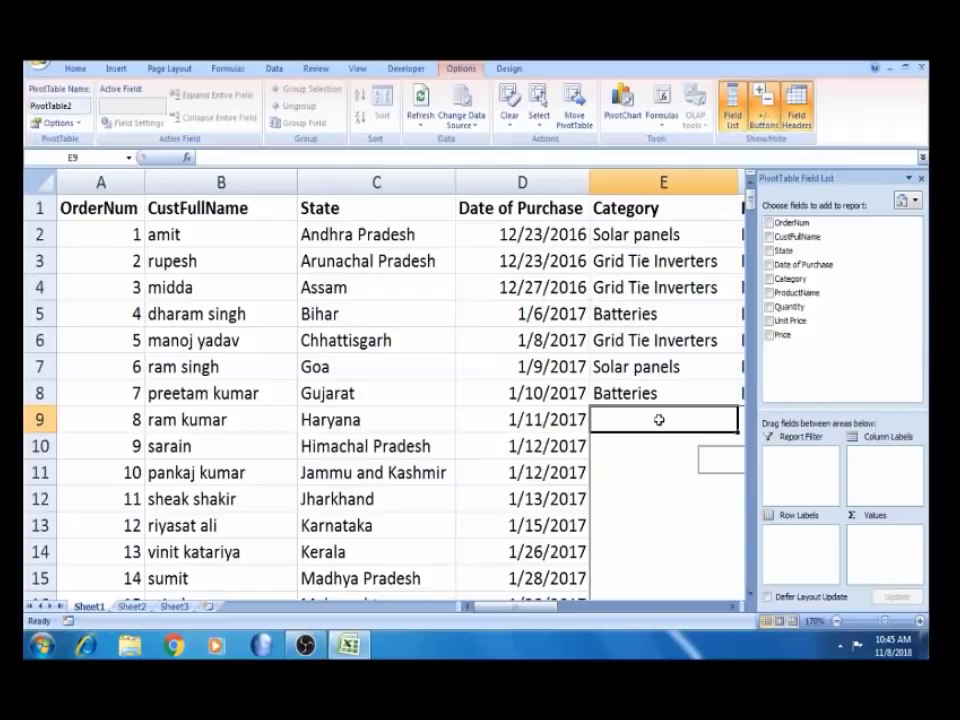
{"action": "left_click", "coordinate": [921, 179]}
{"action": "key", "text": "ctrl+z"}
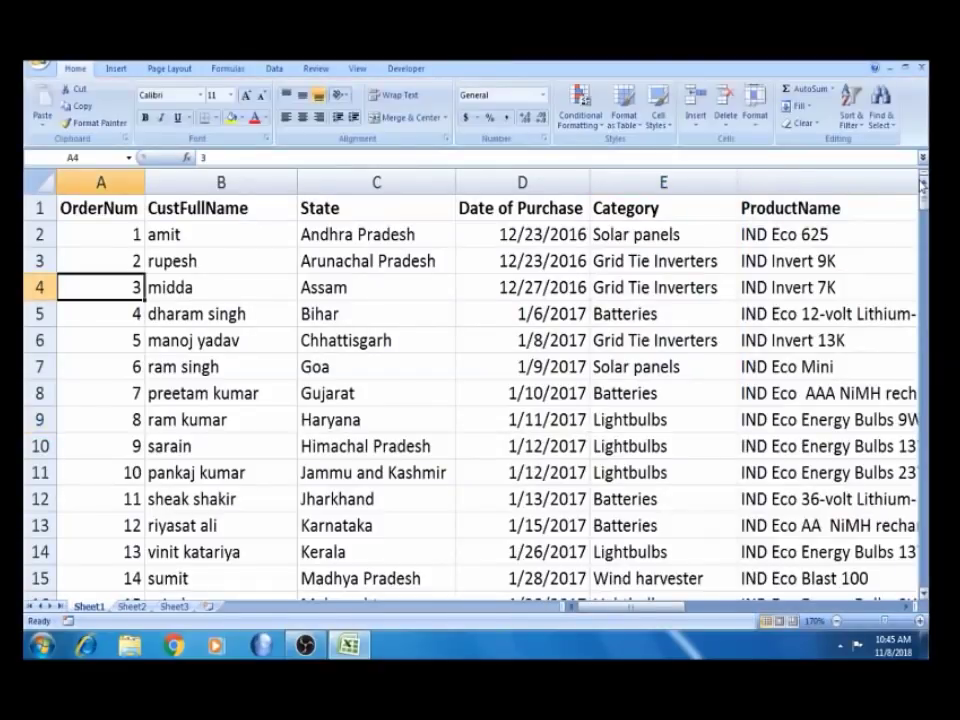
Create a PivotTable on a new worksheet from the order table range A1:I265 on Sheet1.
{"action": "left_click", "coordinate": [112, 69]}
{"action": "left_click", "coordinate": [45, 124]}
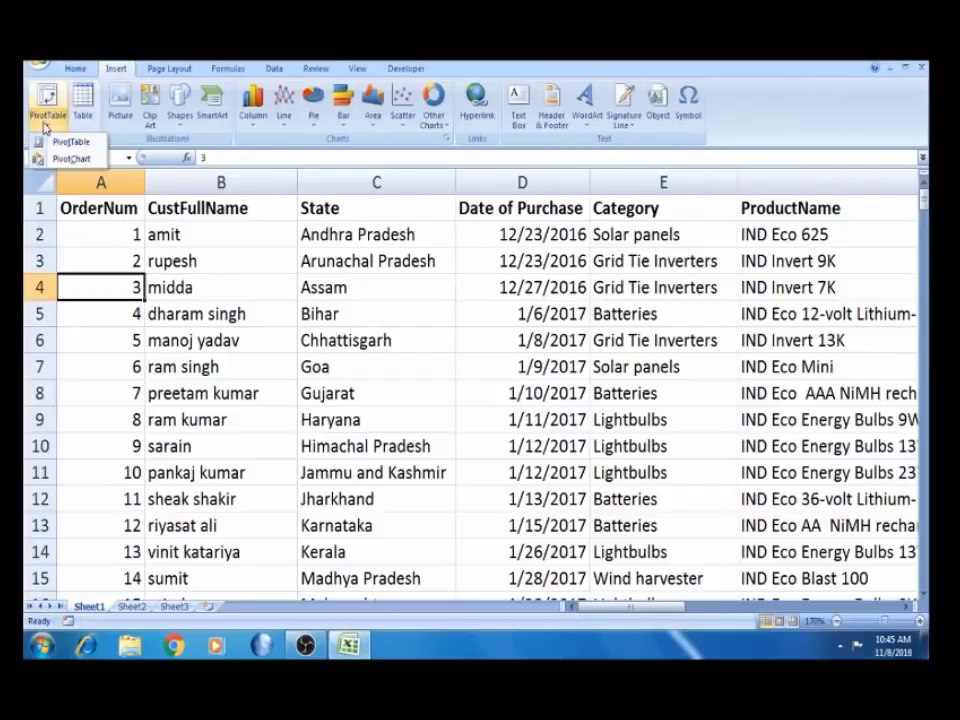
{"action": "left_click", "coordinate": [55, 142]}
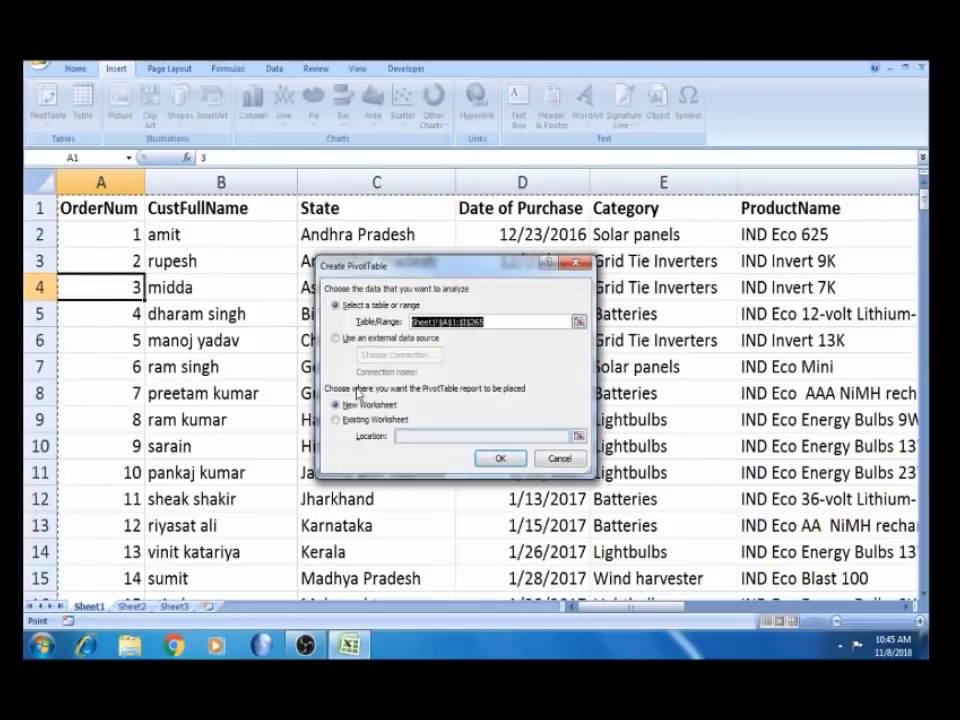
{"action": "left_click", "coordinate": [500, 459]}
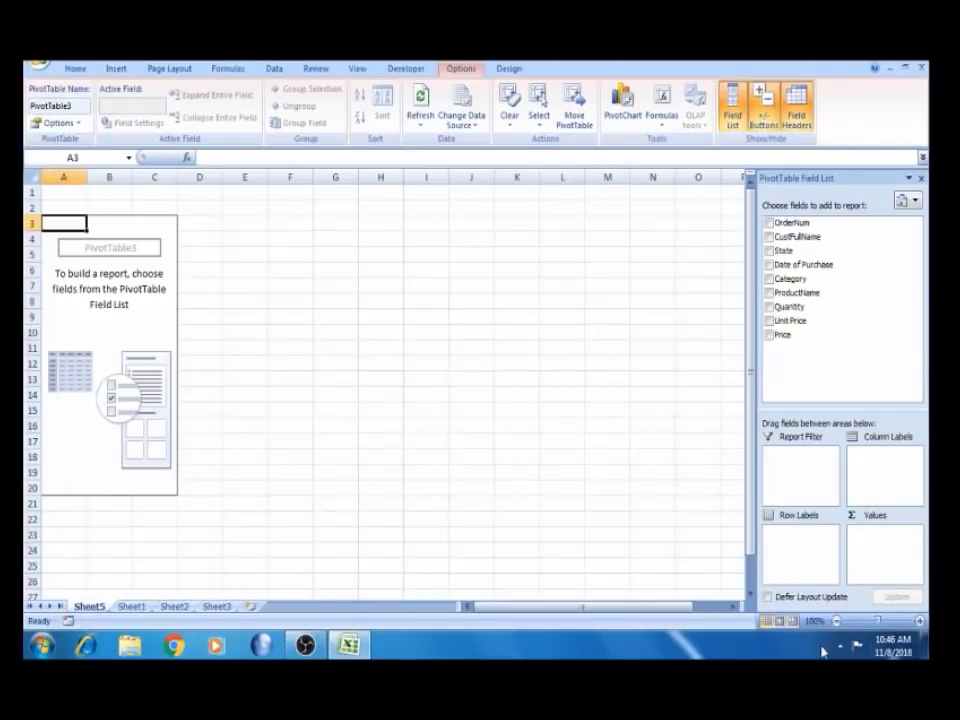
Rename the worksheet with the new PivotTable to "Pivot Table".
{"action": "left_click", "coordinate": [920, 624]}
{"action": "left_click", "coordinate": [920, 624]}
{"action": "left_click", "coordinate": [920, 624]}
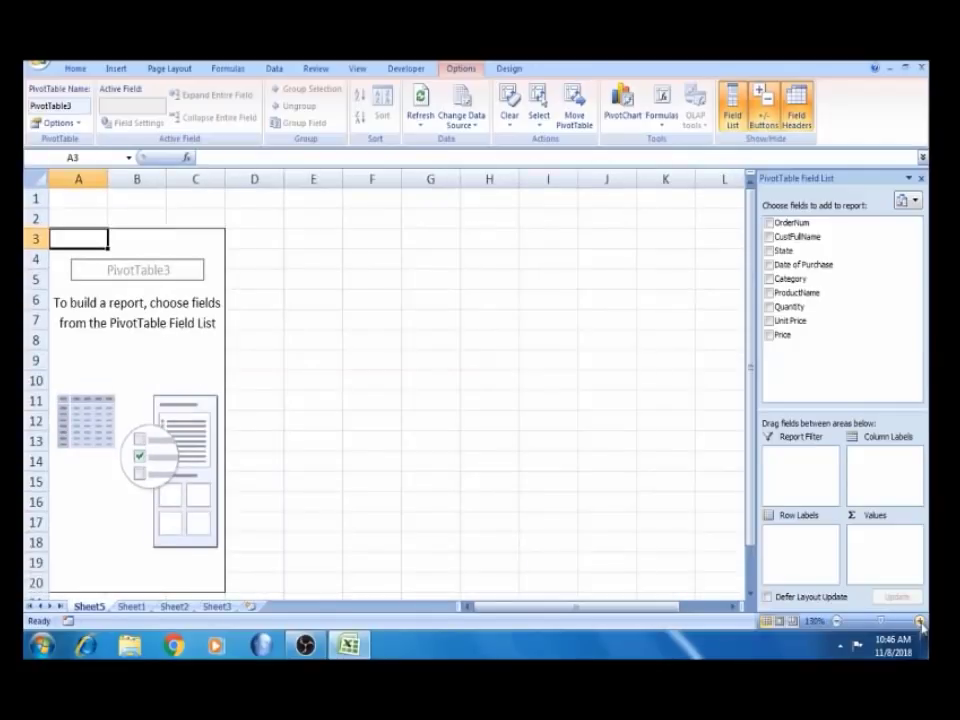
{"action": "left_click", "coordinate": [837, 623]}
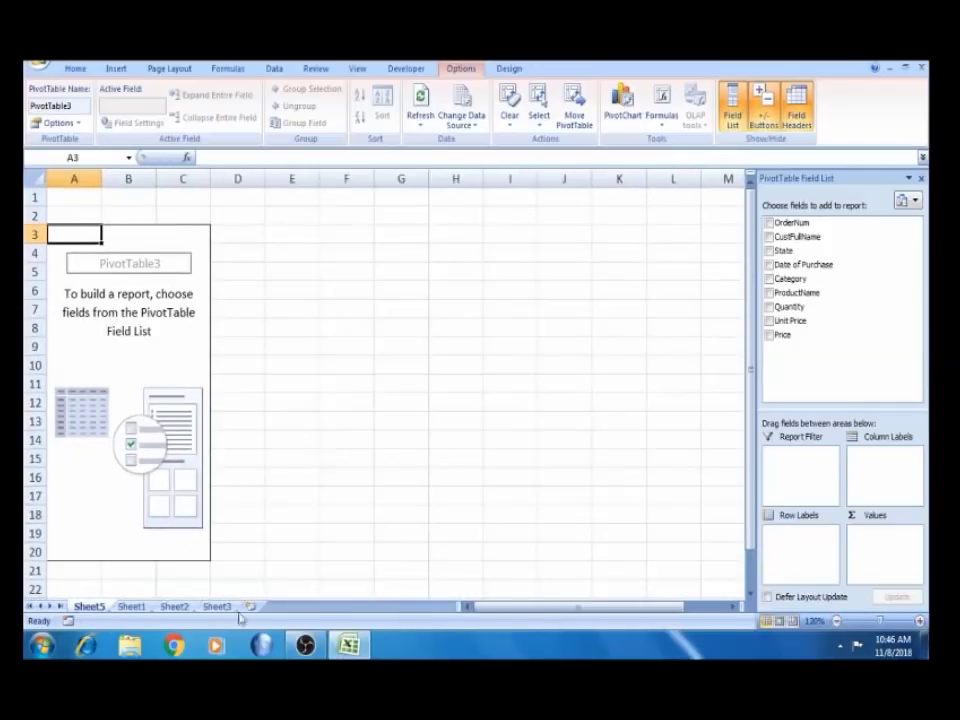
{"action": "double_click", "coordinate": [94, 608]}
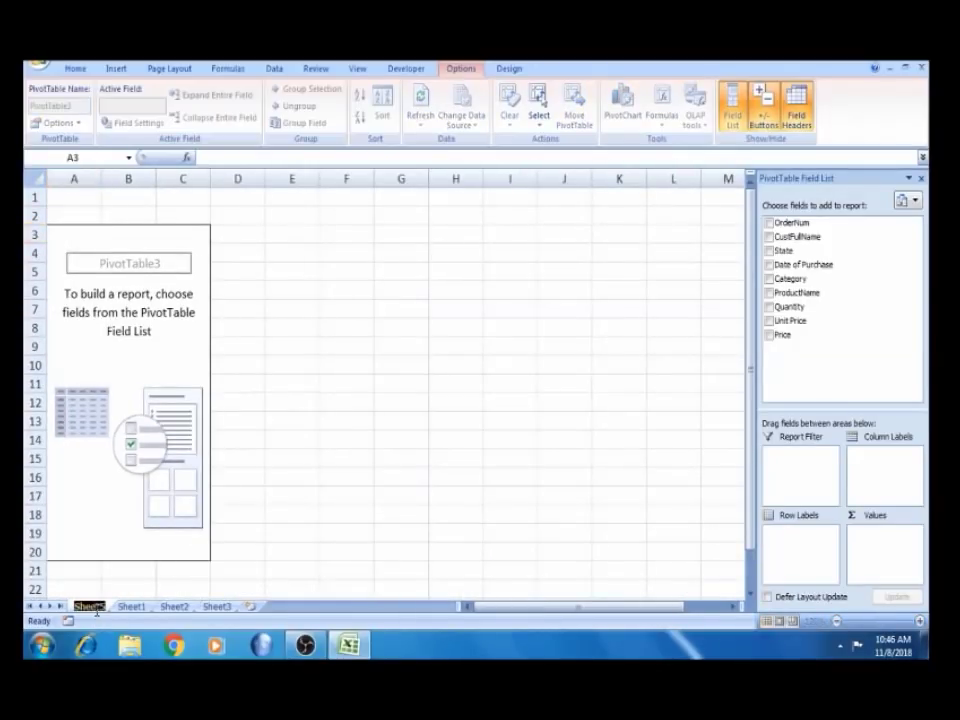
{"action": "key", "text": "BackSpace"}
{"action": "type", "text": "Pivot1Tabl"}
{"action": "type", "text": "e"}
{"action": "key", "text": "Return"}
Select cells outside and inside the empty PivotTable report to check when the PivotTable Field List is available.
{"action": "left_click", "coordinate": [304, 376]}
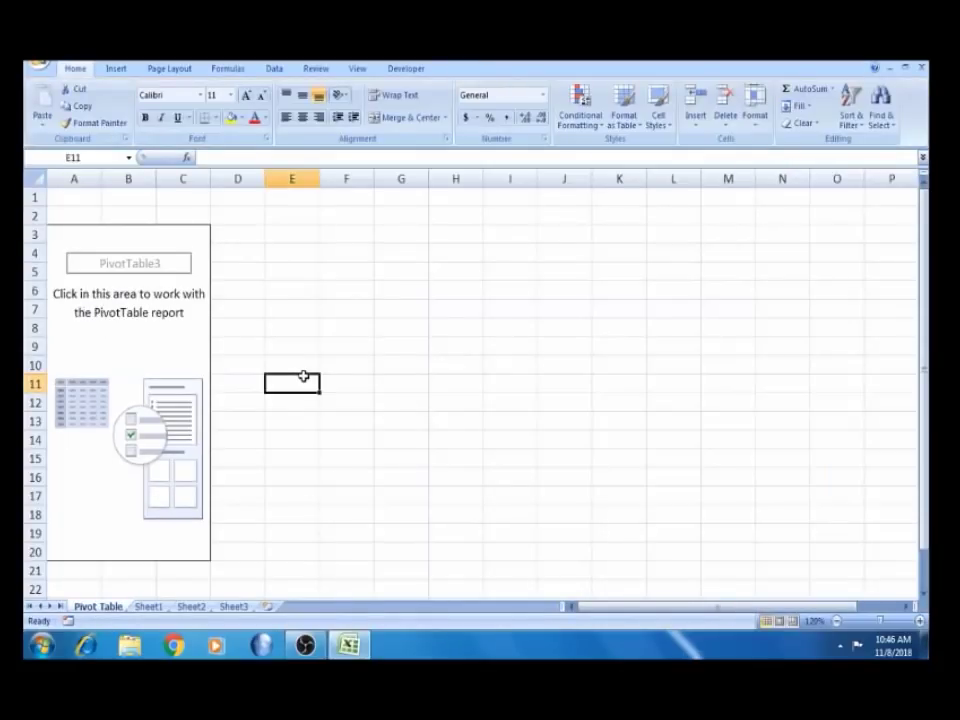
{"action": "left_click", "coordinate": [152, 327]}
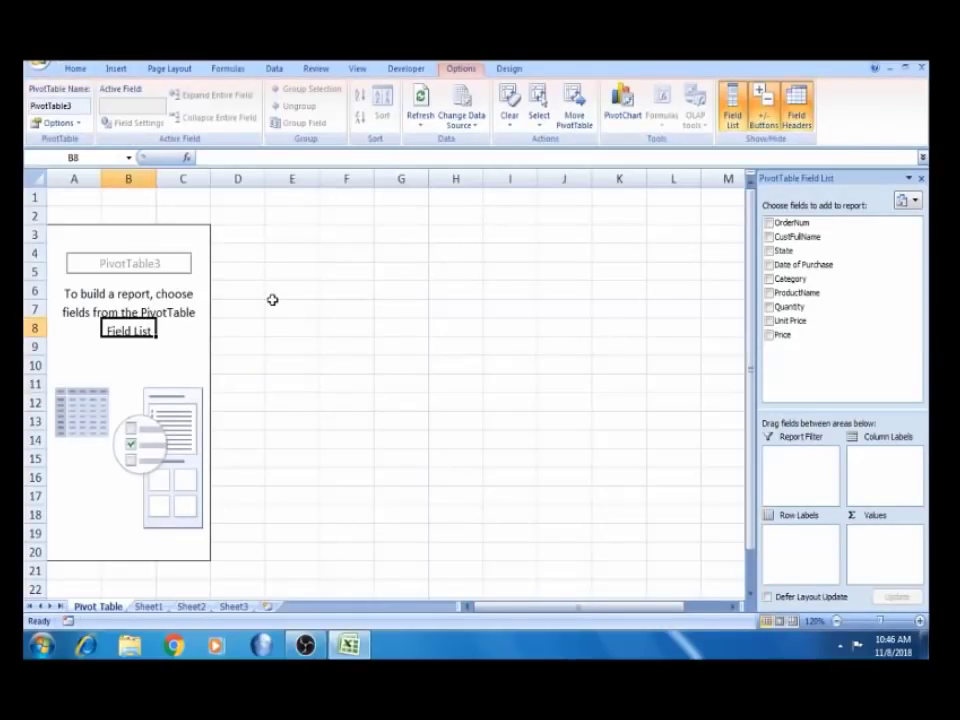
{"action": "left_click", "coordinate": [314, 289]}
{"action": "left_click", "coordinate": [381, 326]}
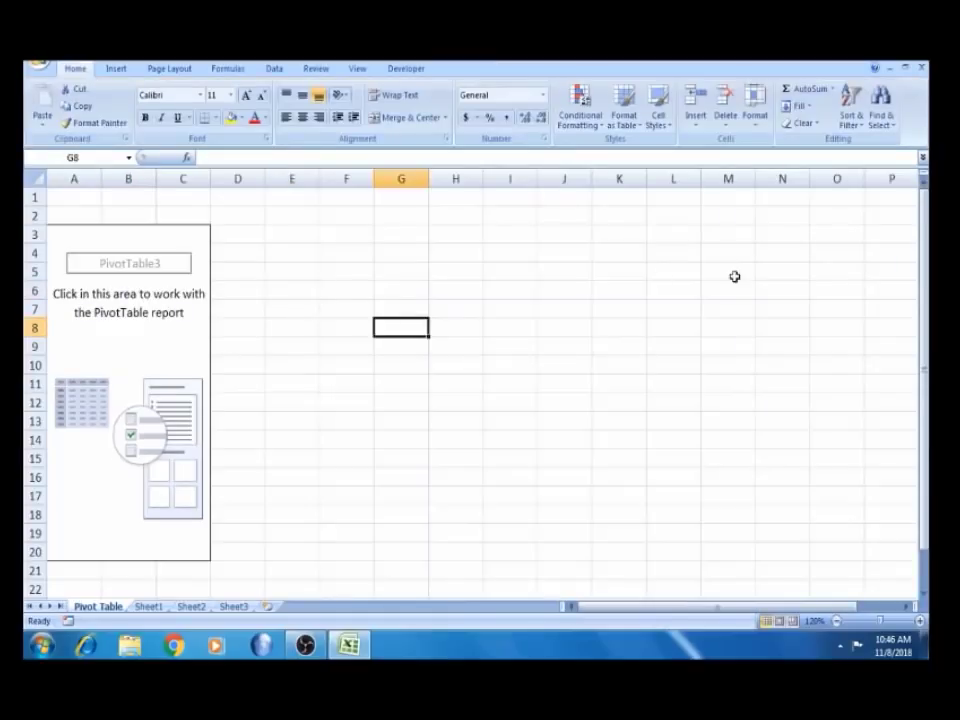
{"action": "left_click", "coordinate": [344, 362]}
{"action": "left_click", "coordinate": [133, 348]}
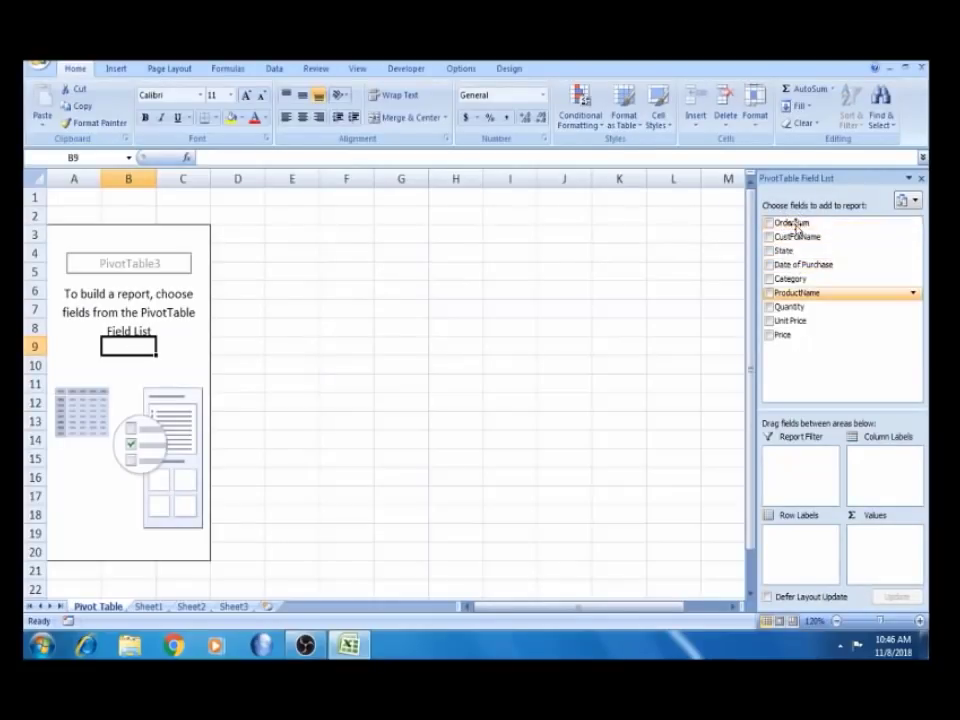
Compare the header row of the order table on Sheet1 with the PivotTable fields, and return to the Pivot Table sheet.
{"action": "left_click", "coordinate": [148, 606]}
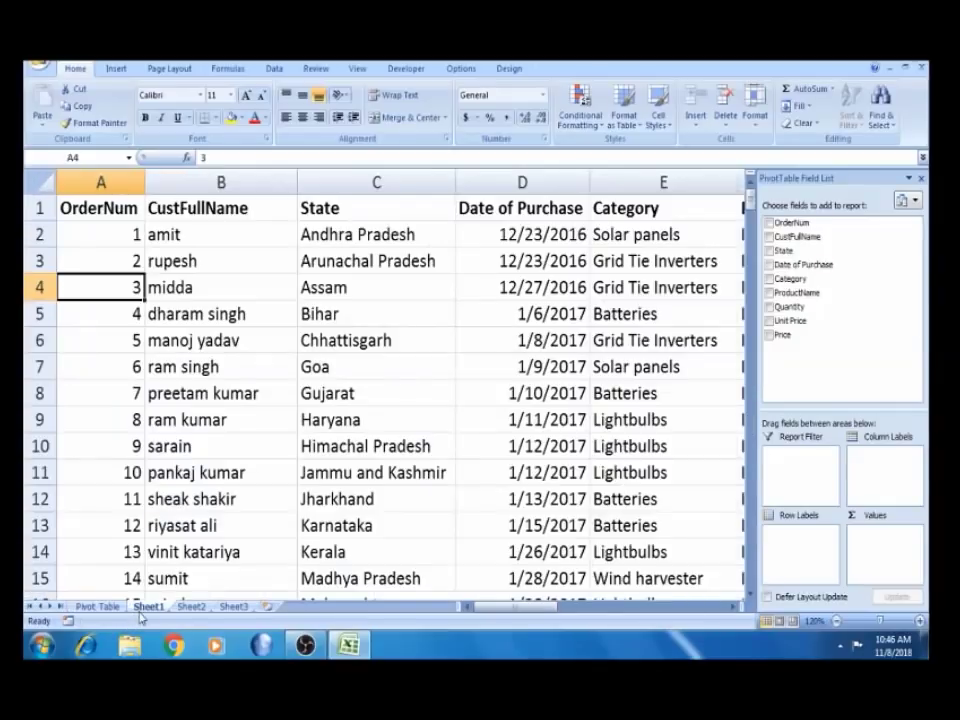
{"action": "left_click", "coordinate": [40, 208]}
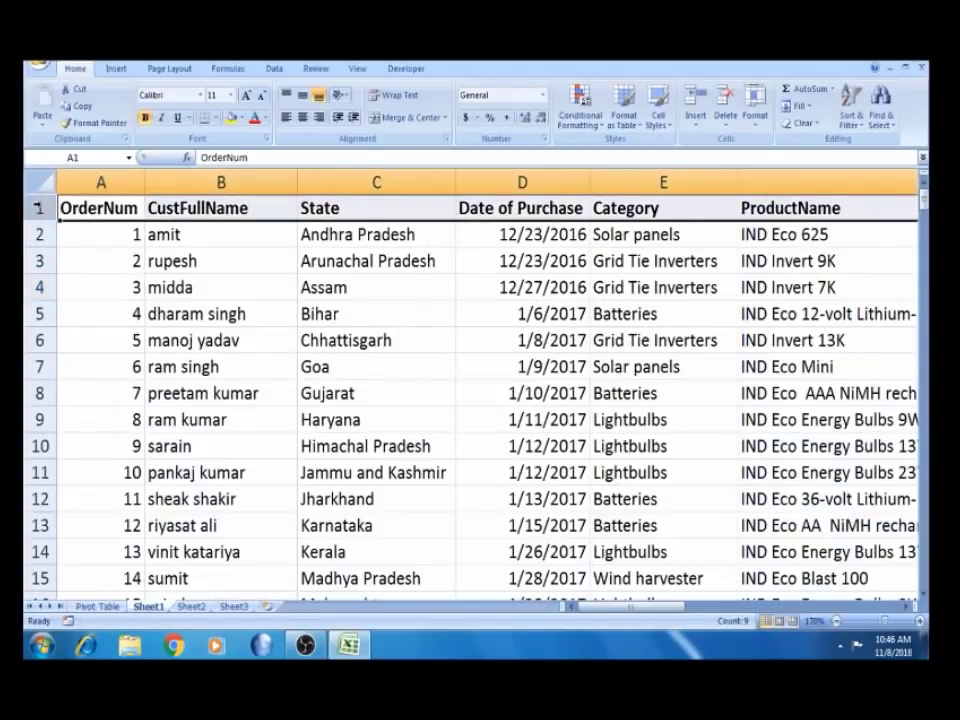
{"action": "left_click", "coordinate": [97, 606]}
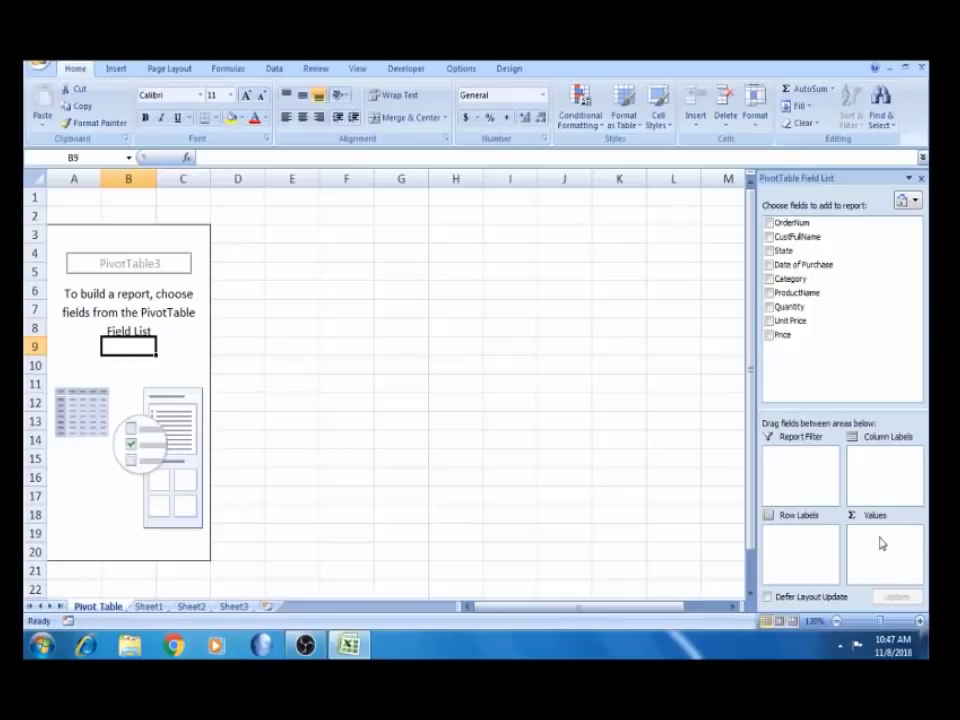
Add the State field to the Row Labels of the PivotTable.
{"action": "left_click_drag", "start_coordinate": [783, 251], "coordinate": [795, 551]}
{"action": "left_click", "coordinate": [86, 330]}
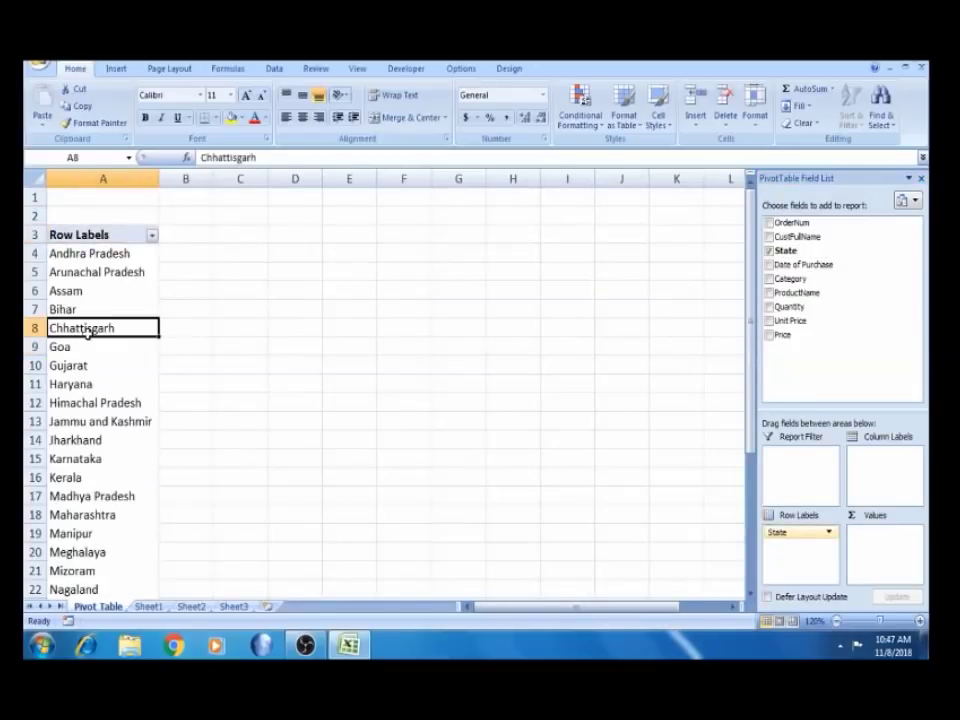
Add the Category field to the Column Labels of the PivotTable.
{"action": "left_click", "coordinate": [95, 257]}
{"action": "left_click", "coordinate": [92, 241]}
{"action": "left_click", "coordinate": [90, 309]}
{"action": "key", "text": "Up"}
{"action": "key", "text": "Up"}
{"action": "key", "text": "Up"}
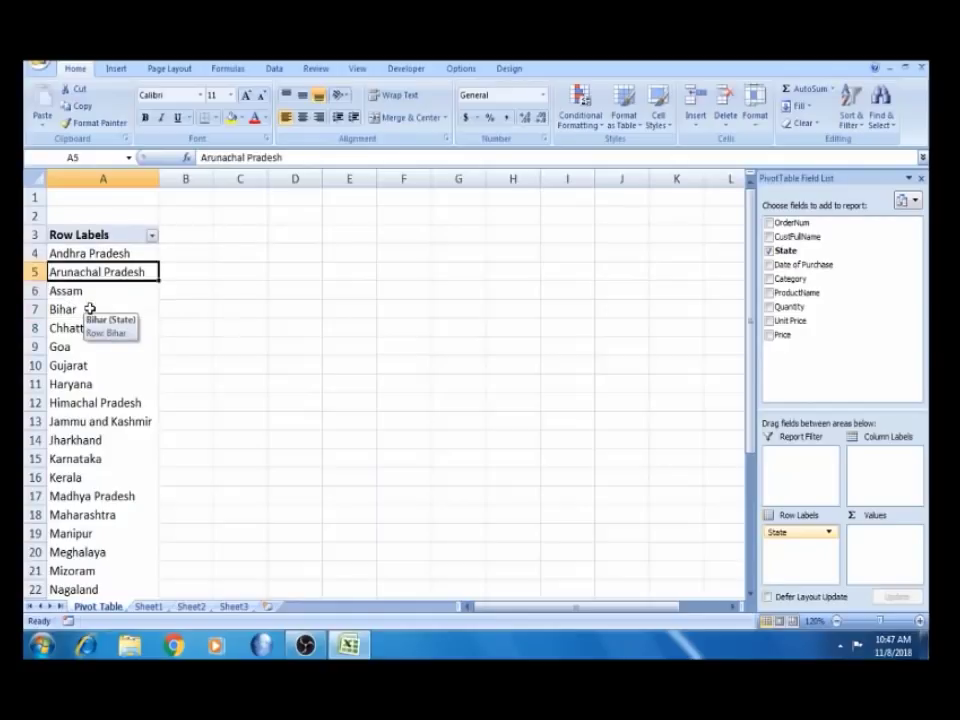
{"action": "key", "text": "Down"}
{"action": "key", "text": "Down"}
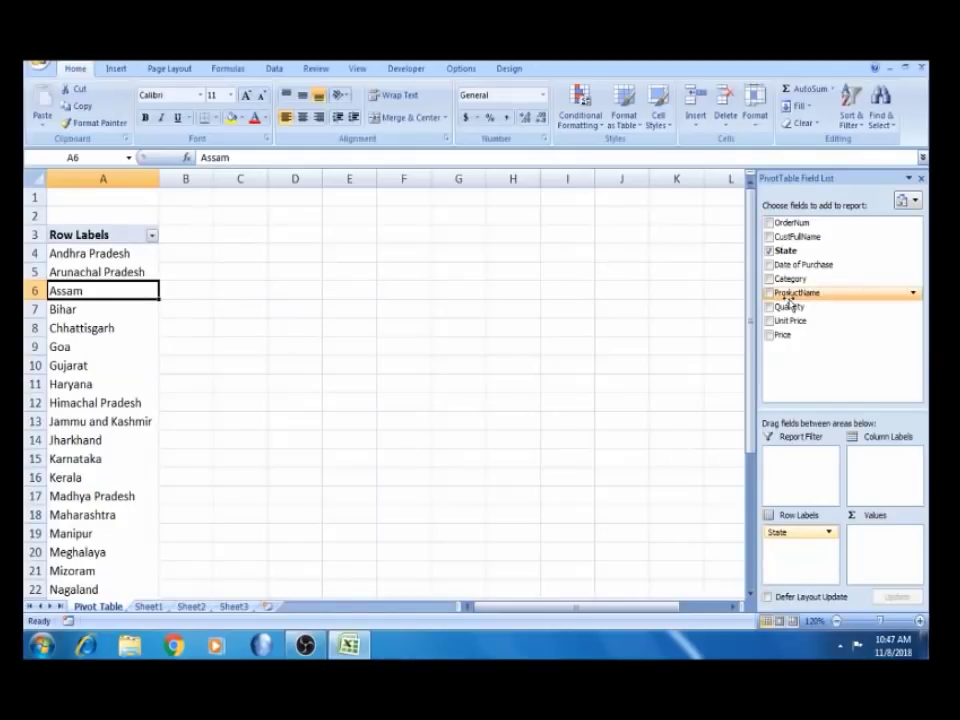
{"action": "left_click_drag", "start_coordinate": [790, 283], "coordinate": [885, 470]}
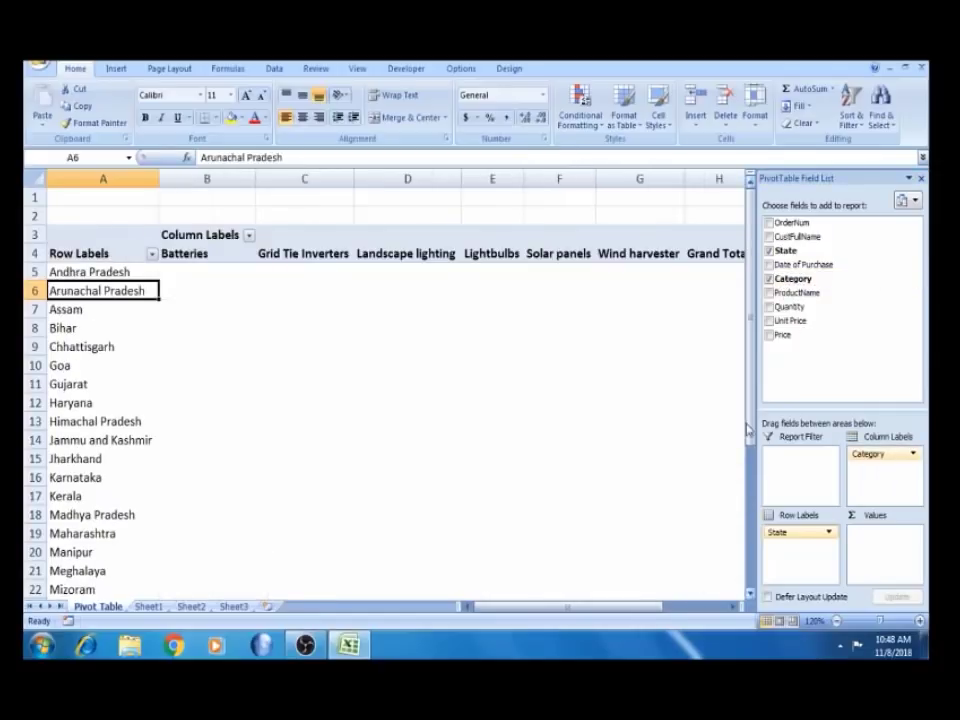
Review the category headings across the PivotTable's column label row, from Batteries to Grand Total.
{"action": "left_click", "coordinate": [90, 252]}
{"action": "key", "text": "Right"}
{"action": "key", "text": "Right"}
{"action": "key", "text": "Right"}
{"action": "key", "text": "Right"}
{"action": "key", "text": "Right"}
{"action": "key", "text": "Right"}
{"action": "key", "text": "Right"}
{"action": "key", "text": "Right"}
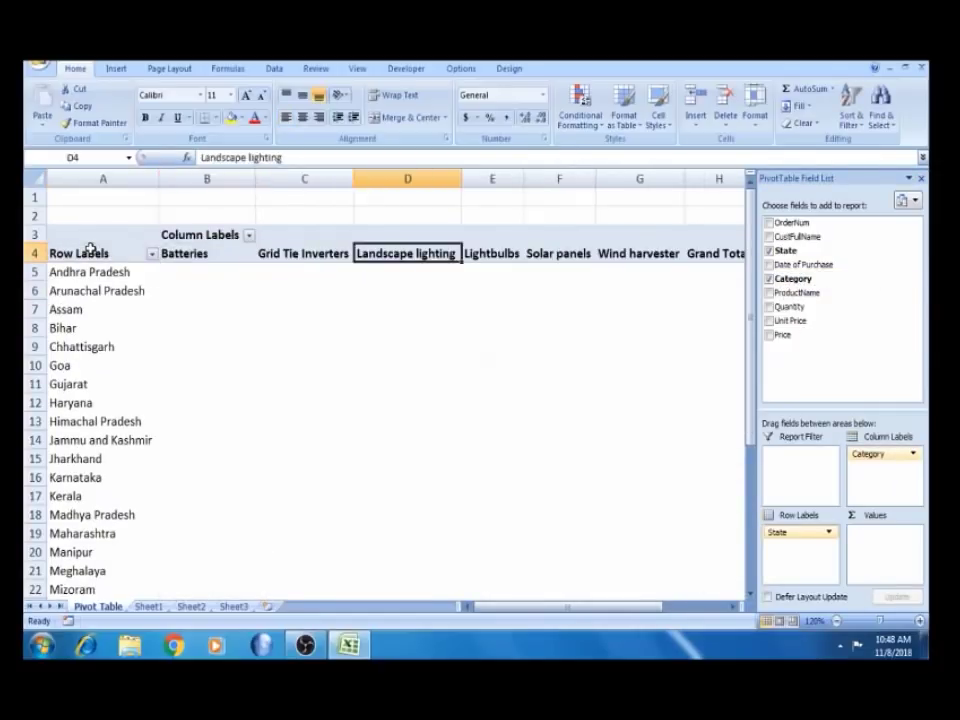
{"action": "key", "text": "Left"}
{"action": "key", "text": "Left"}
{"action": "key", "text": "Left"}
{"action": "key", "text": "Left"}
{"action": "key", "text": "Left"}
{"action": "key", "text": "Left"}
{"action": "key", "text": "Left"}
{"action": "key", "text": "Left"}
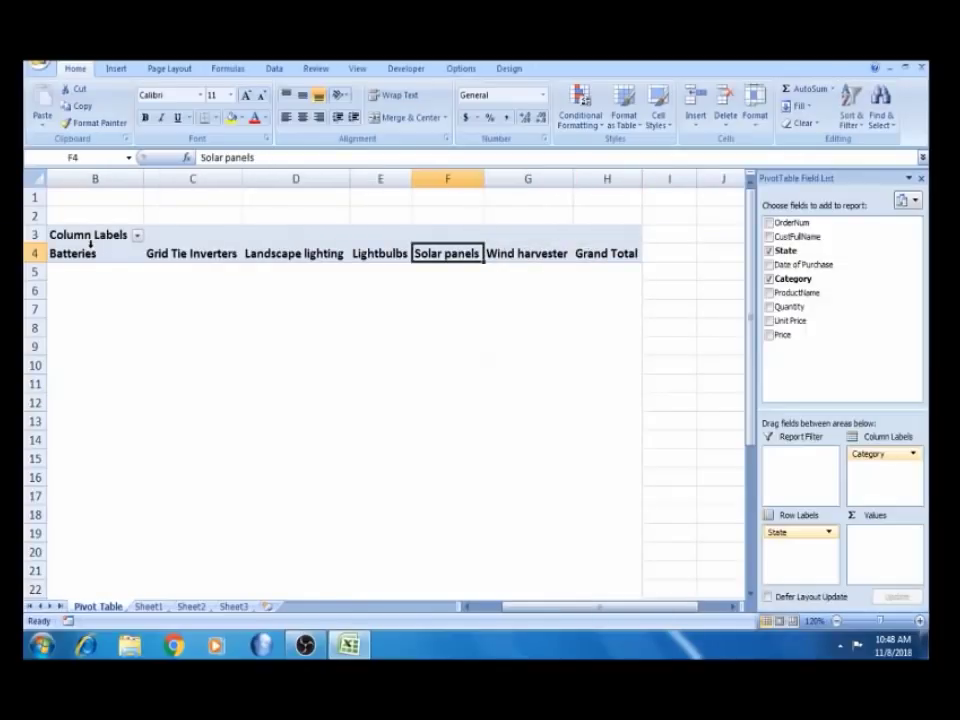
Examine how the Andhra Pradesh row and the Batteries column meet in the PivotTable.
{"action": "key", "text": "Down"}
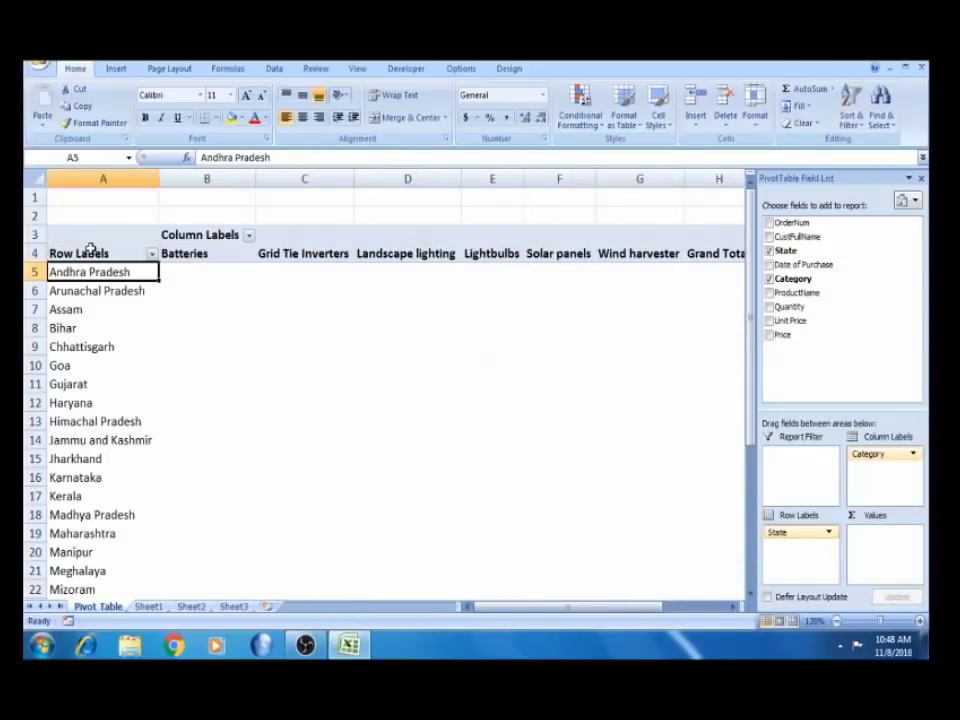
{"action": "key", "text": "Right"}
{"action": "key", "text": "Up"}
{"action": "key", "text": "Left"}
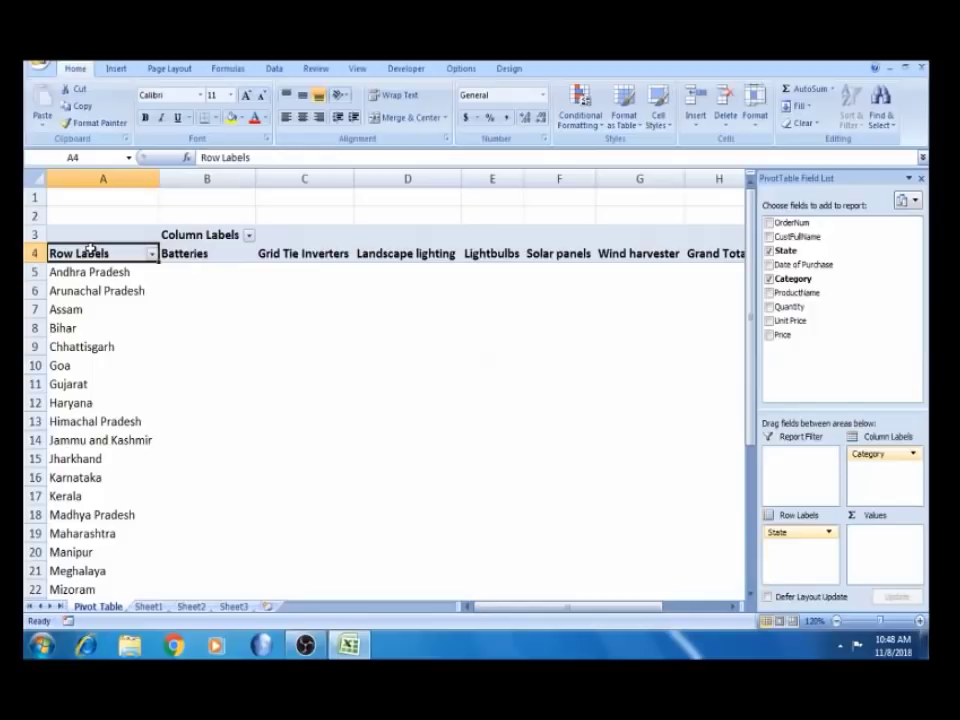
{"action": "key", "text": "Down"}
{"action": "key", "text": "Right"}
{"action": "key", "text": "Up"}
{"action": "key", "text": "Down"}
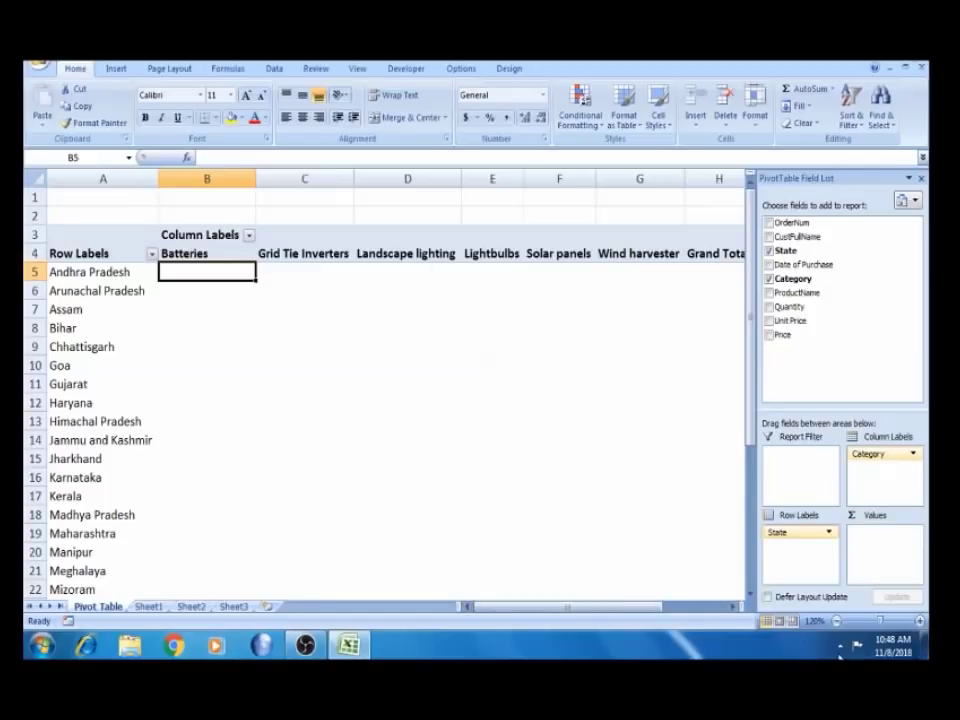
Zoom the worksheet to 140% and inspect the empty value cells between the state rows and category columns.
{"action": "left_click", "coordinate": [920, 621]}
{"action": "left_click", "coordinate": [920, 621]}
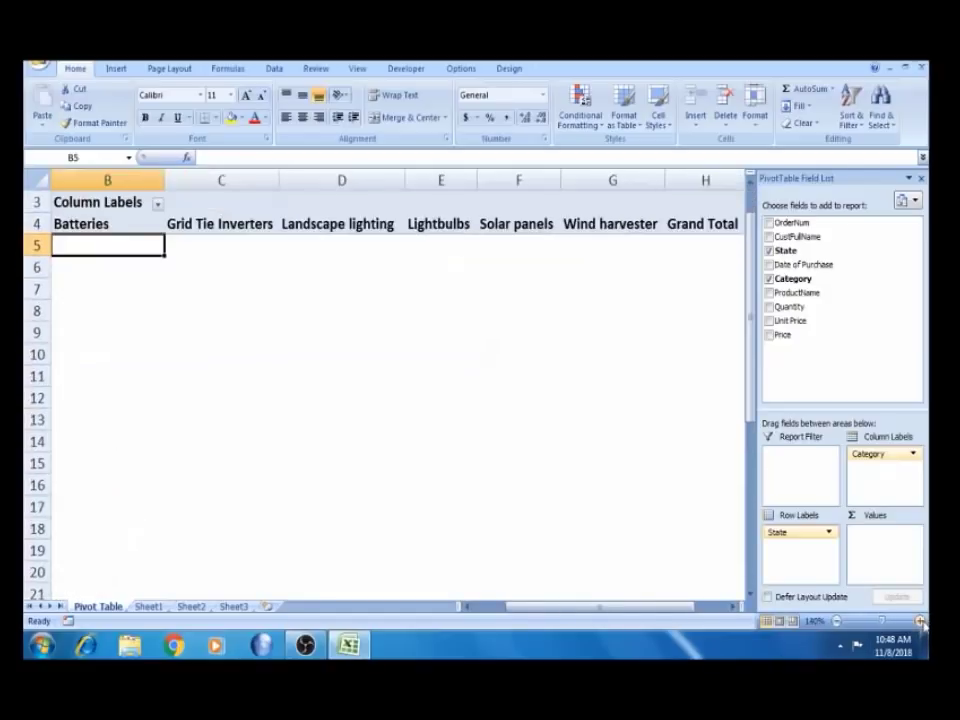
{"action": "left_click", "coordinate": [444, 391]}
{"action": "key", "text": "Home"}
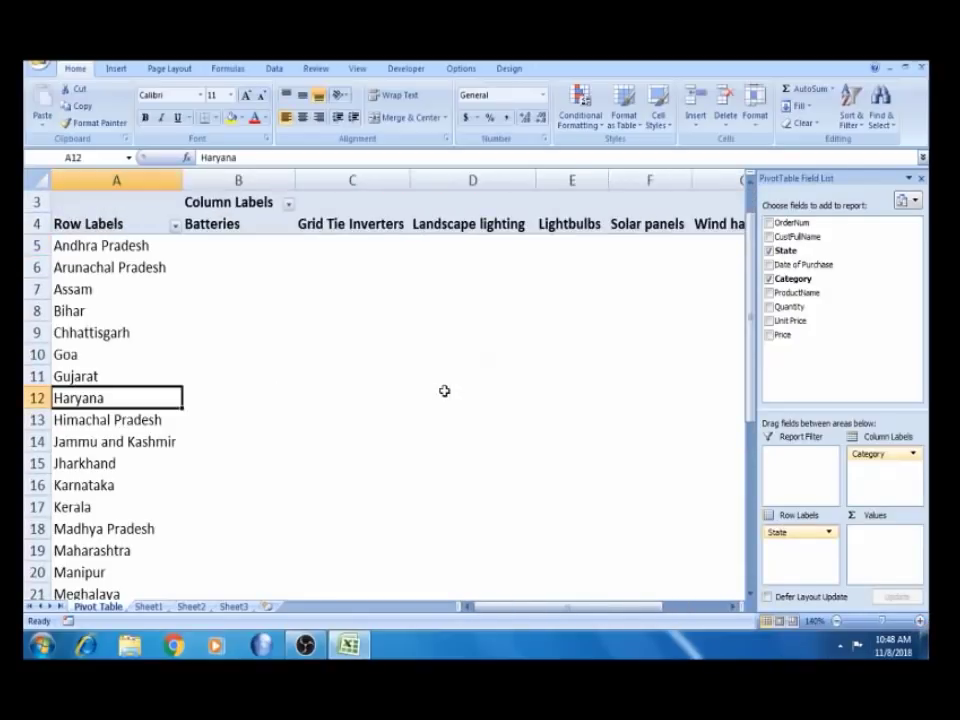
{"action": "key", "text": "Up"}
{"action": "key", "text": "Up"}
{"action": "key", "text": "Up"}
{"action": "key", "text": "Up"}
{"action": "key", "text": "Up"}
{"action": "key", "text": "Up"}
{"action": "key", "text": "Up"}
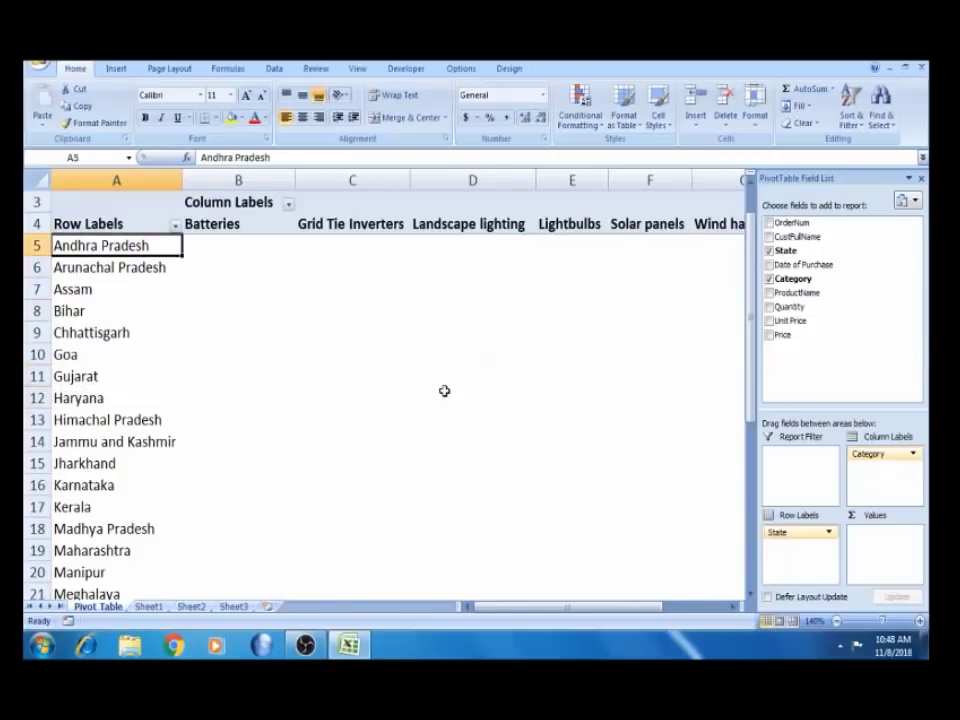
{"action": "key", "text": "Right"}
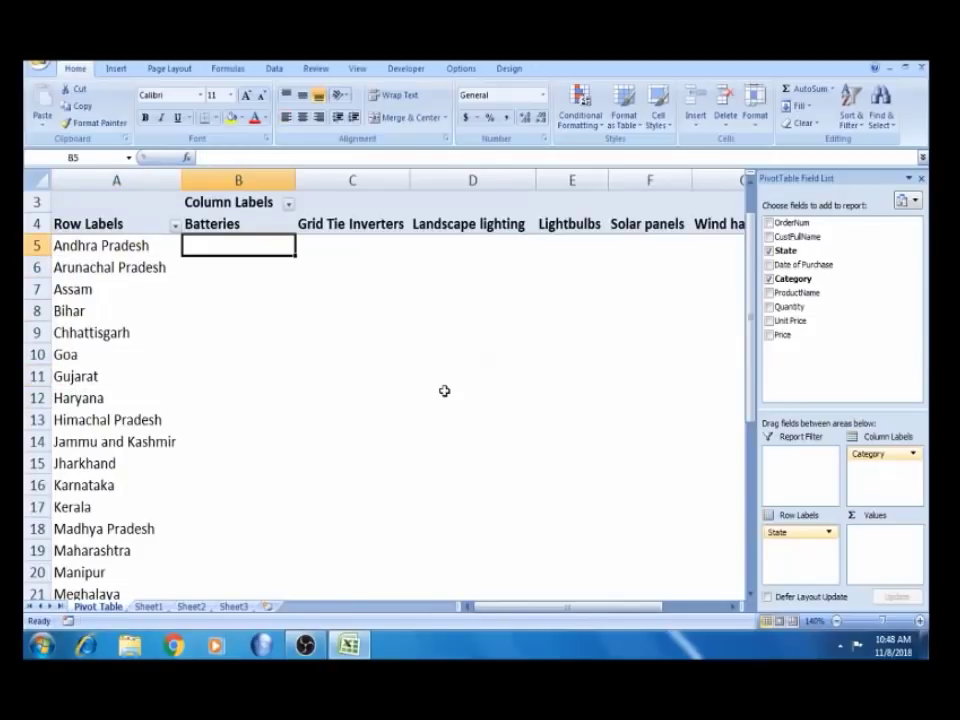
{"action": "left_click", "coordinate": [343, 250]}
{"action": "left_click", "coordinate": [358, 302]}
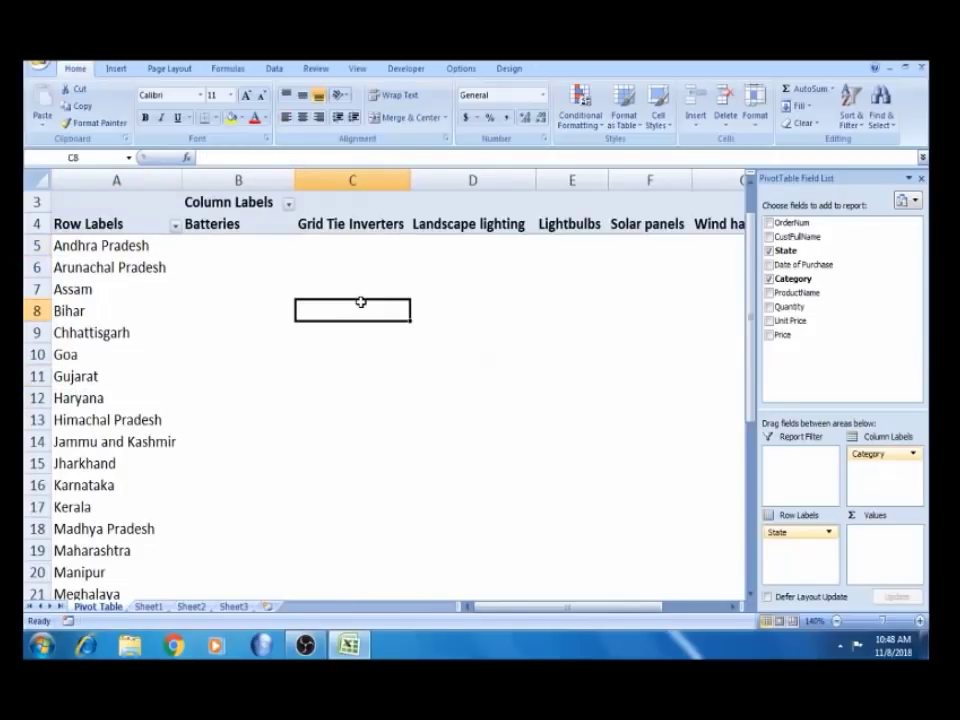
Add the Quantity field to the Values area of the PivotTable as Sum of Quantity.
{"action": "left_click", "coordinate": [797, 308]}
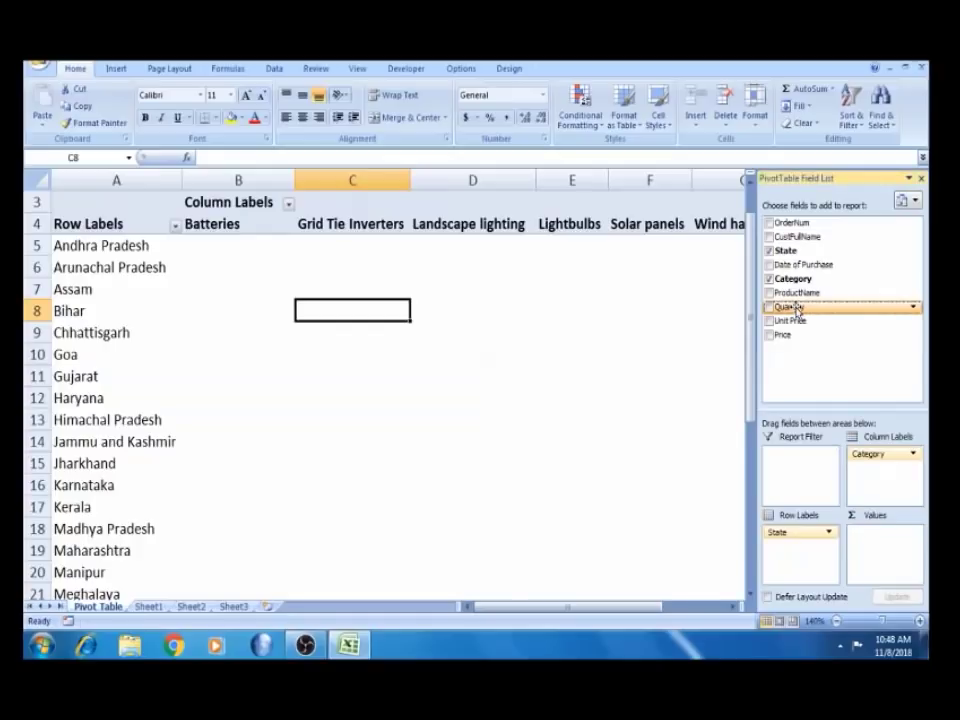
{"action": "left_click", "coordinate": [167, 305]}
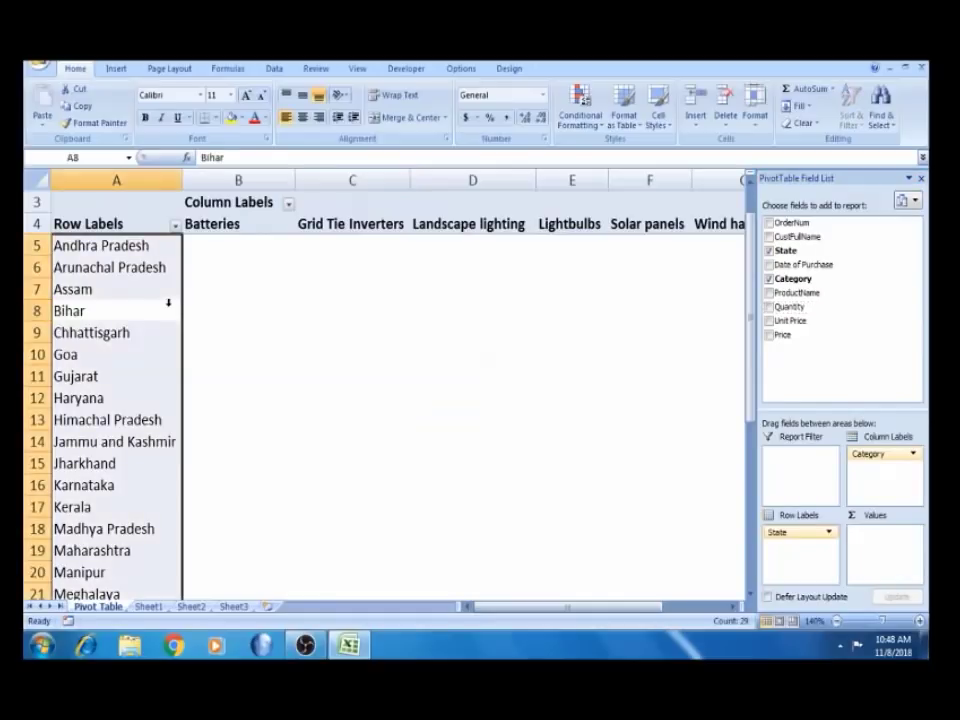
{"action": "left_click", "coordinate": [367, 228]}
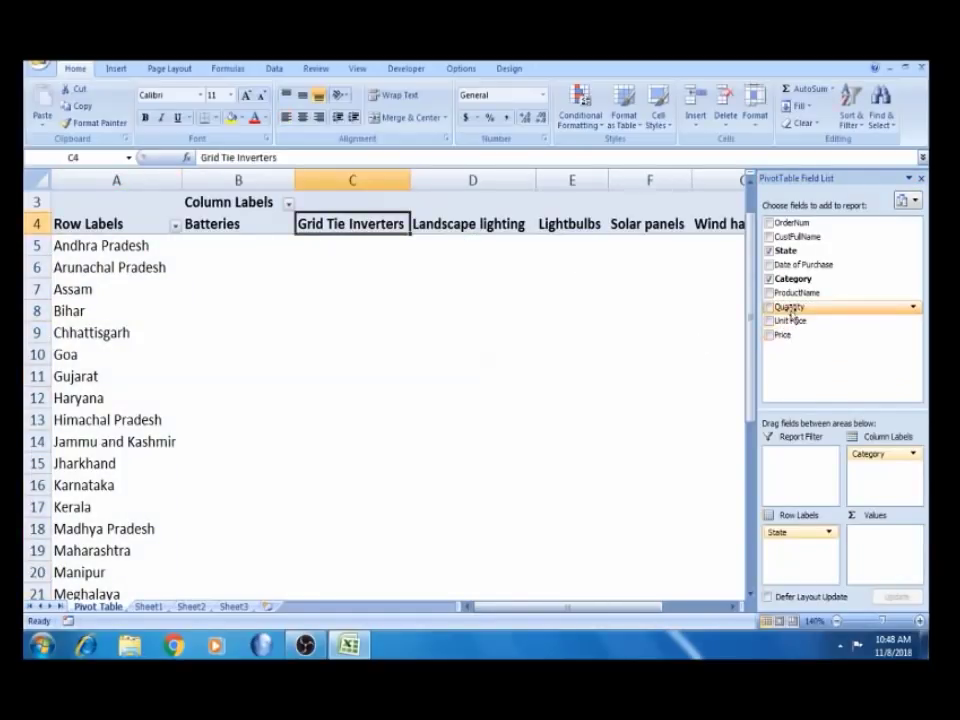
{"action": "left_click_drag", "start_coordinate": [791, 310], "coordinate": [877, 558]}
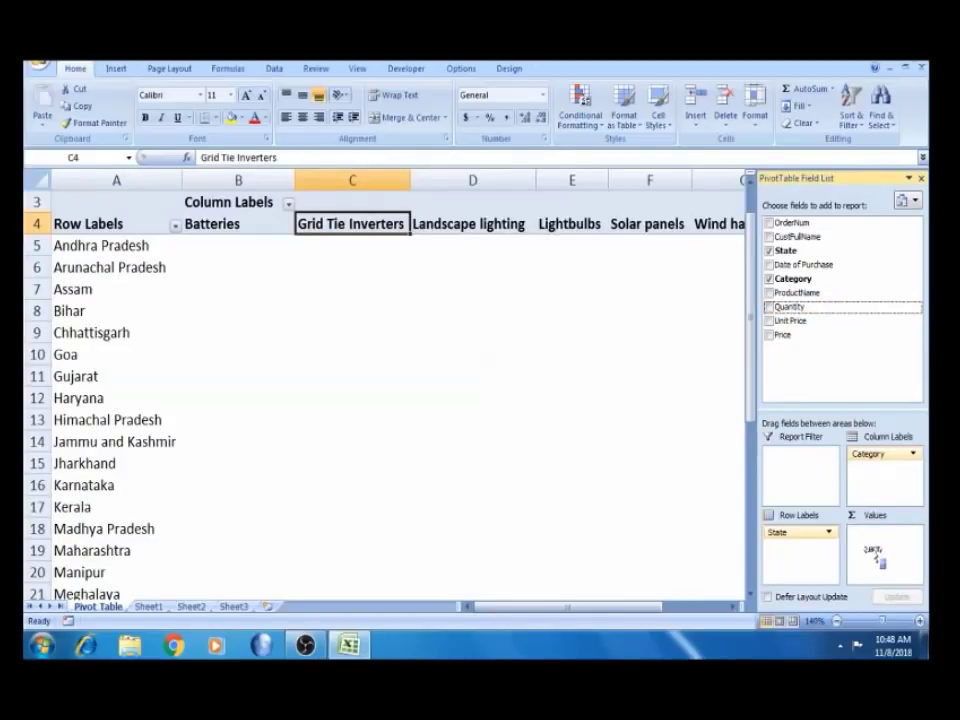
{"action": "left_click_drag", "start_coordinate": [875, 557], "coordinate": [881, 556]}
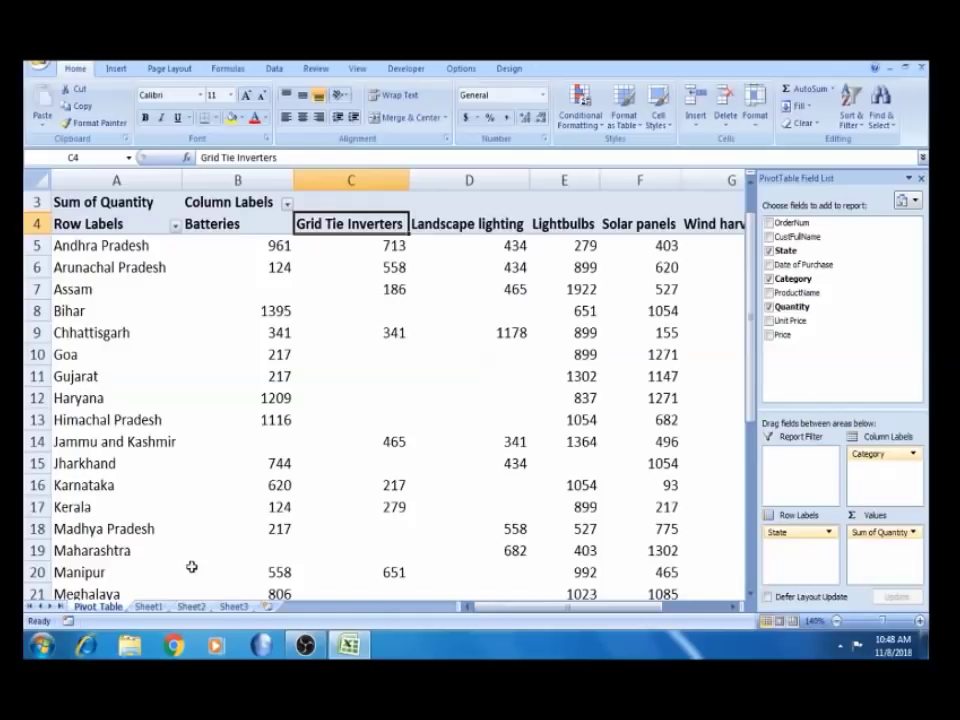
Turn on filtering for the header row of the order table on Sheet1.
{"action": "left_click", "coordinate": [150, 607]}
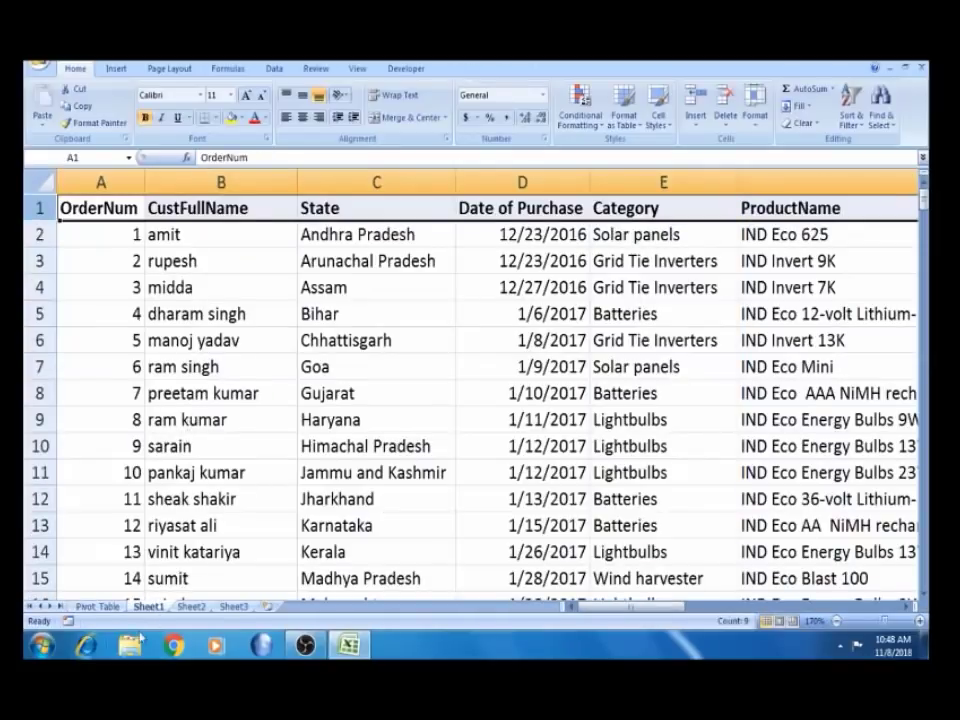
{"action": "left_click", "coordinate": [100, 607]}
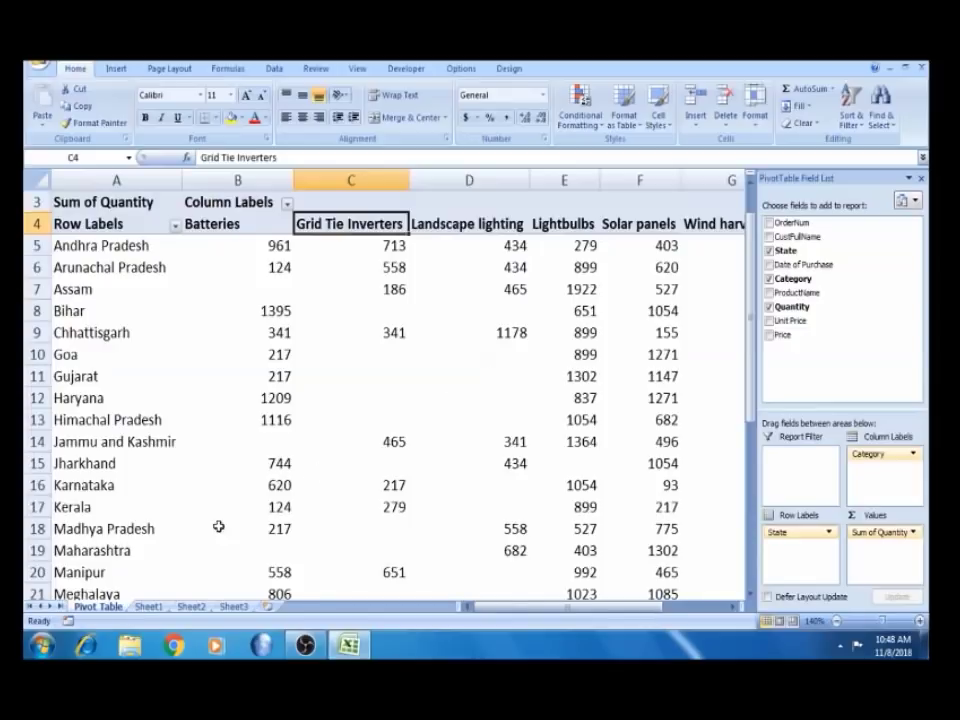
{"action": "left_click", "coordinate": [150, 607]}
{"action": "left_click", "coordinate": [218, 366]}
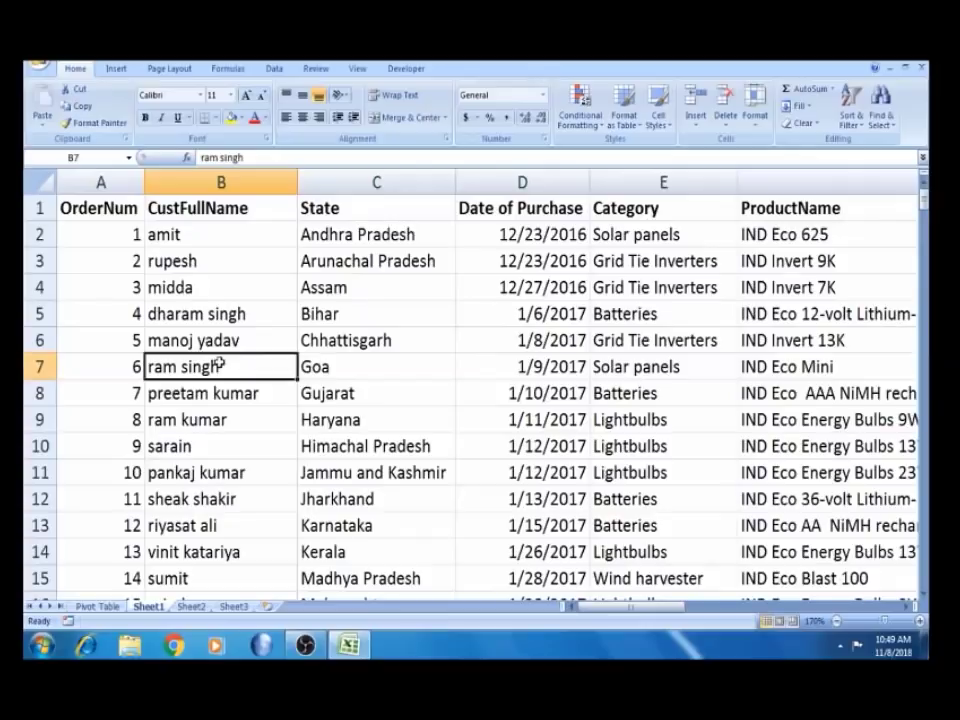
{"action": "left_click", "coordinate": [360, 207]}
{"action": "key", "text": "shift+space"}
{"action": "key", "text": "ctrl+shift+l"}
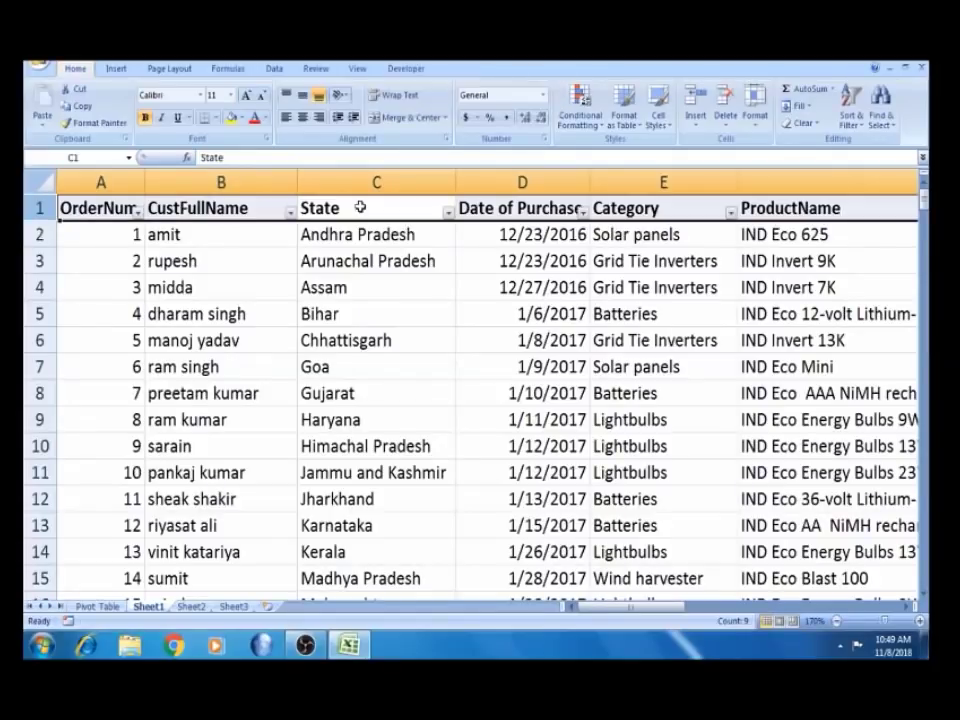
Filter the order table's State column to Andhra Pradesh only.
{"action": "left_click", "coordinate": [407, 236]}
{"action": "left_click", "coordinate": [448, 211]}
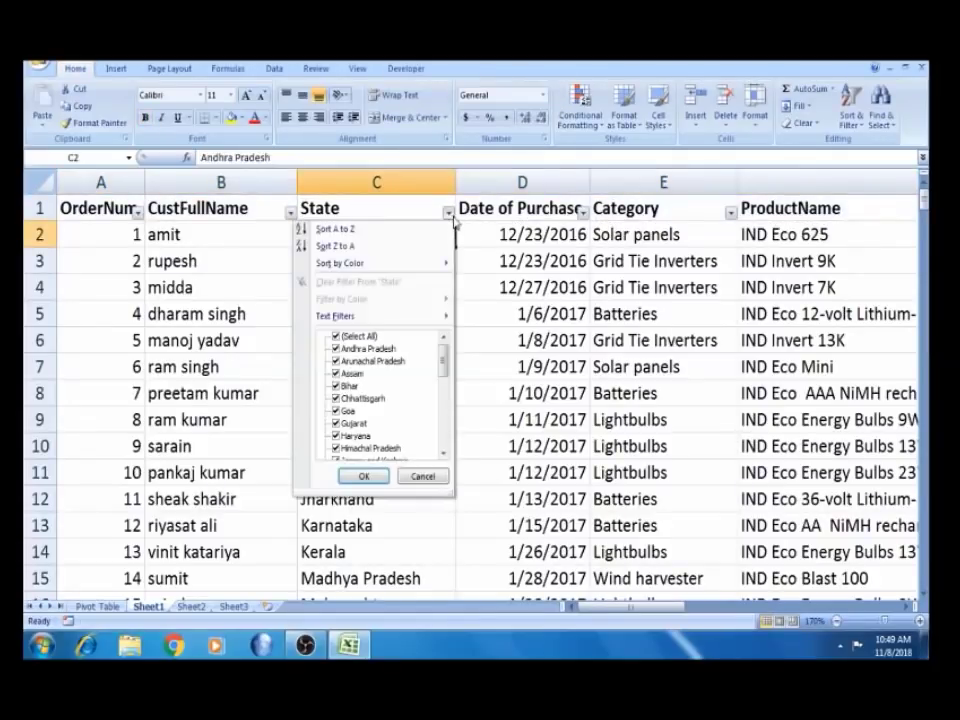
{"action": "left_click", "coordinate": [336, 336]}
{"action": "left_click", "coordinate": [336, 348]}
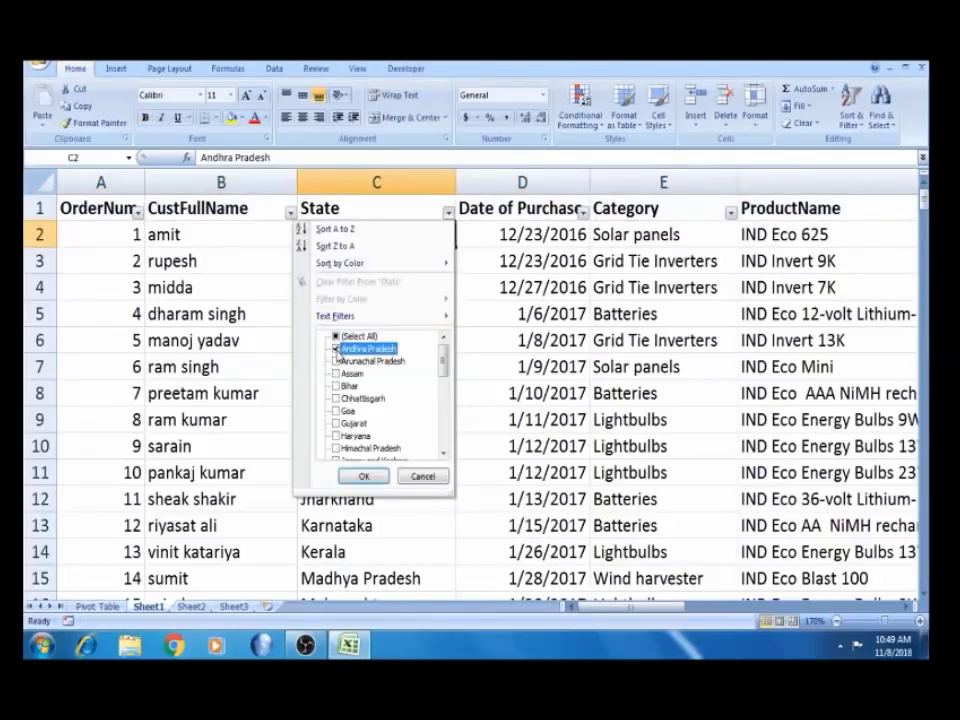
{"action": "left_click", "coordinate": [362, 474]}
Filter the order table's Category column to Lightbulbs only.
{"action": "left_click", "coordinate": [663, 240]}
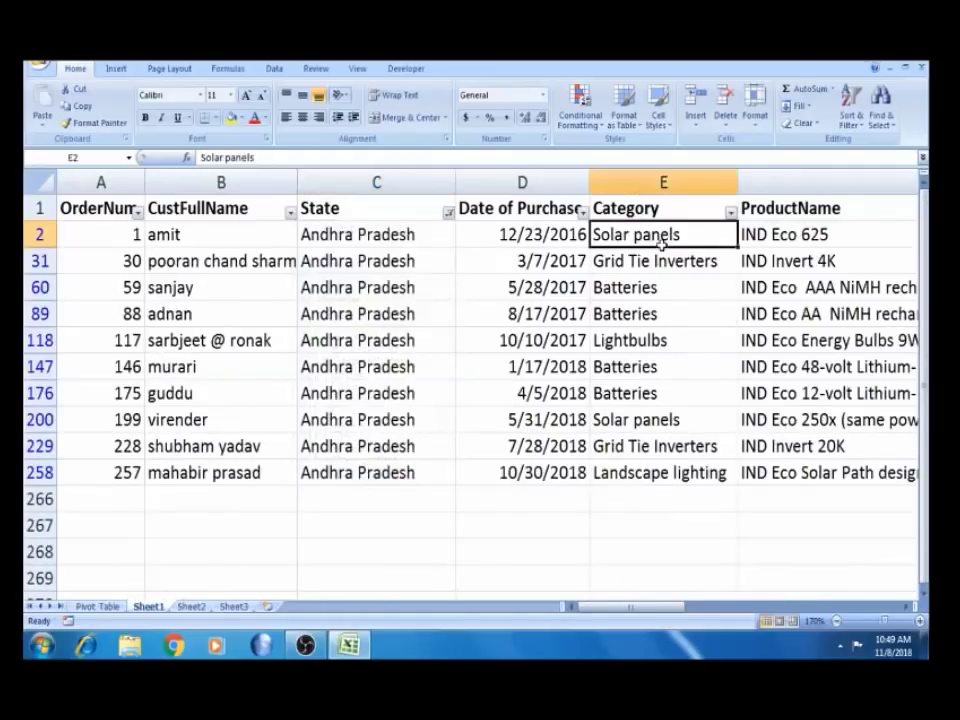
{"action": "left_click", "coordinate": [731, 212]}
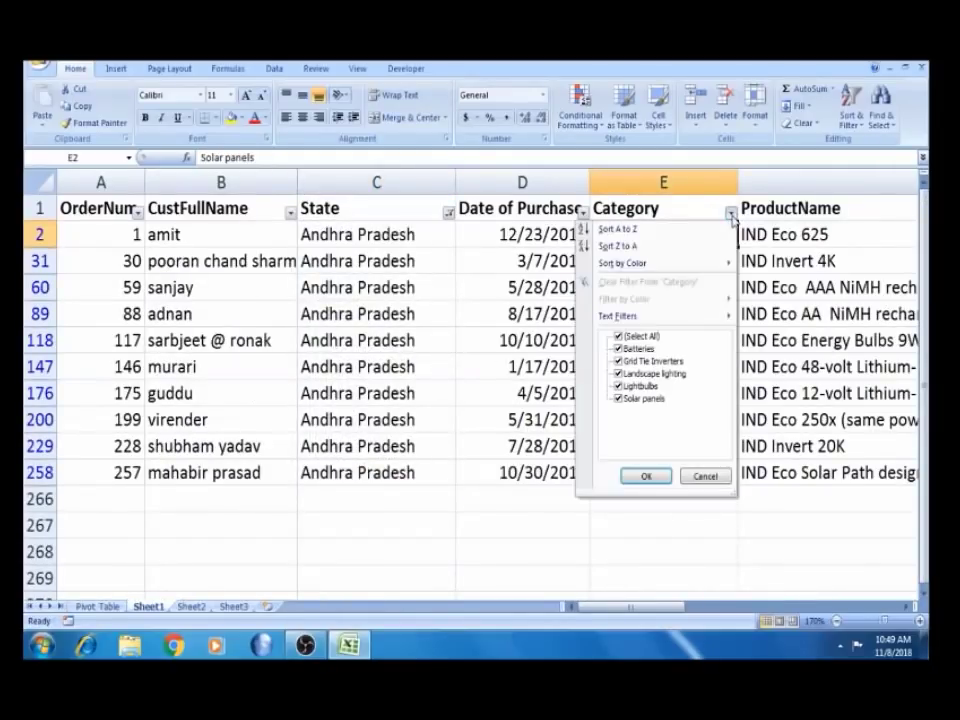
{"action": "left_click", "coordinate": [620, 337]}
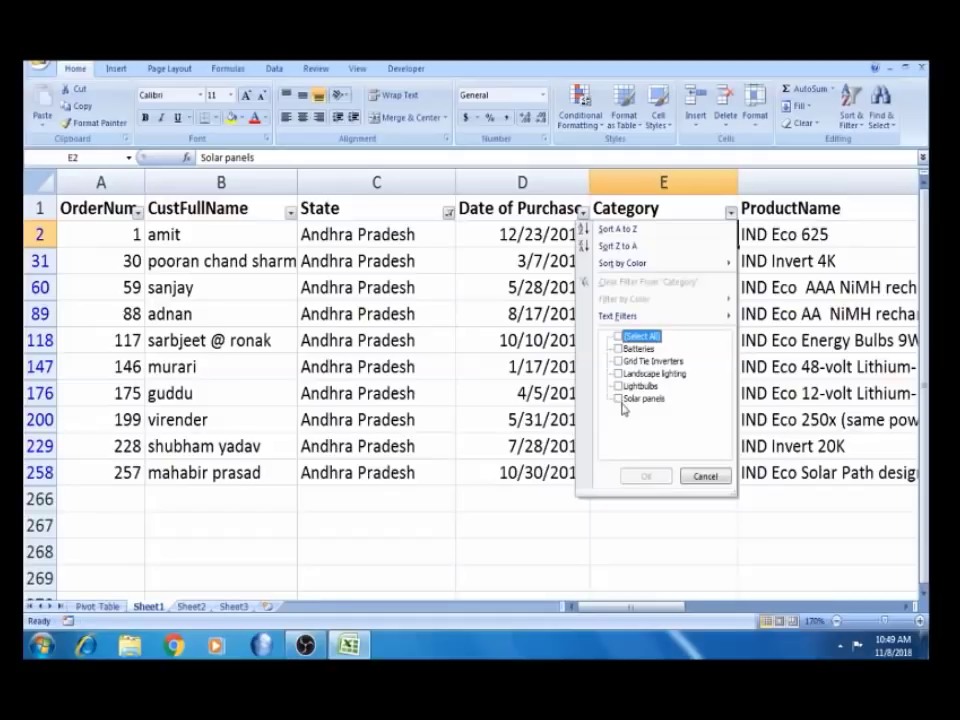
{"action": "left_click", "coordinate": [619, 386]}
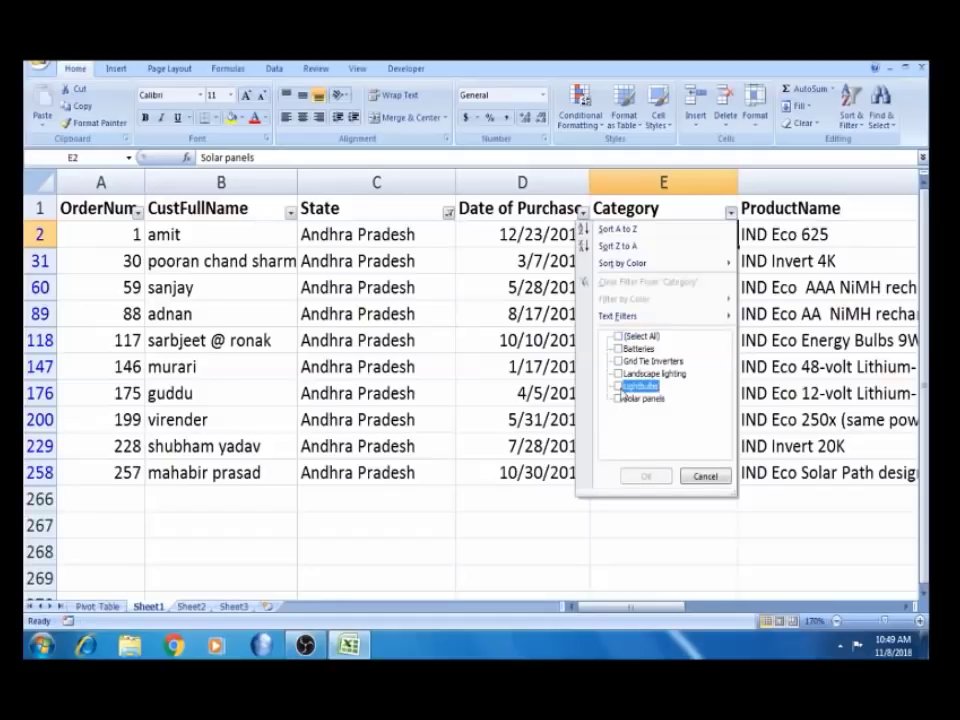
{"action": "left_click", "coordinate": [647, 477]}
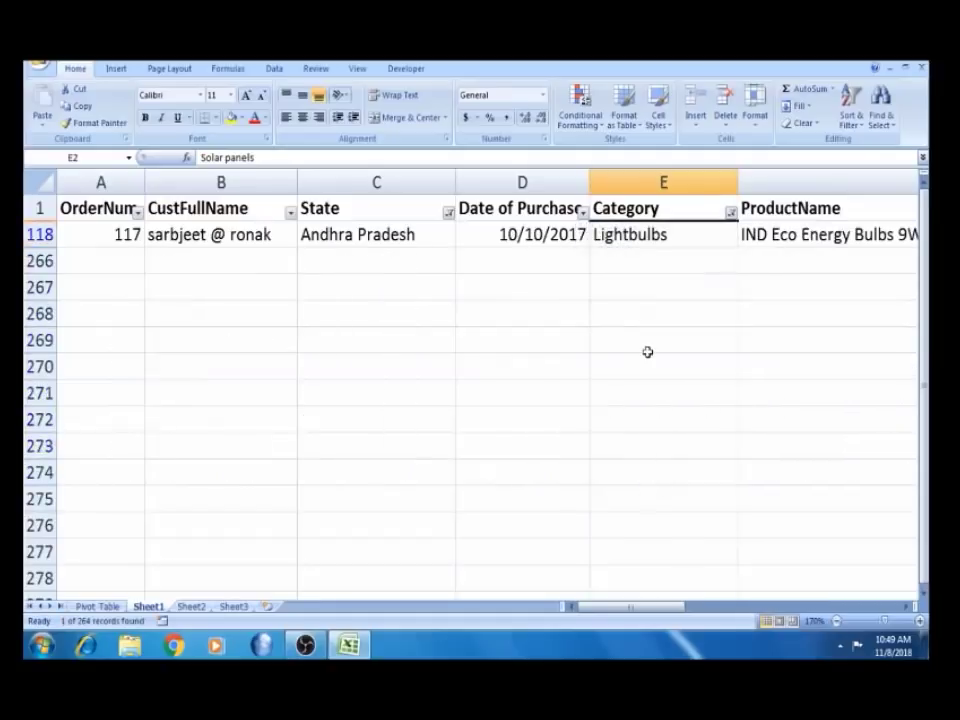
Check the filtered order's Quantity, Unit Price and Price, and return to the Pivot Table sheet to compare the quantity.
{"action": "left_click", "coordinate": [635, 234]}
{"action": "key", "text": "Right"}
{"action": "key", "text": "Right"}
{"action": "key", "text": "Right"}
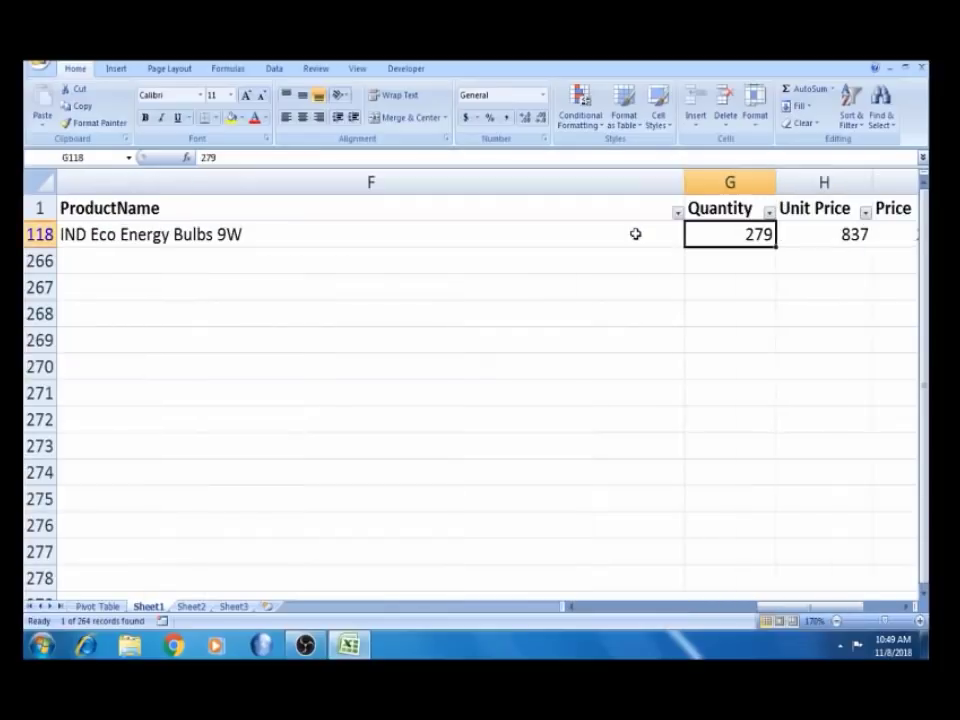
{"action": "key", "text": "Right"}
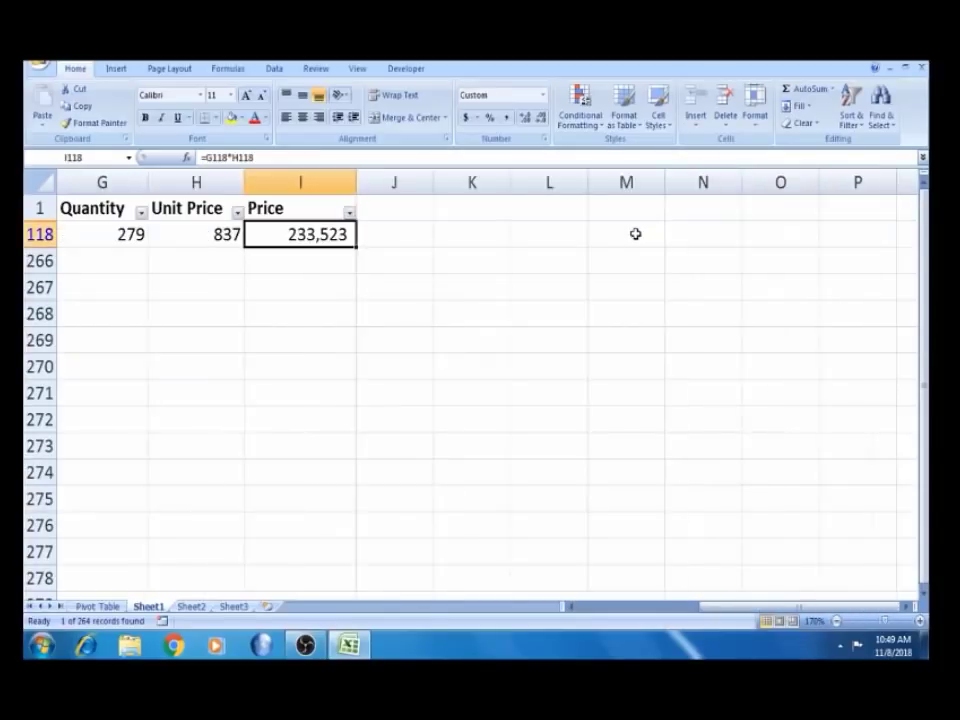
{"action": "key", "text": "Left"}
{"action": "key", "text": "Left"}
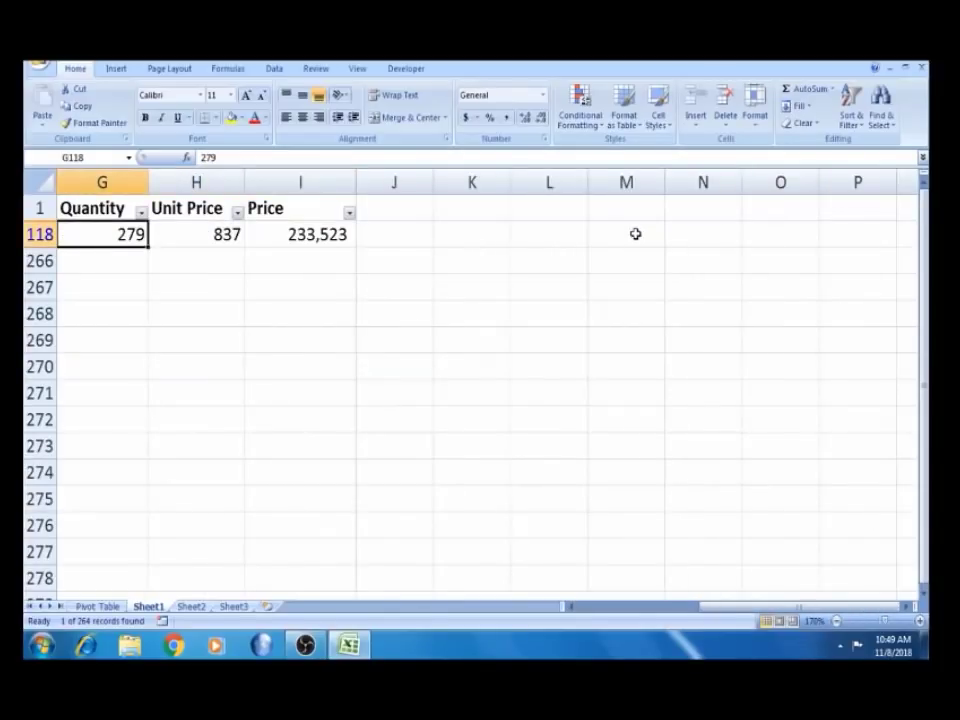
{"action": "key", "text": "Right"}
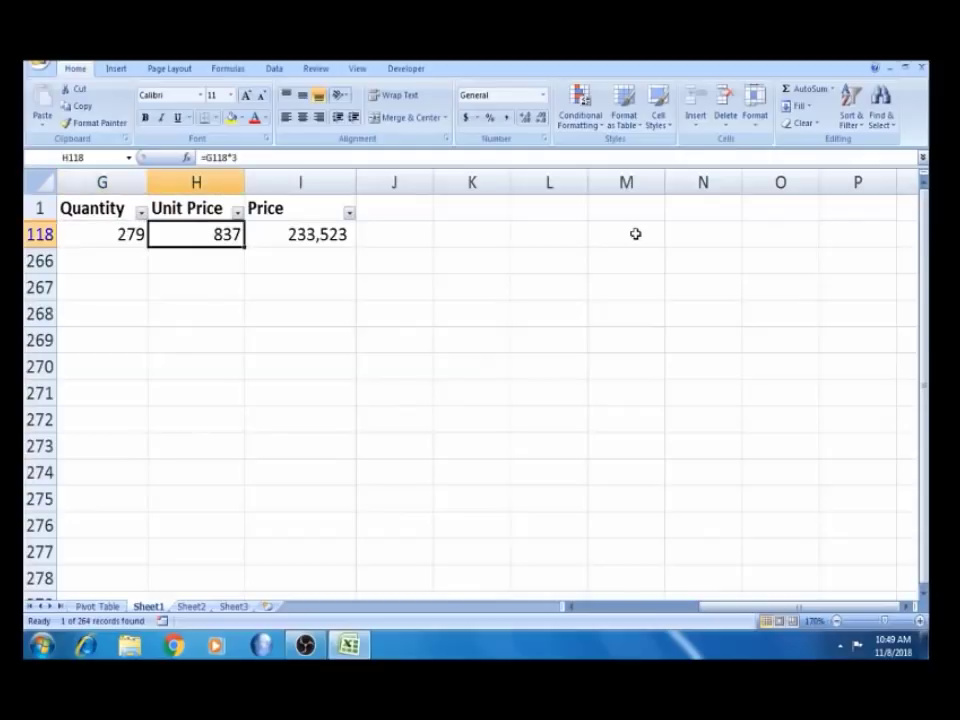
{"action": "left_click", "coordinate": [111, 607]}
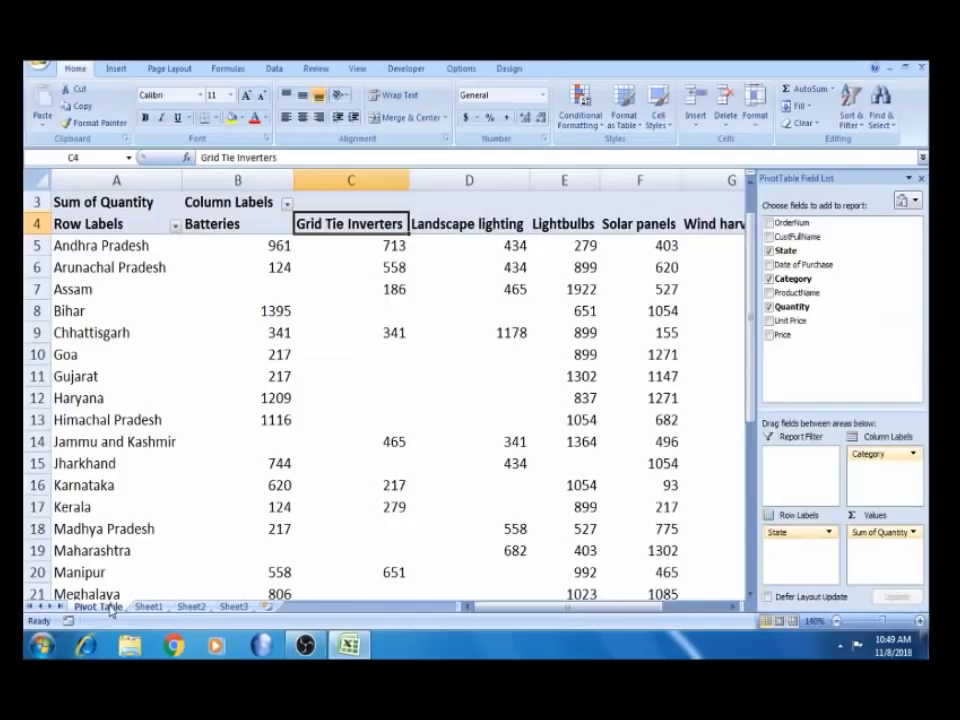
{"action": "left_click", "coordinate": [221, 390]}
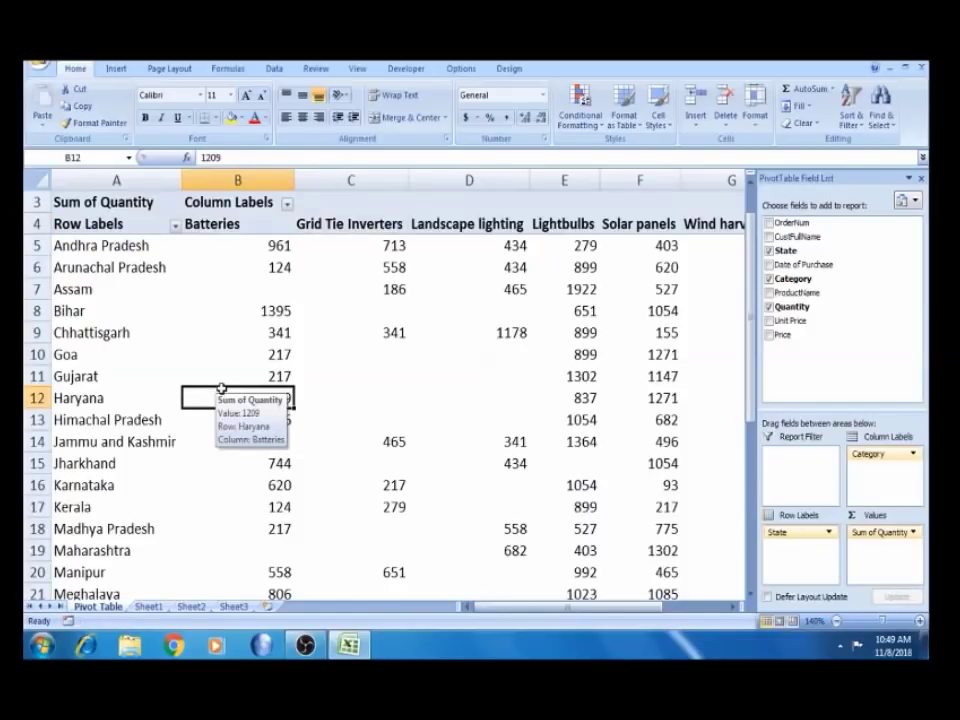
Examine the pivot report's quantities for Lightbulbs and Batteries in Andhra Pradesh and for Lightbulbs in Haryana.
{"action": "left_click", "coordinate": [135, 247]}
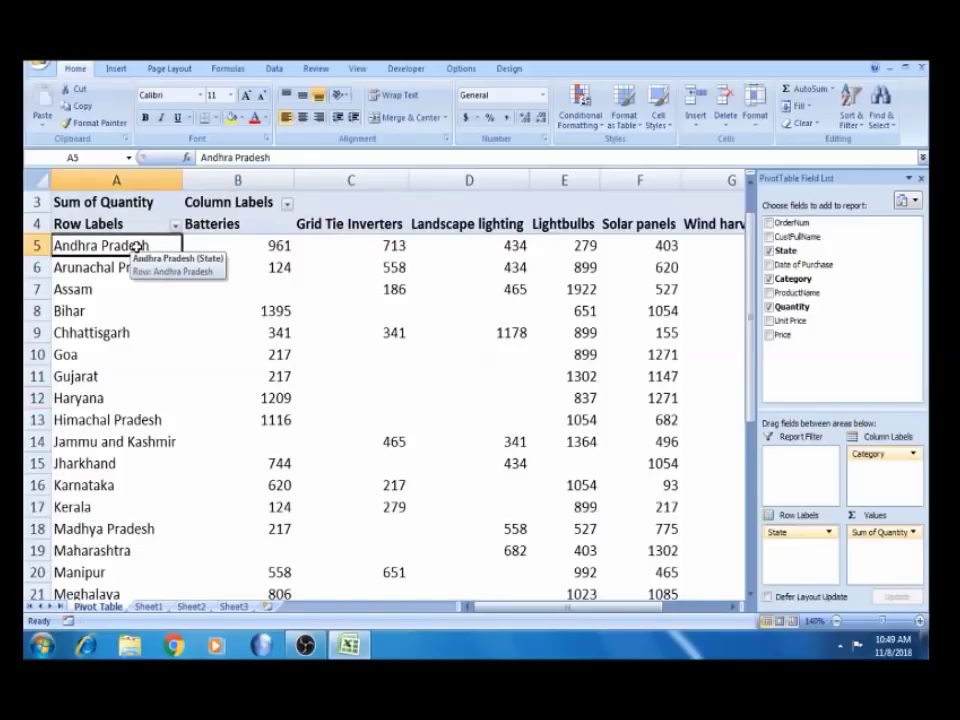
{"action": "left_click", "coordinate": [580, 223]}
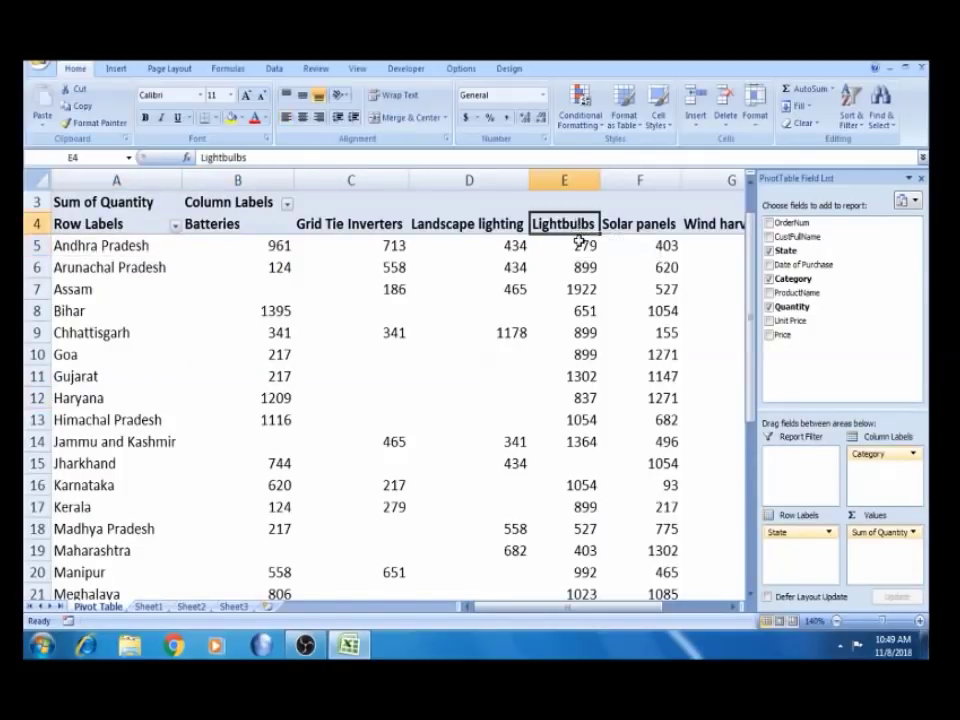
{"action": "left_click", "coordinate": [565, 249]}
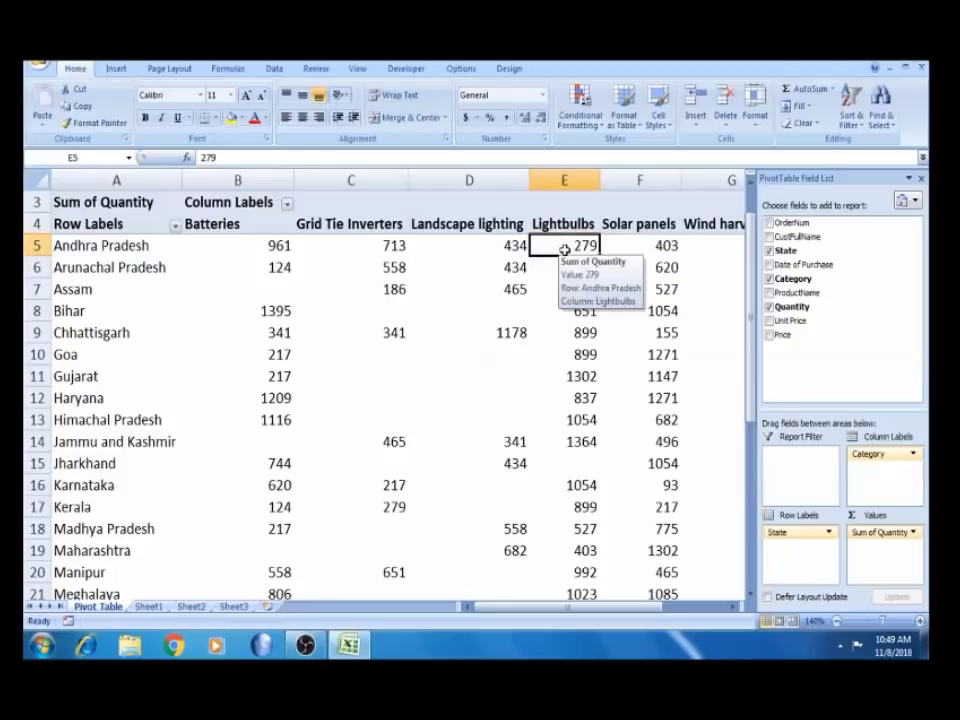
{"action": "left_click", "coordinate": [242, 223]}
{"action": "left_click", "coordinate": [245, 254]}
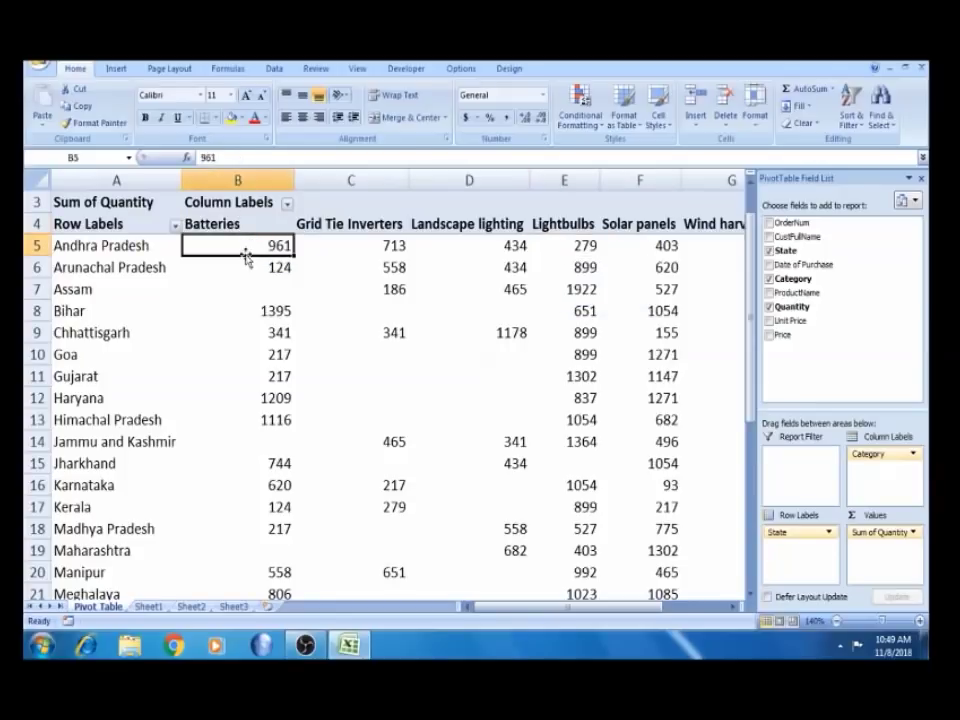
{"action": "left_click", "coordinate": [158, 398]}
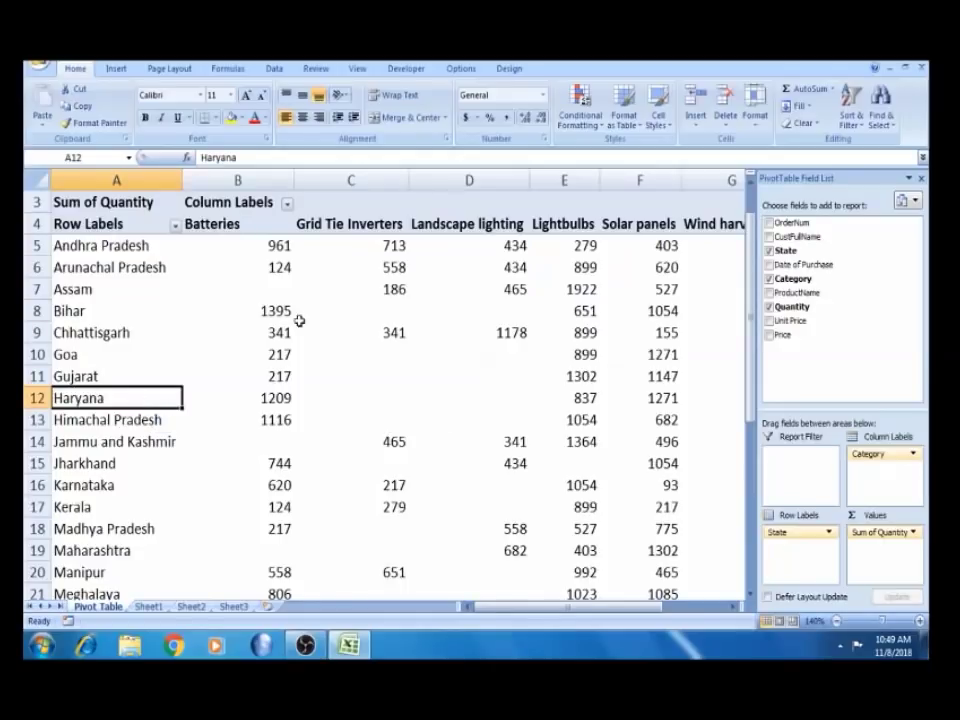
{"action": "left_click", "coordinate": [562, 223]}
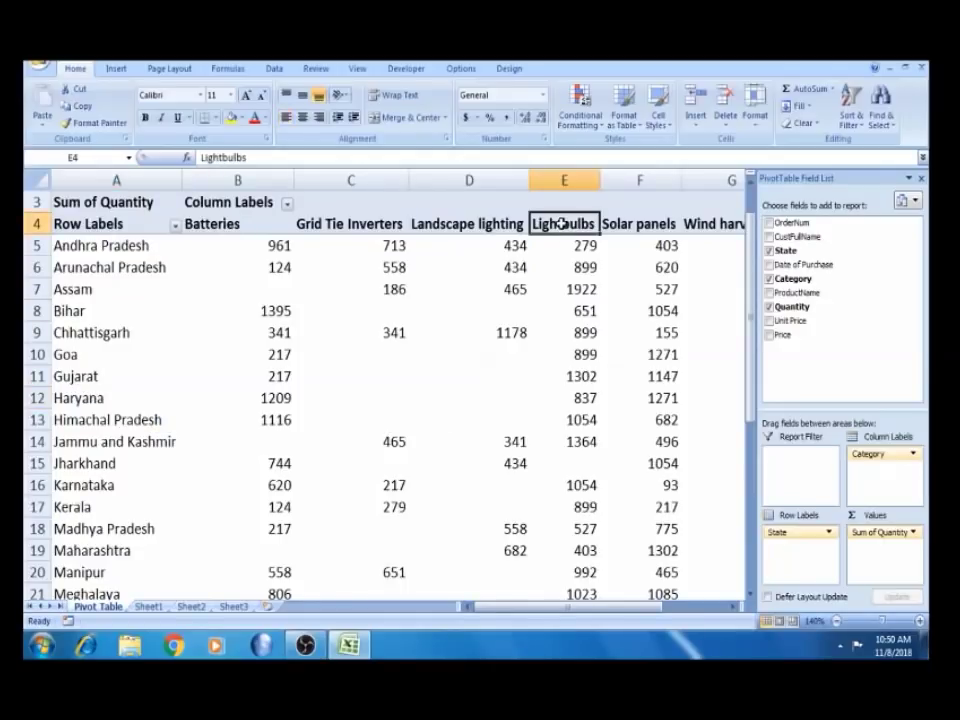
{"action": "left_click", "coordinate": [588, 398]}
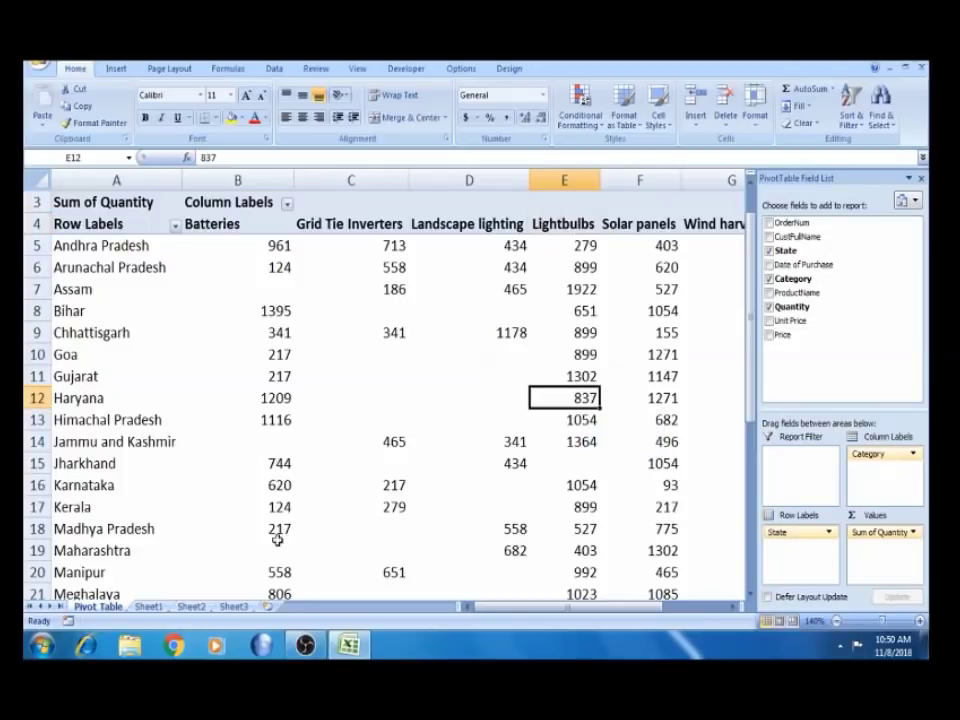
{"action": "left_click", "coordinate": [585, 247]}
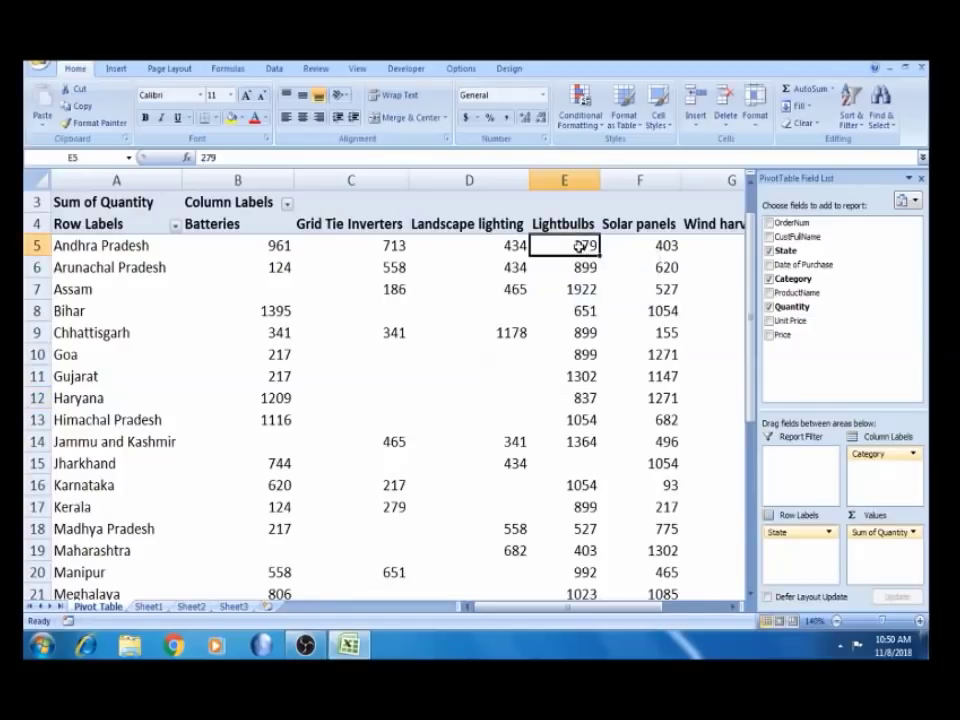
Check the filtered order's Quantity on Sheet1 against the pivot report, and return to the Pivot Table sheet.
{"action": "left_click", "coordinate": [145, 607]}
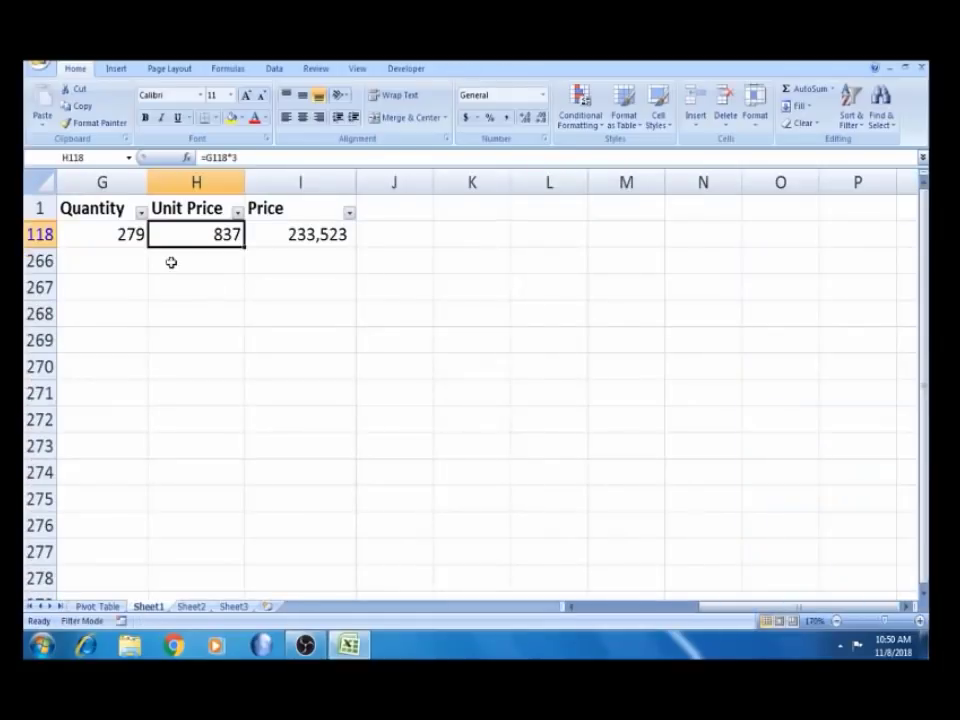
{"action": "left_click", "coordinate": [124, 234]}
{"action": "key", "text": "Left"}
{"action": "key", "text": "Right"}
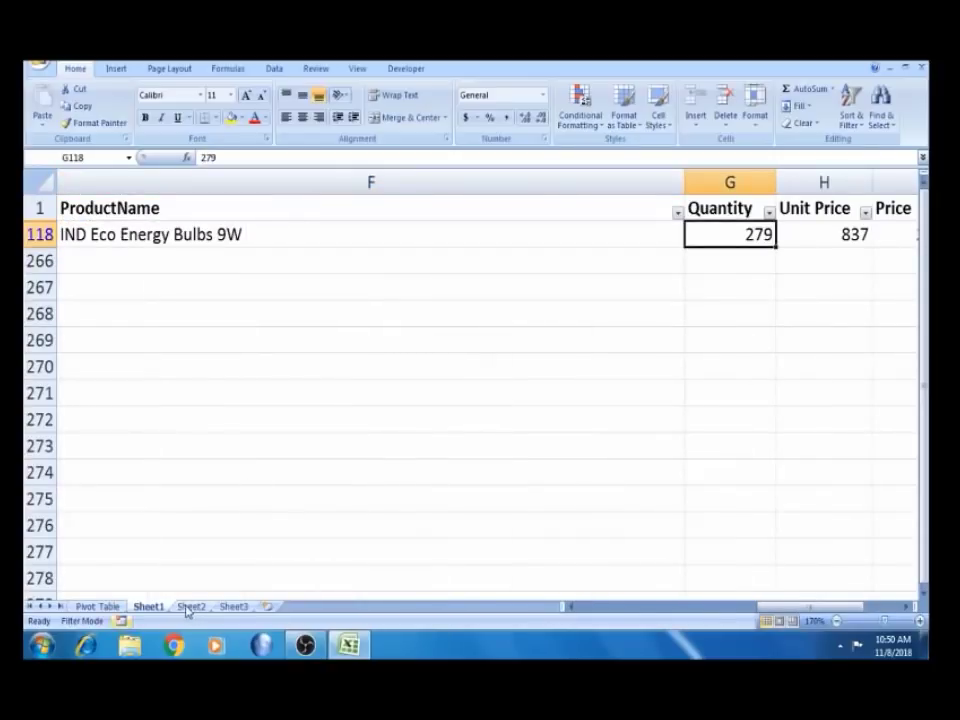
{"action": "left_click", "coordinate": [97, 606]}
{"action": "left_click", "coordinate": [399, 370]}
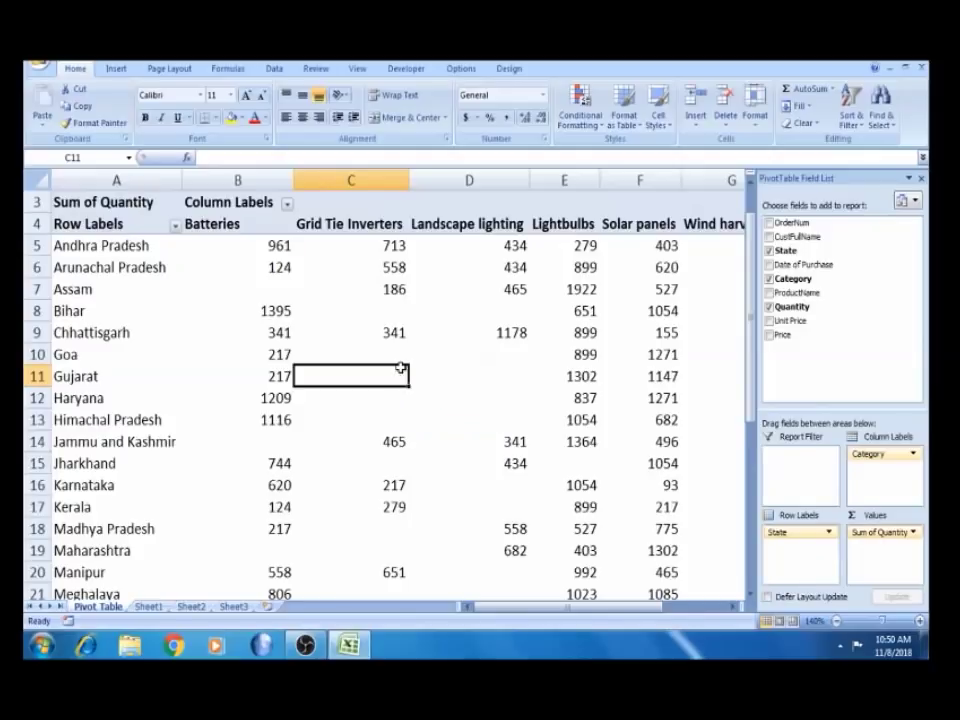
Remove State from the PivotTable's row labels and move Category from the column labels to the row labels.
{"action": "left_click", "coordinate": [452, 354]}
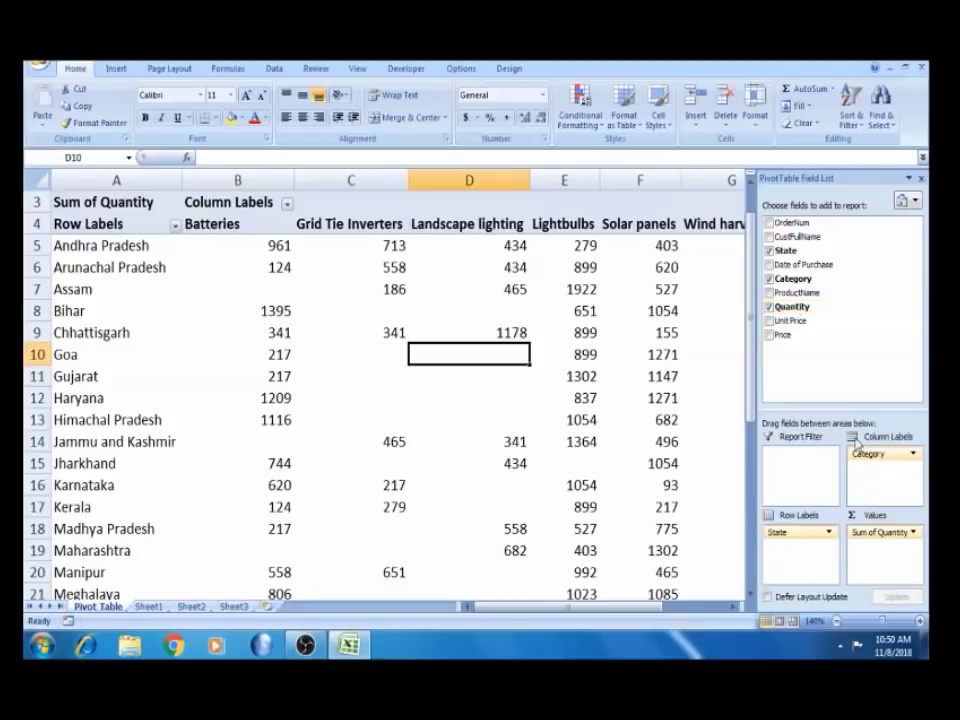
{"action": "left_click_drag", "start_coordinate": [787, 540], "coordinate": [795, 290]}
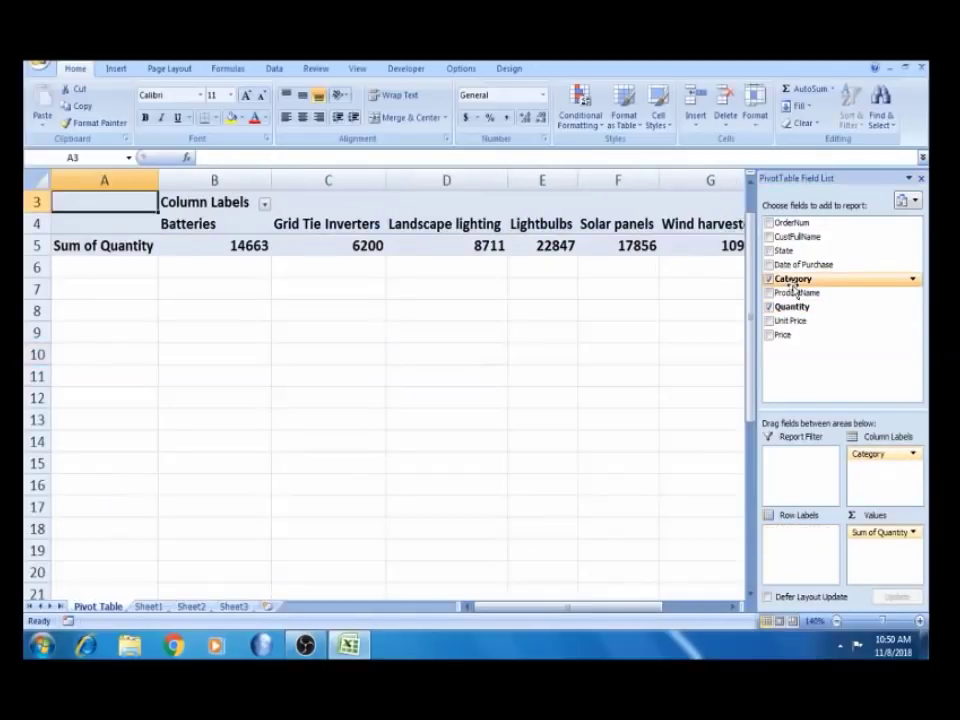
{"action": "left_click_drag", "start_coordinate": [880, 454], "coordinate": [790, 560]}
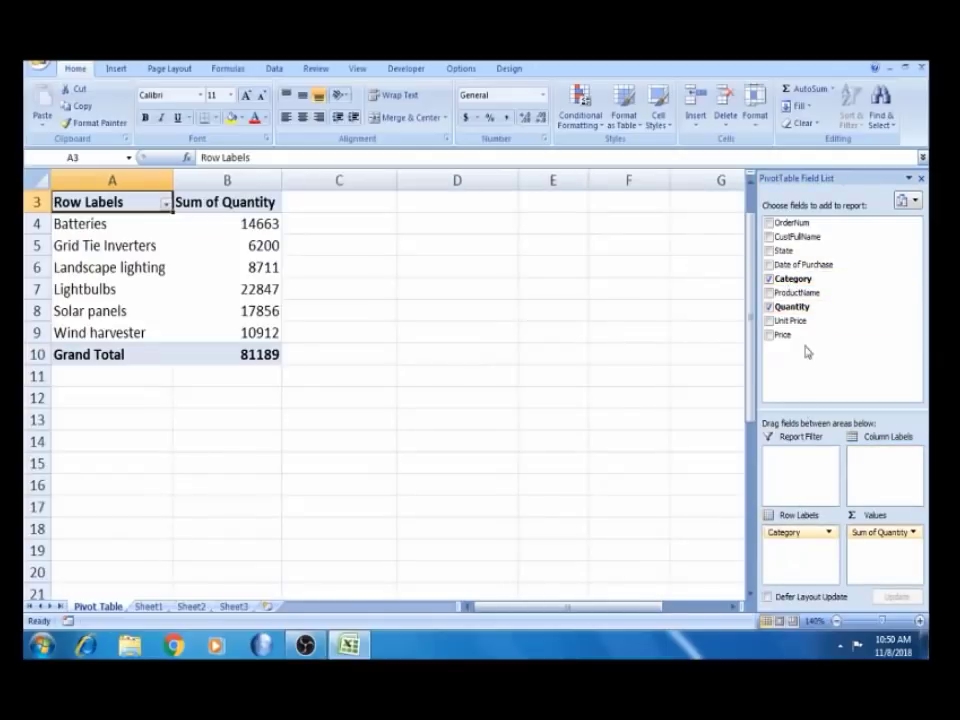
Examine the category rows and their summed quantities, including Batteries and Grid Tie Inverters.
{"action": "left_click", "coordinate": [116, 254]}
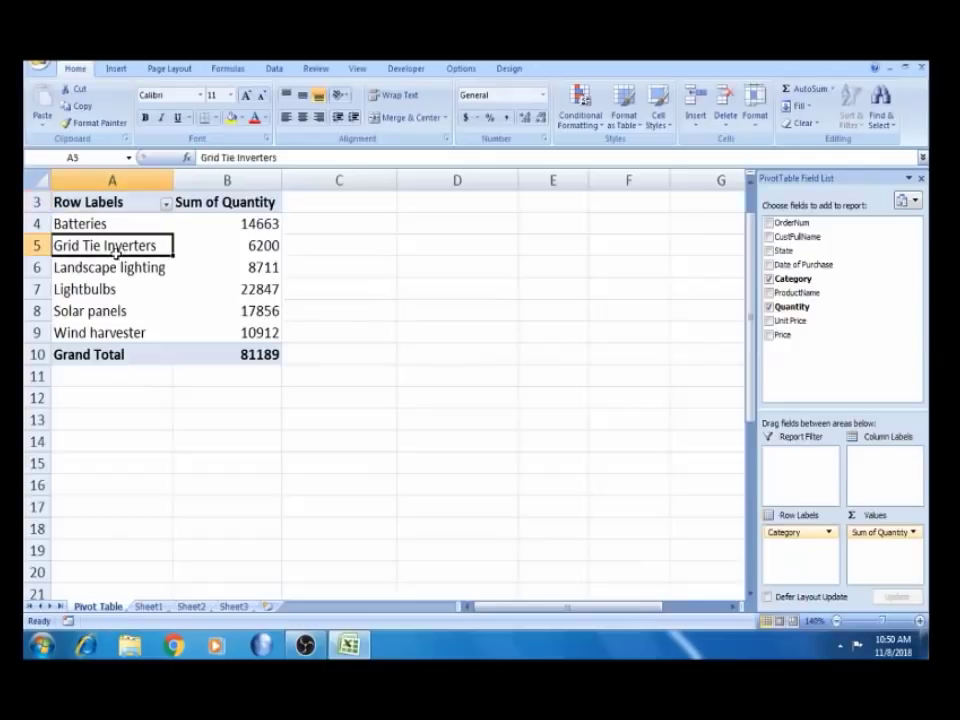
{"action": "left_click", "coordinate": [219, 249]}
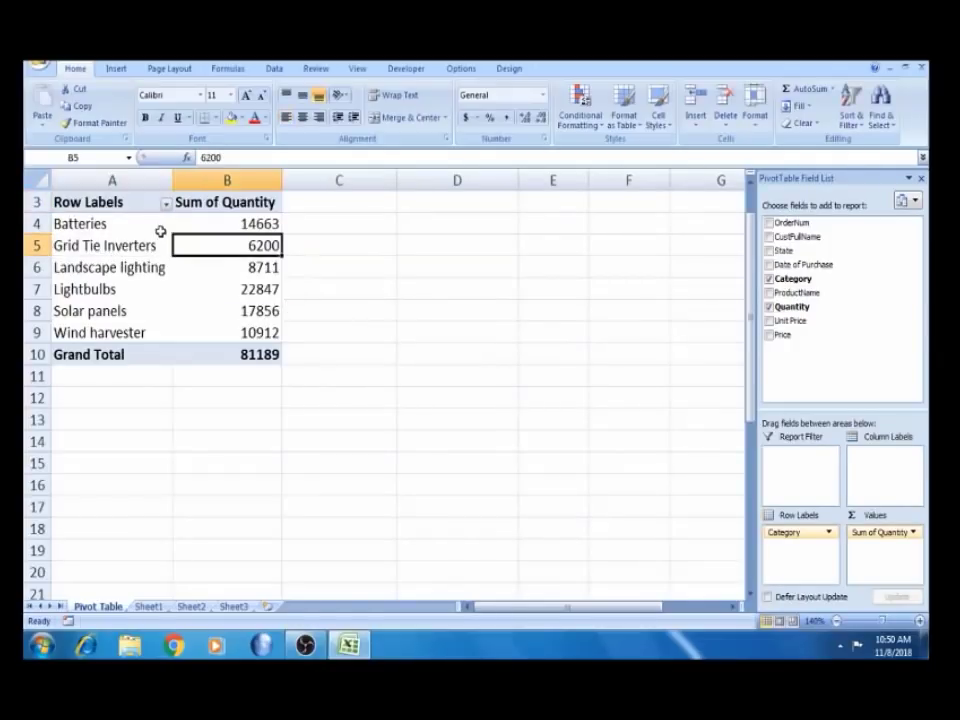
{"action": "left_click", "coordinate": [156, 223]}
{"action": "left_click", "coordinate": [257, 215]}
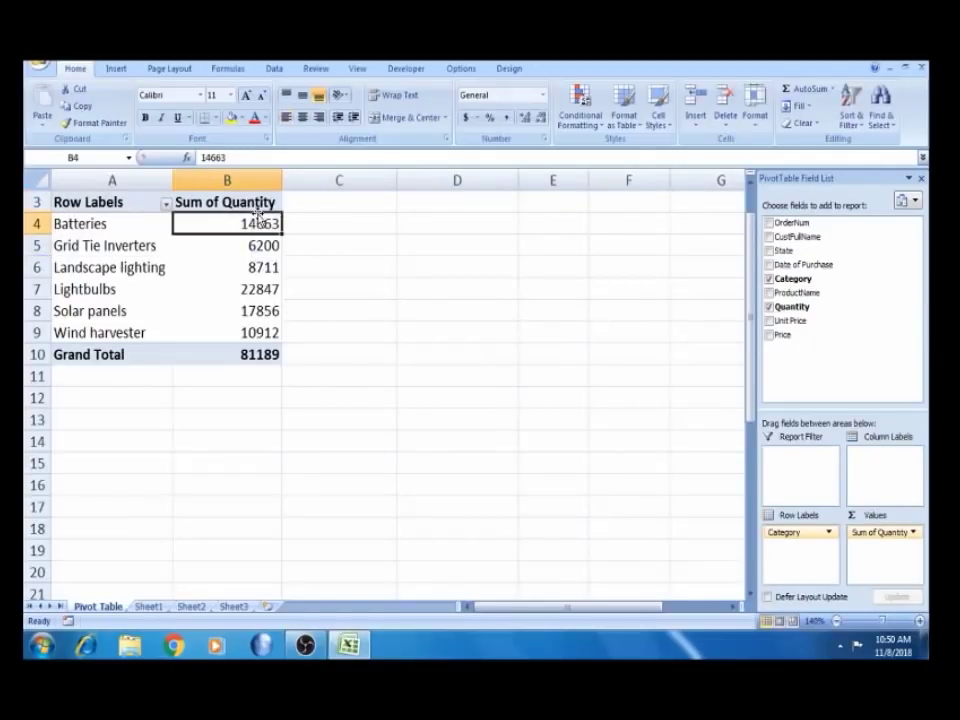
{"action": "left_click", "coordinate": [121, 246]}
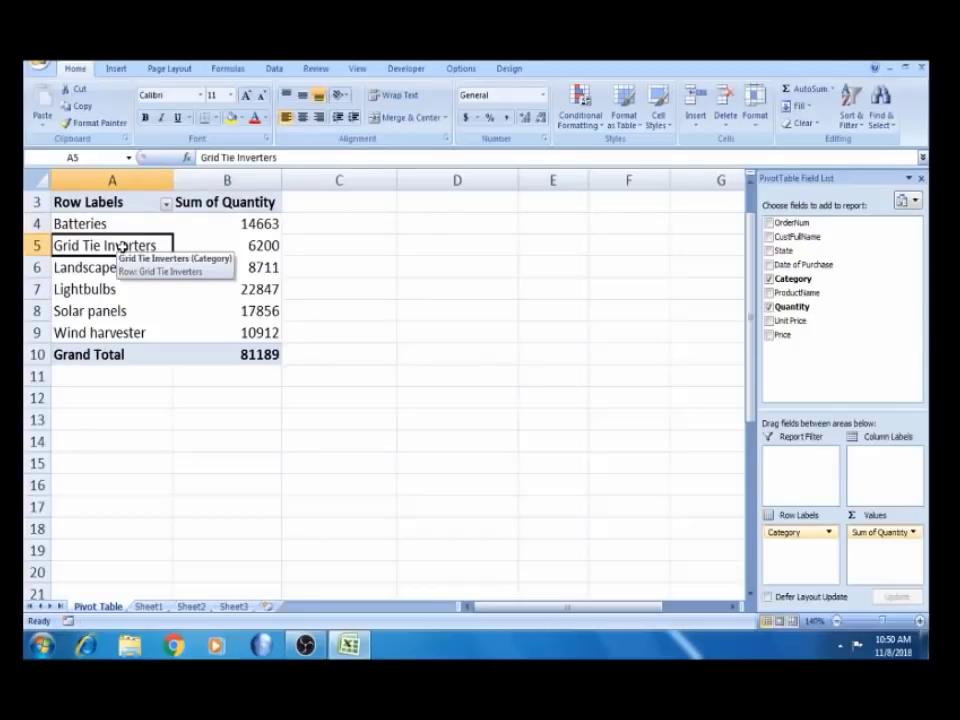
{"action": "left_click", "coordinate": [122, 223]}
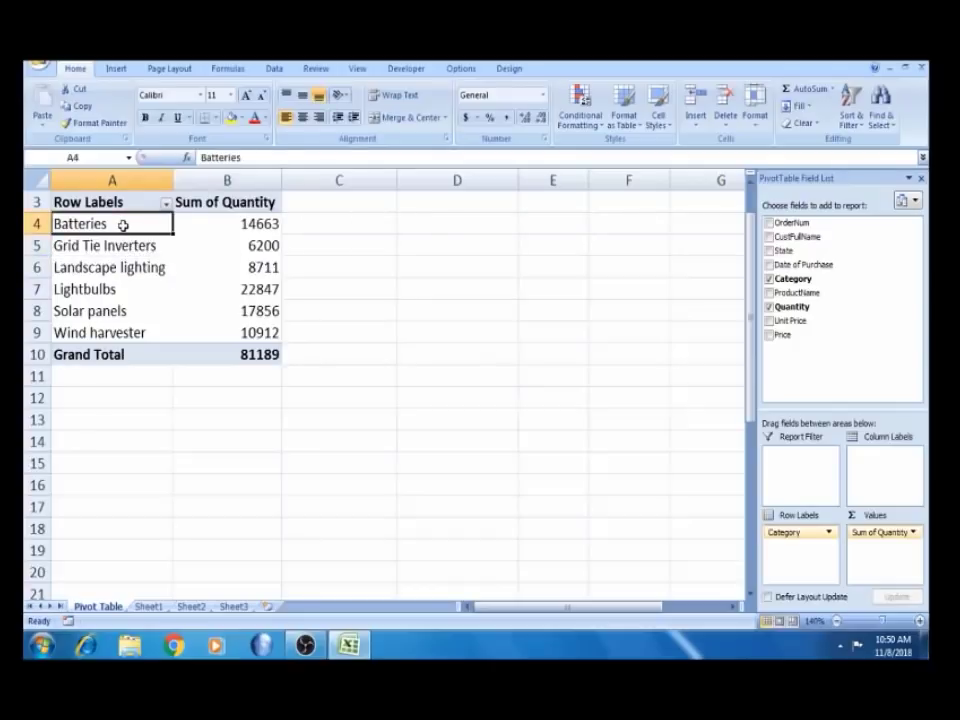
{"action": "left_click", "coordinate": [116, 283], "text": "shift"}
{"action": "key", "text": "Return"}
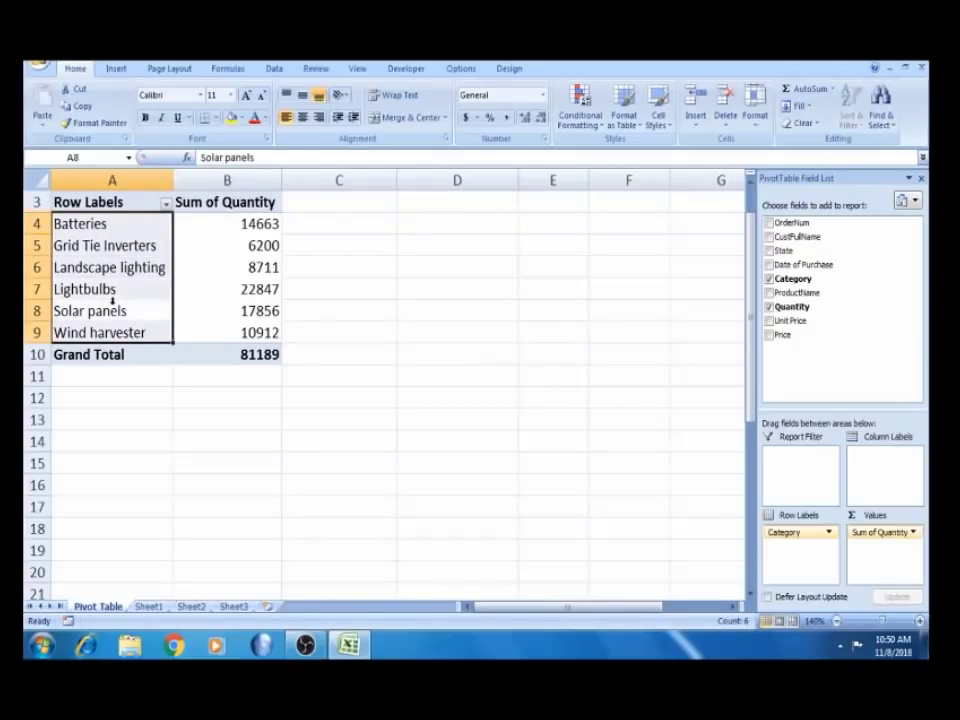
{"action": "left_click", "coordinate": [113, 311]}
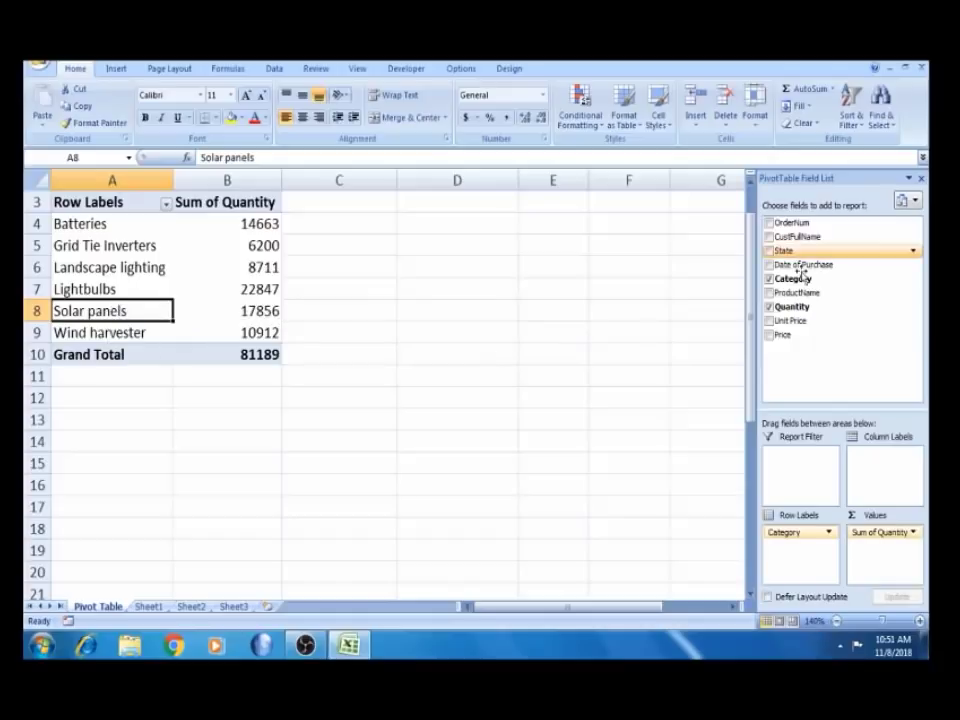
Add State to the PivotTable's row labels and place Category beneath it.
{"action": "left_click_drag", "start_coordinate": [801, 253], "coordinate": [797, 558]}
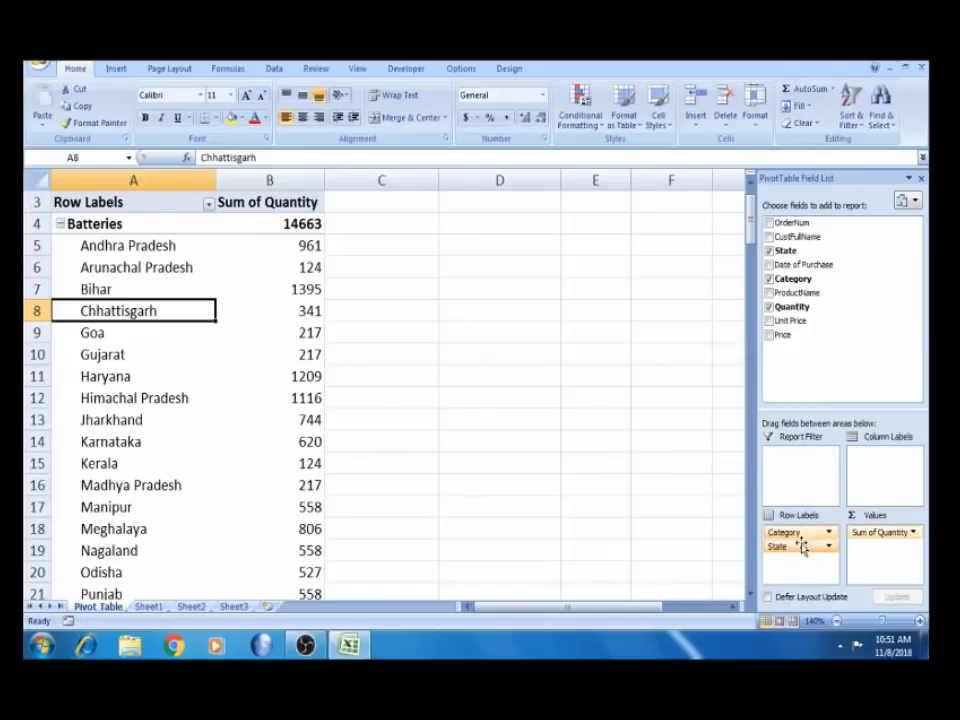
{"action": "left_click_drag", "start_coordinate": [802, 533], "coordinate": [785, 572]}
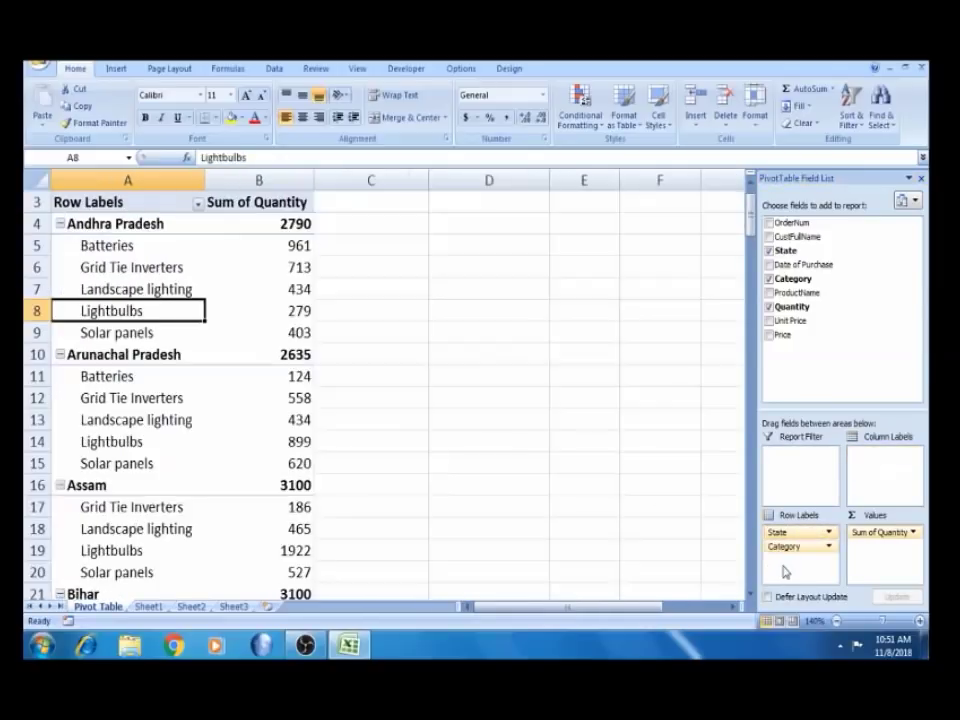
{"action": "left_click", "coordinate": [135, 360]}
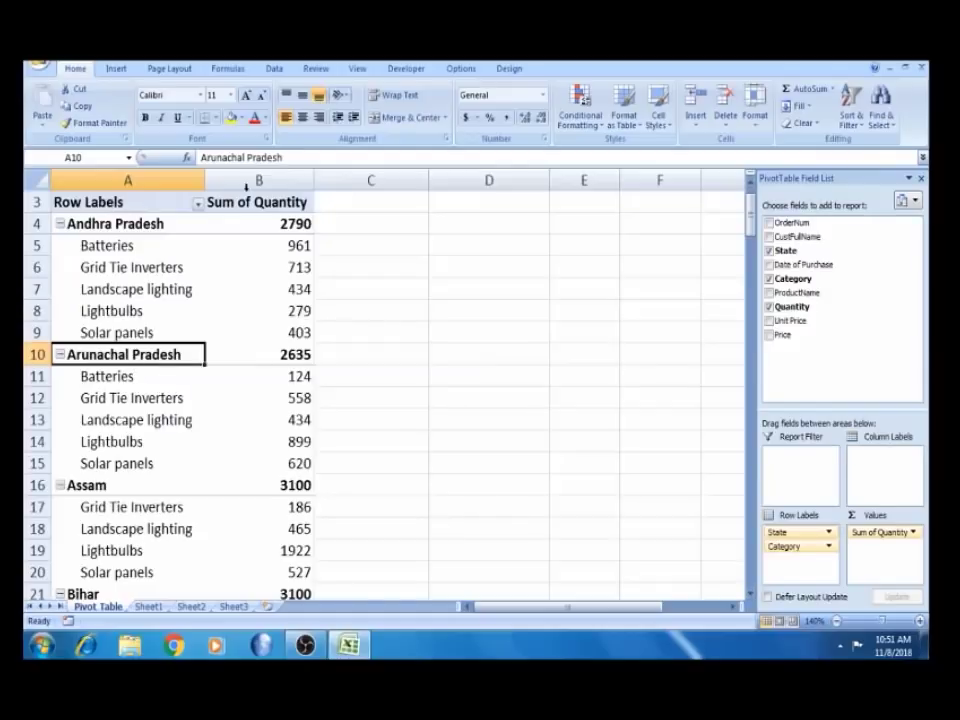
Examine the categories nested under Andhra Pradesh and the quantity of each.
{"action": "left_click", "coordinate": [135, 224]}
{"action": "key", "text": "Down"}
{"action": "key", "text": "Down"}
{"action": "key", "text": "Down"}
{"action": "key", "text": "Down"}
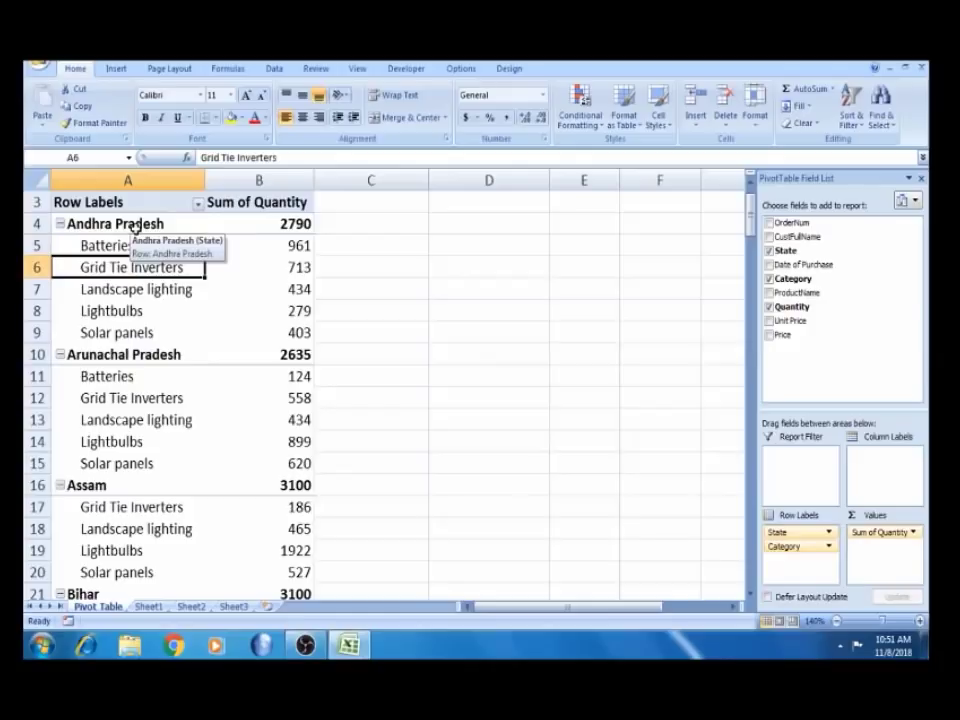
{"action": "key", "text": "Down"}
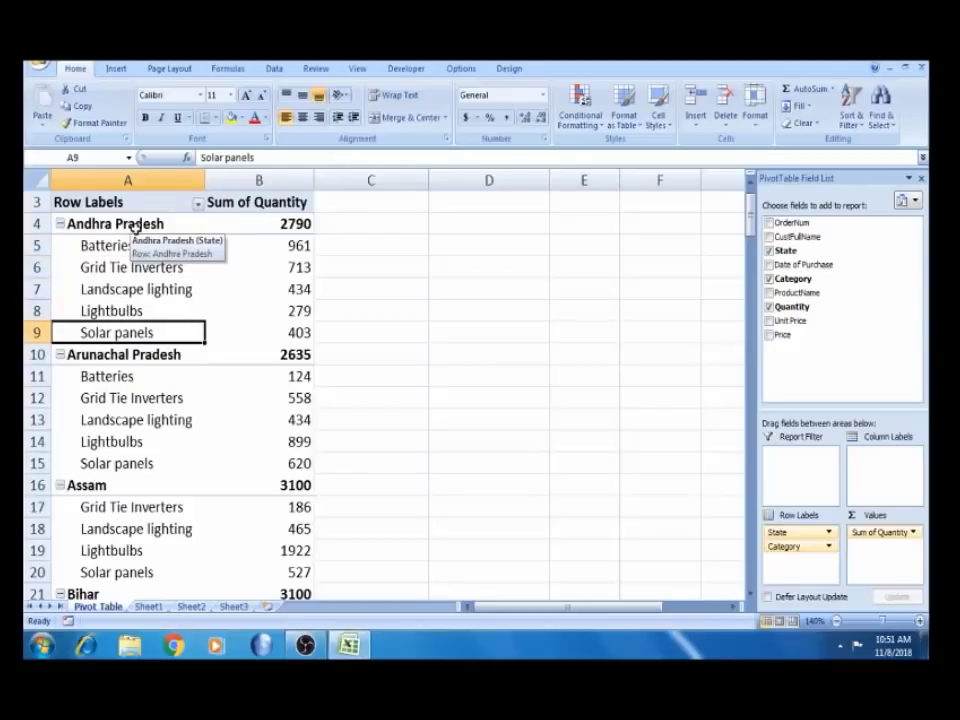
{"action": "key", "text": "Right"}
{"action": "key", "text": "Up"}
{"action": "key", "text": "Up"}
{"action": "key", "text": "Up"}
{"action": "key", "text": "Up"}
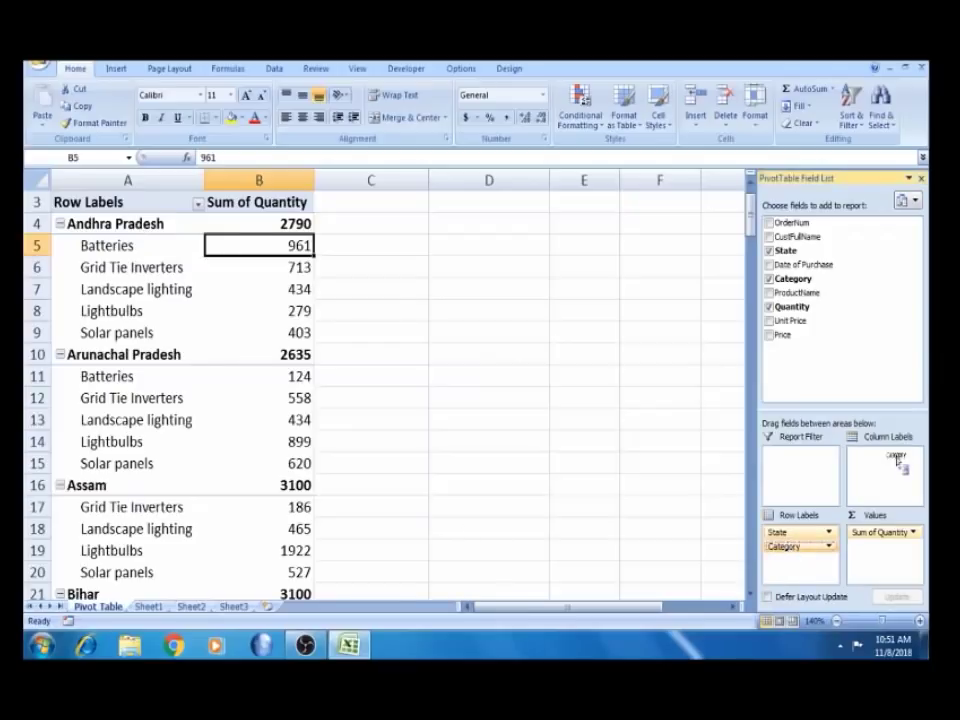
Try Category and State in turn as column labels, and nest State under Category in the row labels.
{"action": "left_click_drag", "start_coordinate": [789, 548], "coordinate": [889, 459]}
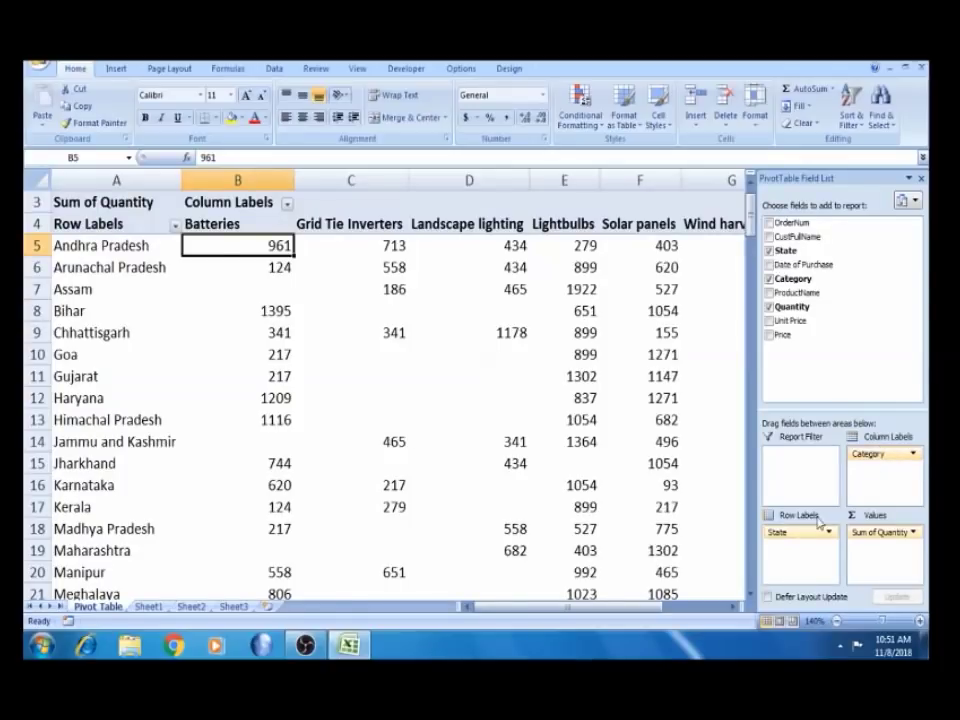
{"action": "mouse_move", "coordinate": [806, 532]}
{"action": "left_mouse_down"}
{"action": "mouse_move", "coordinate": [877, 487]}
{"action": "mouse_move", "coordinate": [810, 547]}
{"action": "mouse_move", "coordinate": [792, 540]}
{"action": "left_mouse_up"}
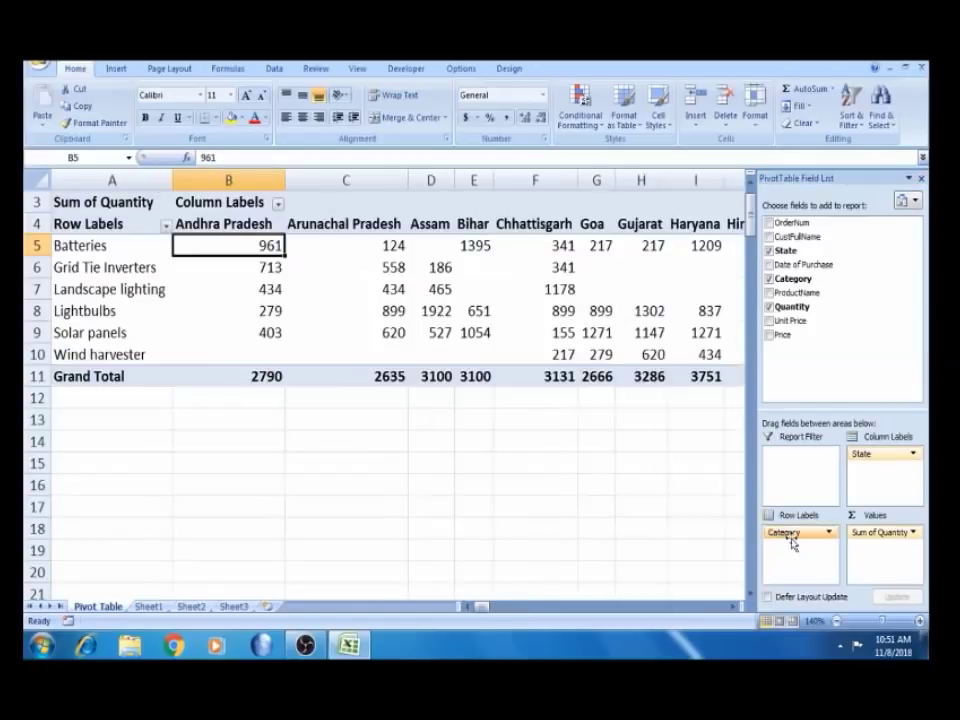
{"action": "left_click_drag", "start_coordinate": [872, 455], "coordinate": [786, 550]}
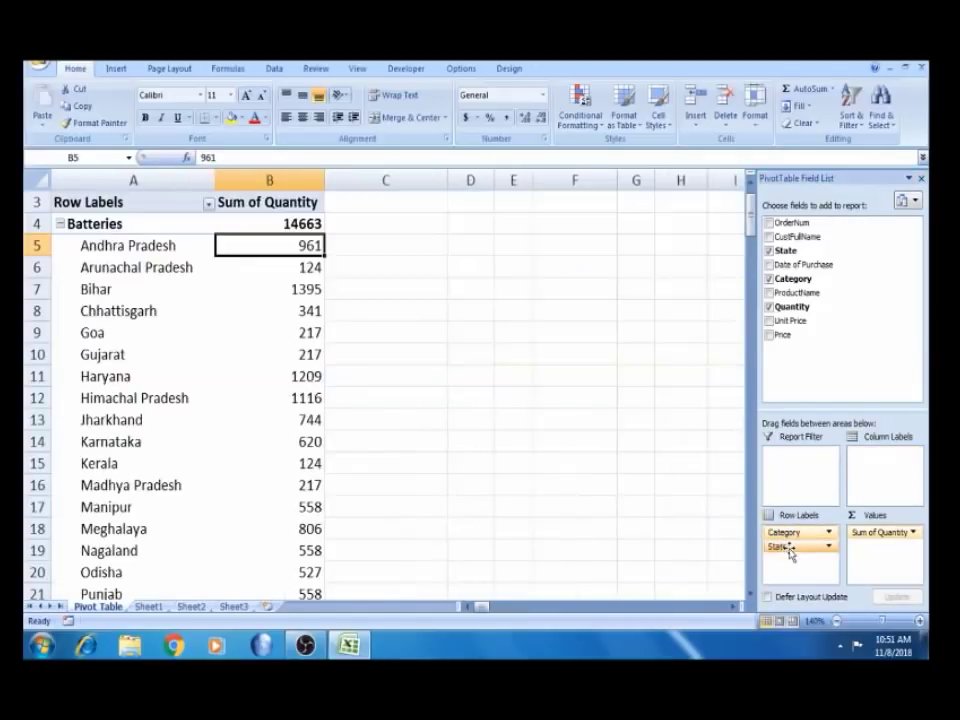
Examine the states nested under Batteries and their quantities, starting with Andhra Pradesh and Arunachal Pradesh.
{"action": "left_click", "coordinate": [105, 215]}
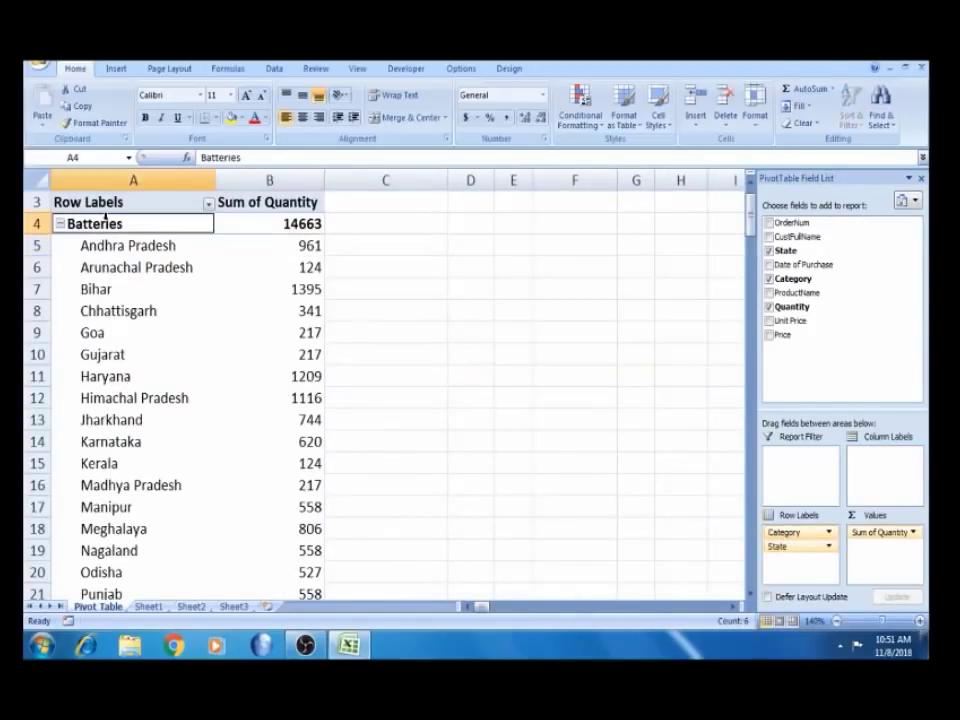
{"action": "left_click", "coordinate": [105, 215]}
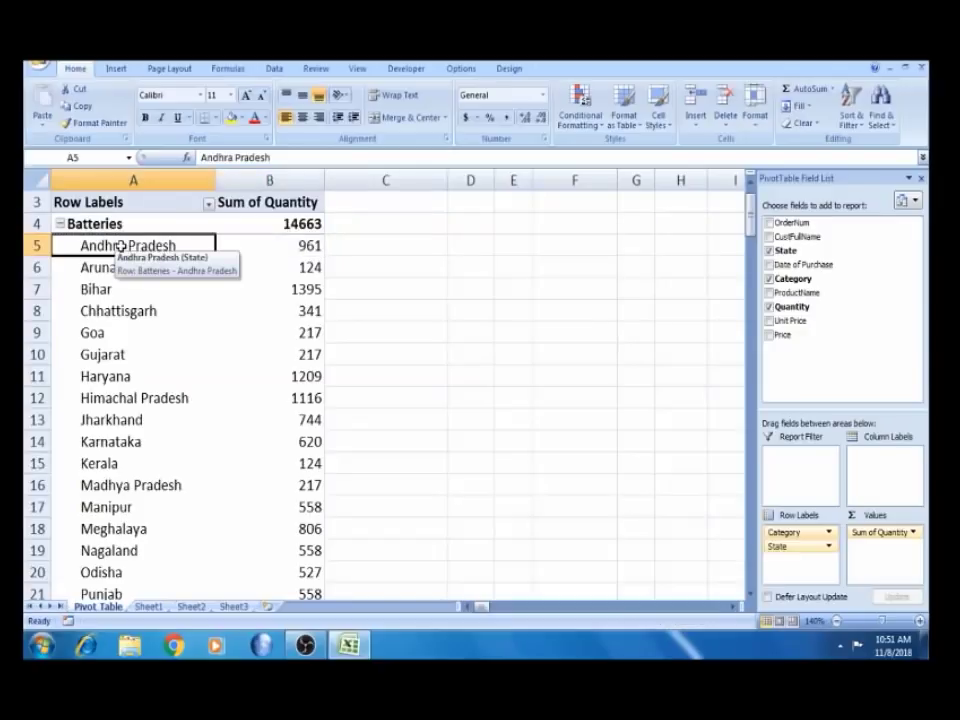
{"action": "key", "text": "Up"}
{"action": "key", "text": "Down"}
{"action": "key", "text": "Right"}
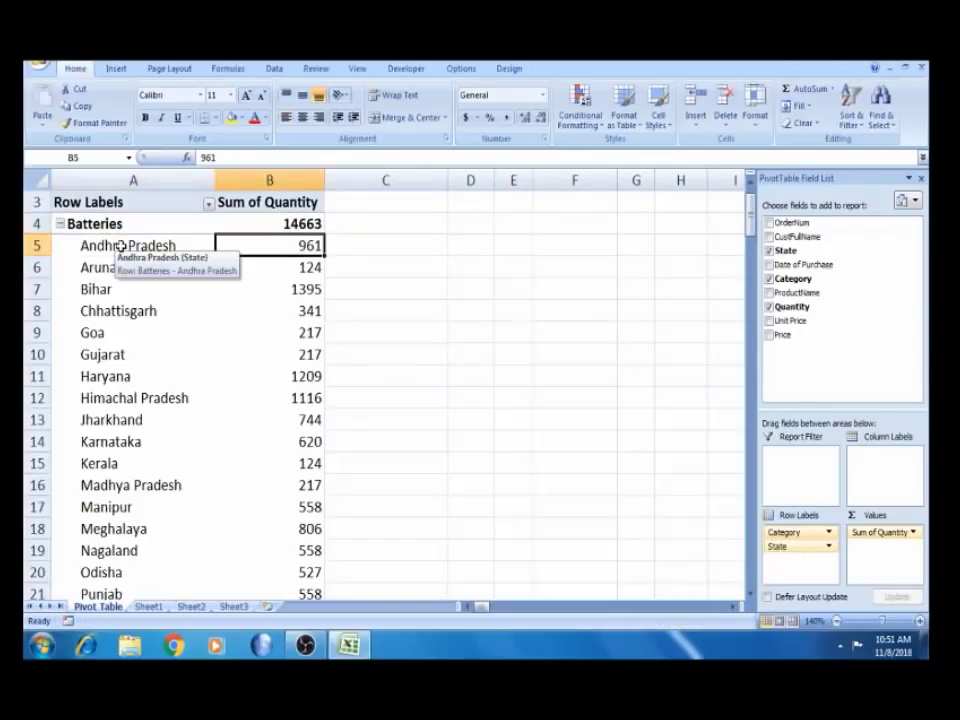
{"action": "key", "text": "Down"}
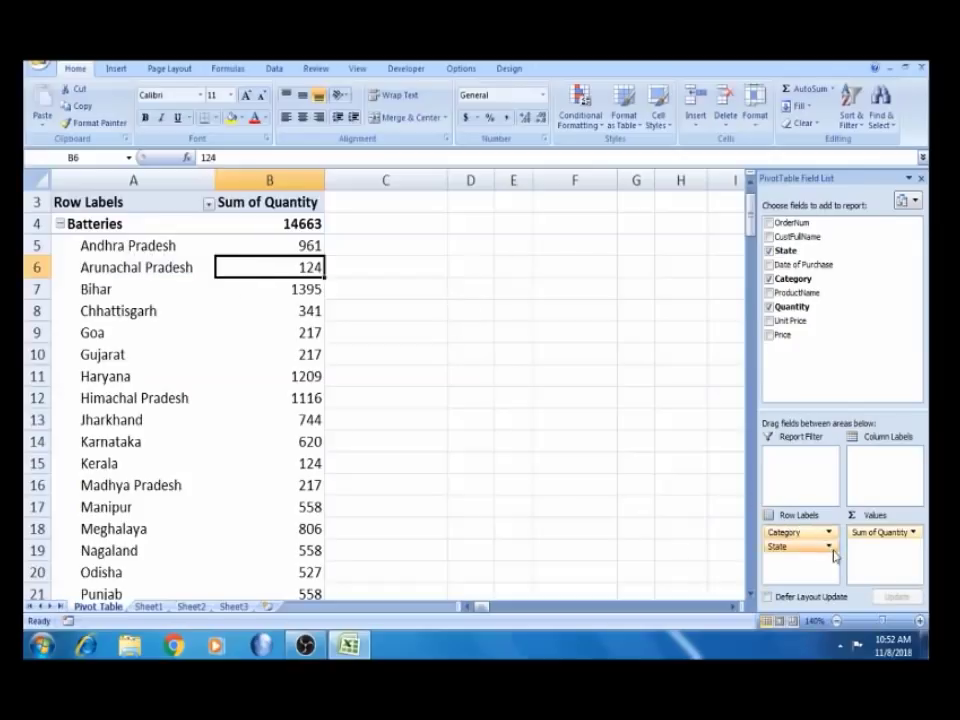
Replace State with ProductName under Category in the PivotTable's row labels.
{"action": "left_click_drag", "start_coordinate": [827, 549], "coordinate": [801, 553]}
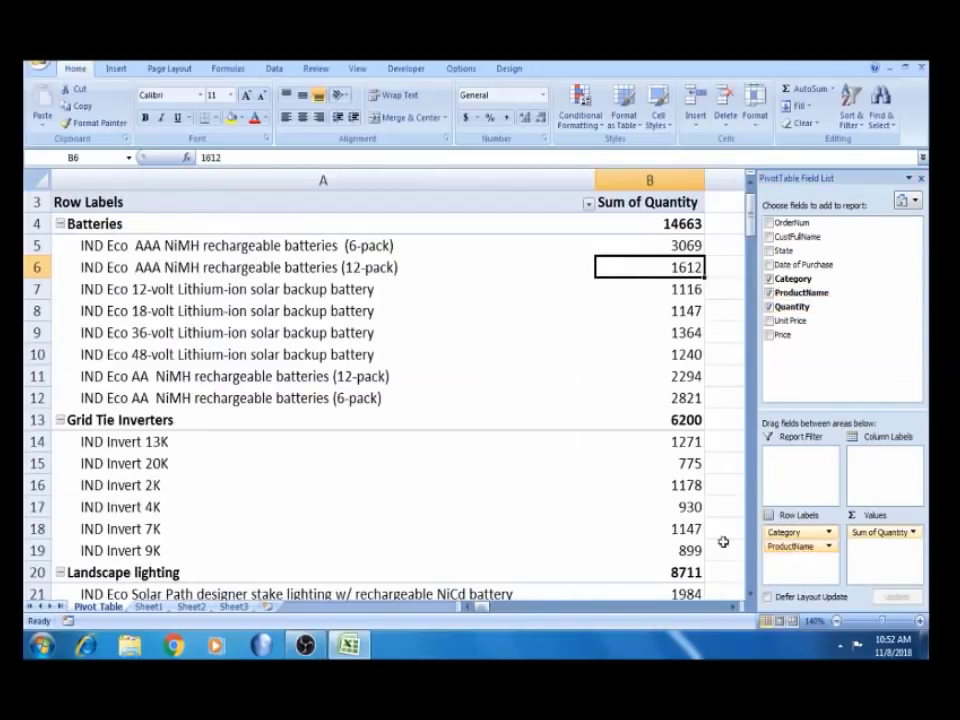
Examine the products nested under Batteries, including the AAA NiMH 6-pack and 12-pack and the 12-volt solar backup battery.
{"action": "left_click", "coordinate": [396, 319]}
{"action": "left_click", "coordinate": [333, 289]}
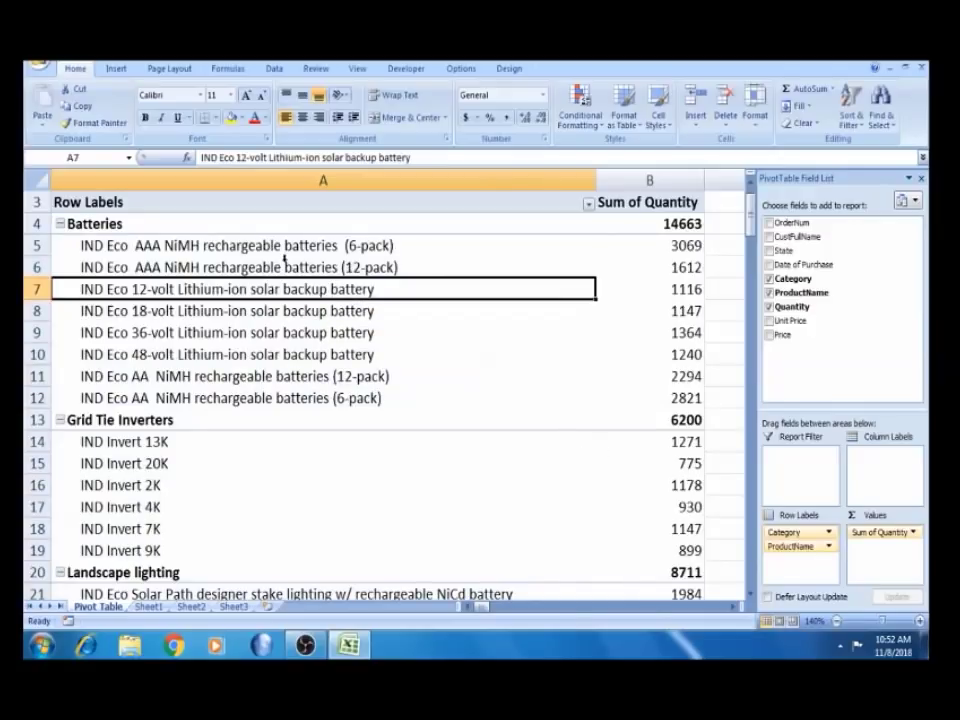
{"action": "left_click", "coordinate": [268, 226]}
{"action": "left_click", "coordinate": [264, 247]}
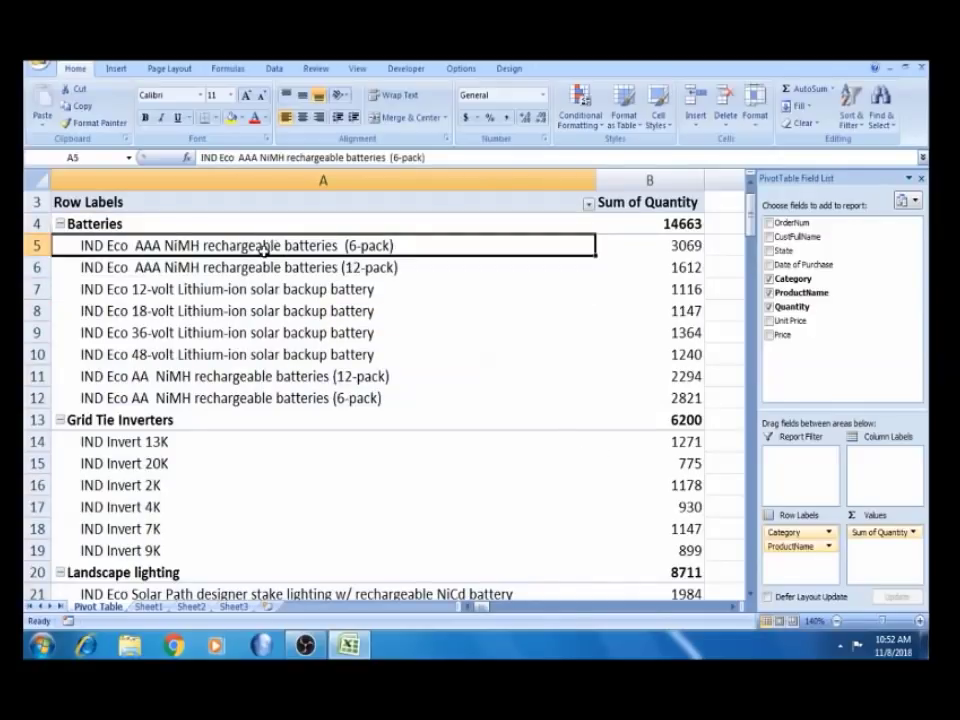
{"action": "left_click", "coordinate": [262, 224]}
{"action": "left_click", "coordinate": [258, 270]}
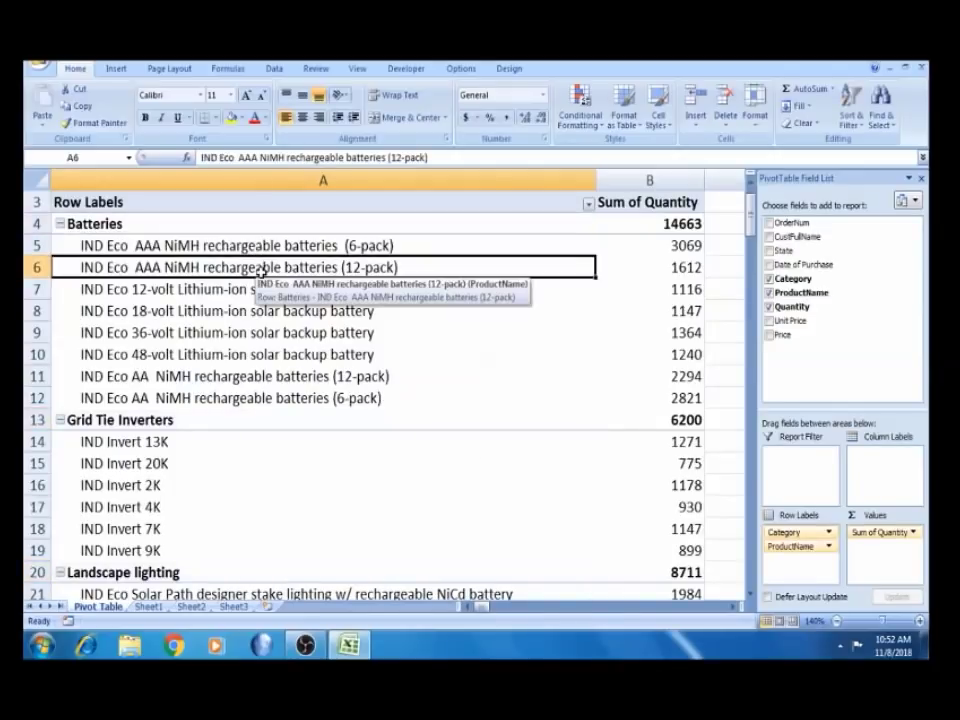
{"action": "left_click", "coordinate": [262, 288]}
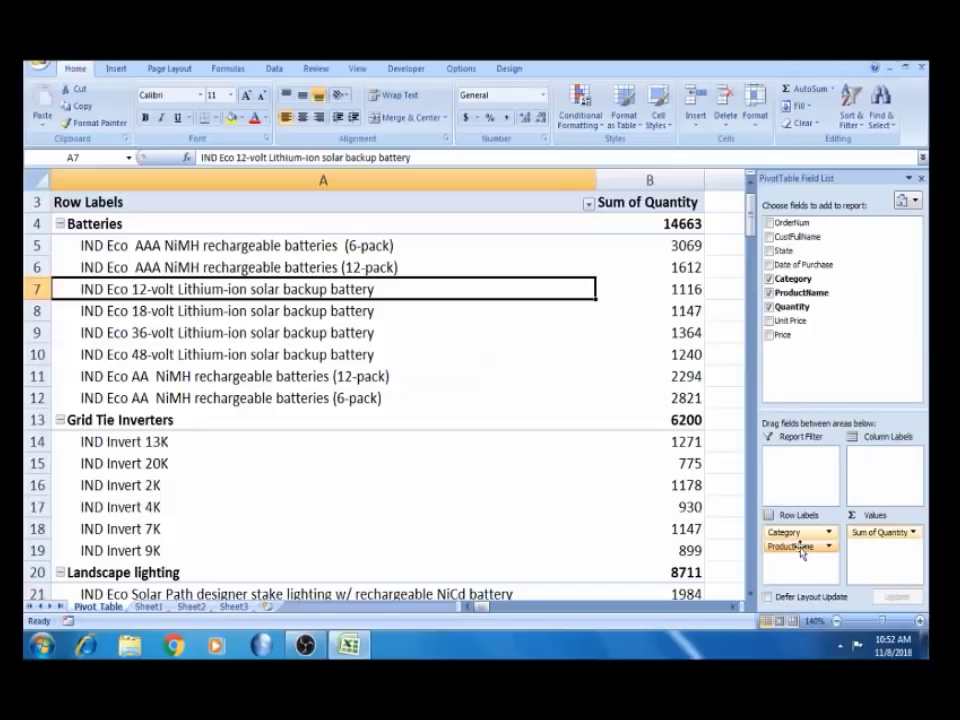
Remove ProductName from the PivotTable's row labels, leaving only Category.
{"action": "left_click_drag", "start_coordinate": [800, 548], "coordinate": [797, 306]}
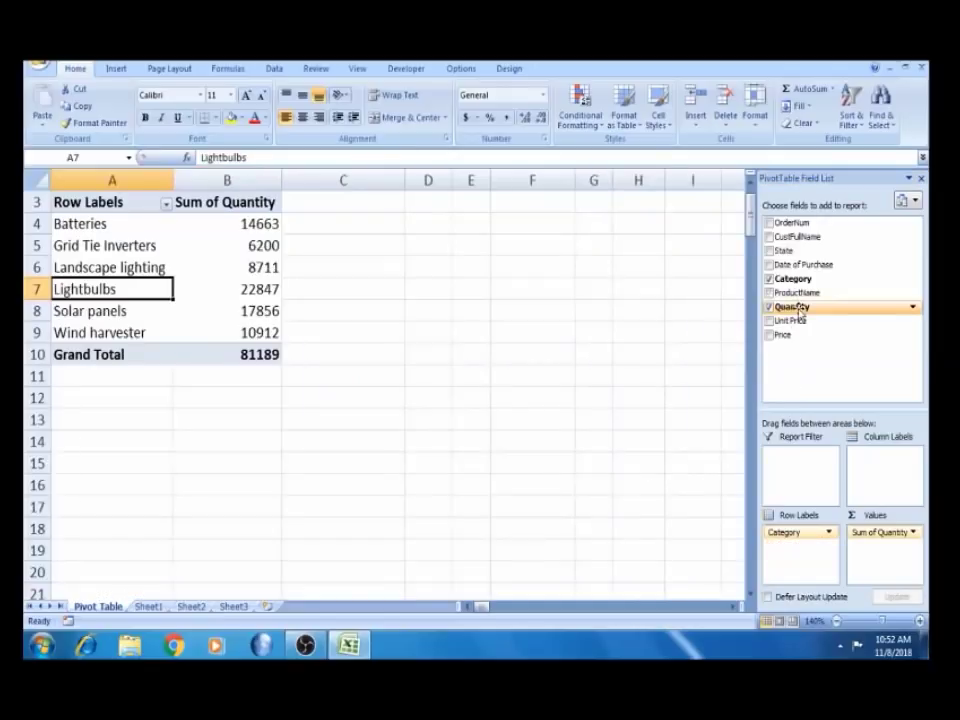
{"action": "left_click", "coordinate": [177, 262]}
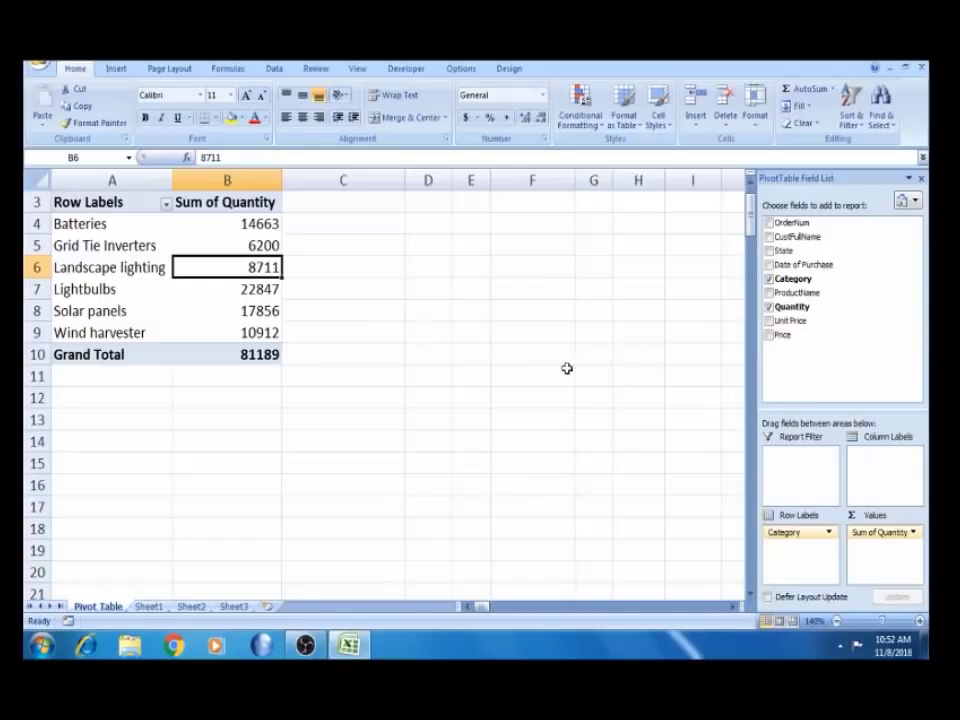
Defer layout updates while nesting State under Category in the row labels, apply the update and turn deferral off.
{"action": "left_click", "coordinate": [768, 597]}
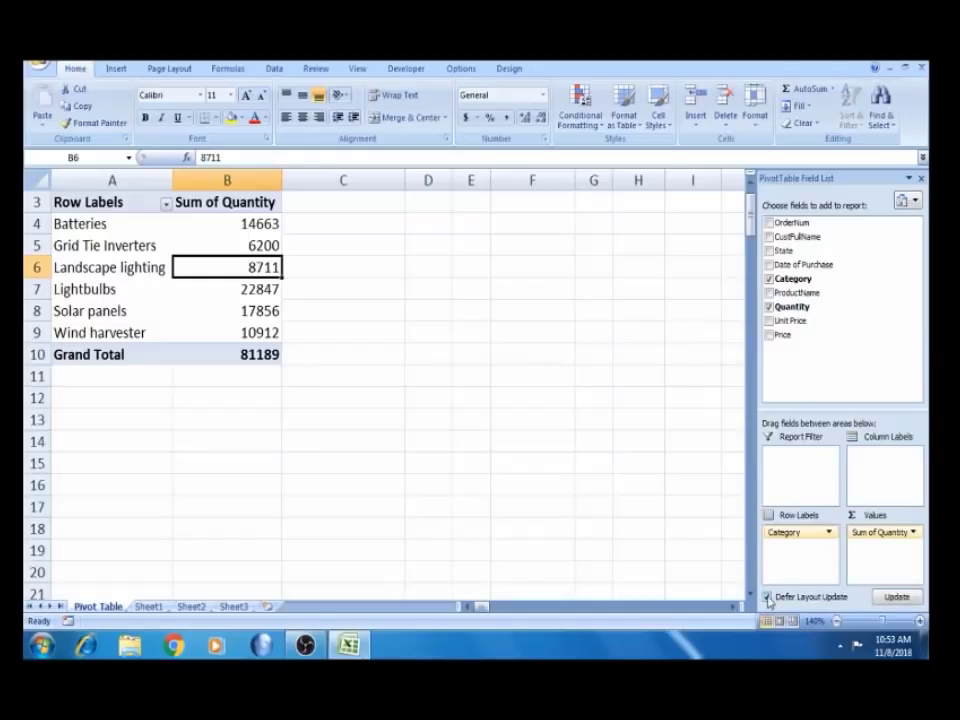
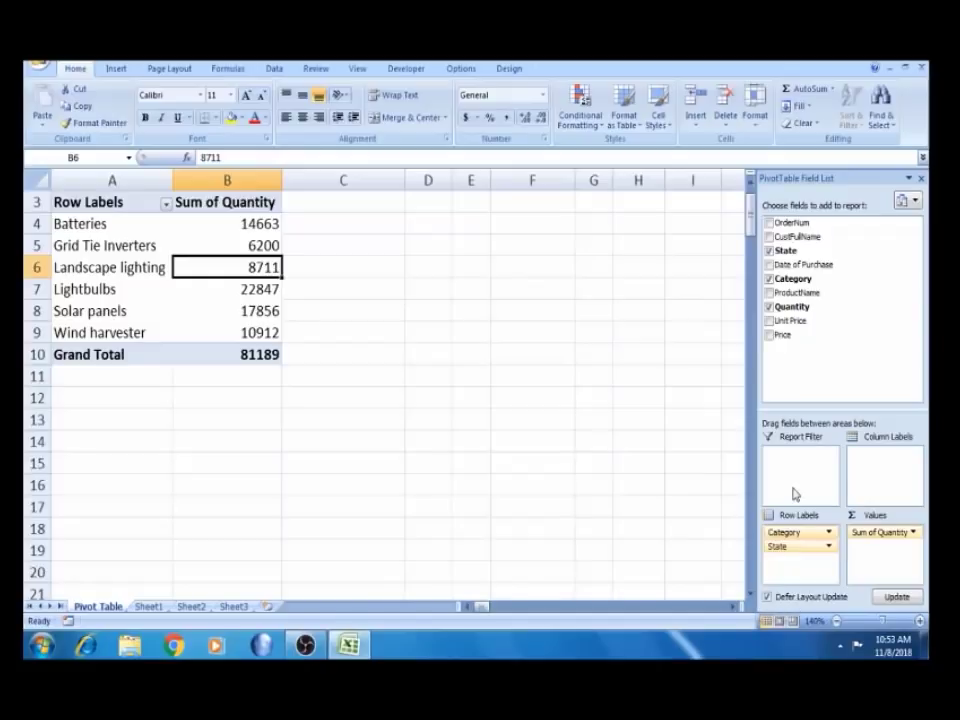
{"action": "left_click_drag", "start_coordinate": [795, 548], "coordinate": [795, 579]}
{"action": "left_click", "coordinate": [893, 600]}
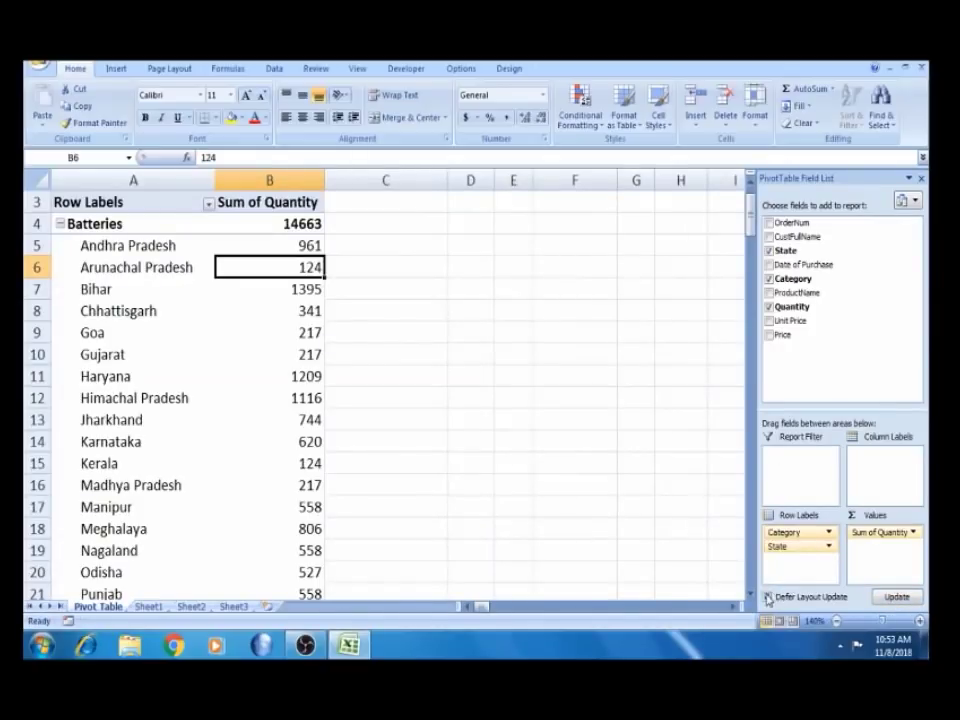
{"action": "left_click", "coordinate": [767, 597]}
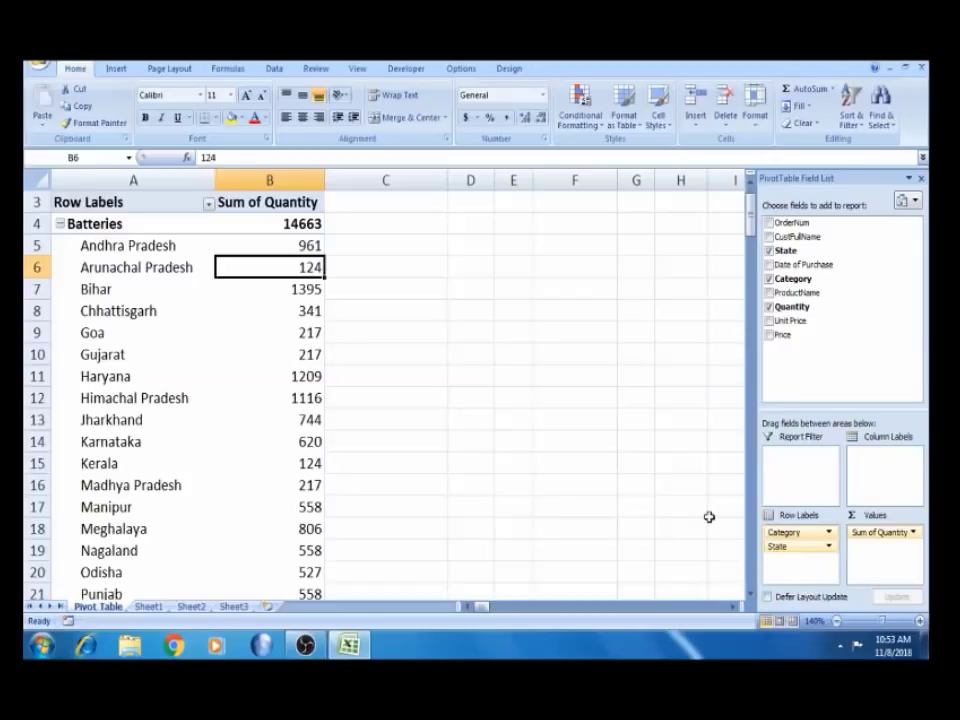
Select cells alternately outside and inside the PivotTable to compare when its field list is available.
{"action": "left_click", "coordinate": [487, 349]}
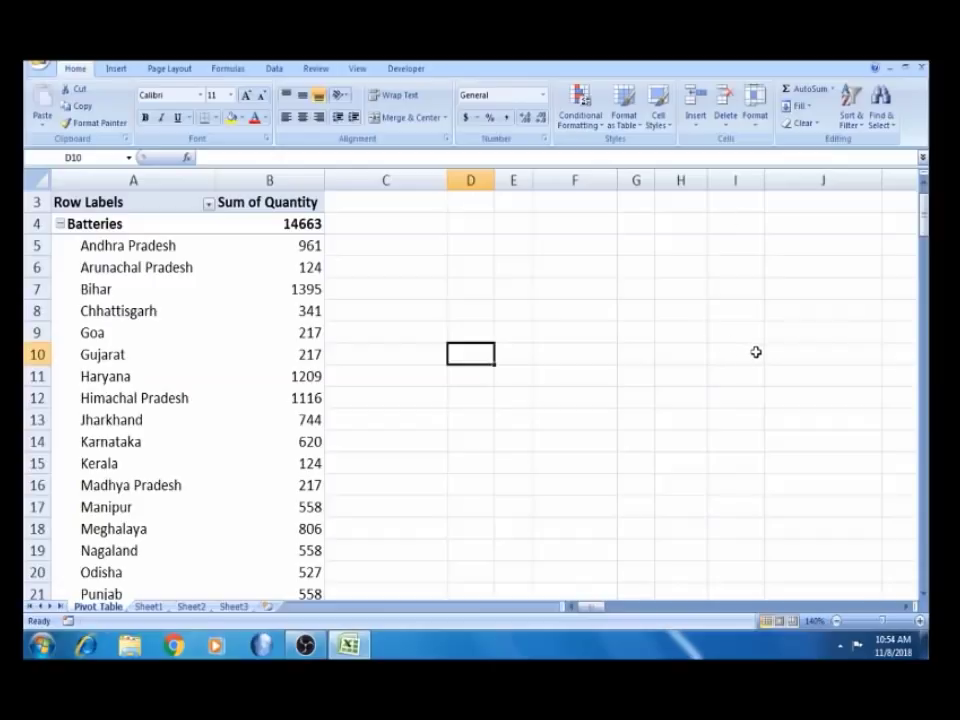
{"action": "left_click", "coordinate": [244, 316]}
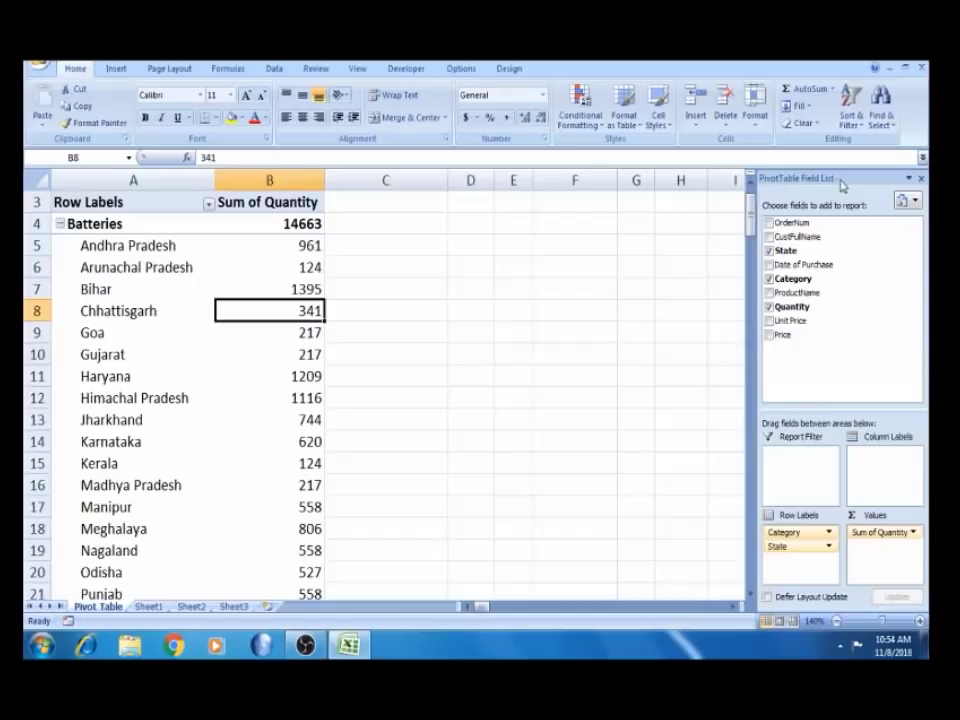
{"action": "left_click", "coordinate": [472, 328]}
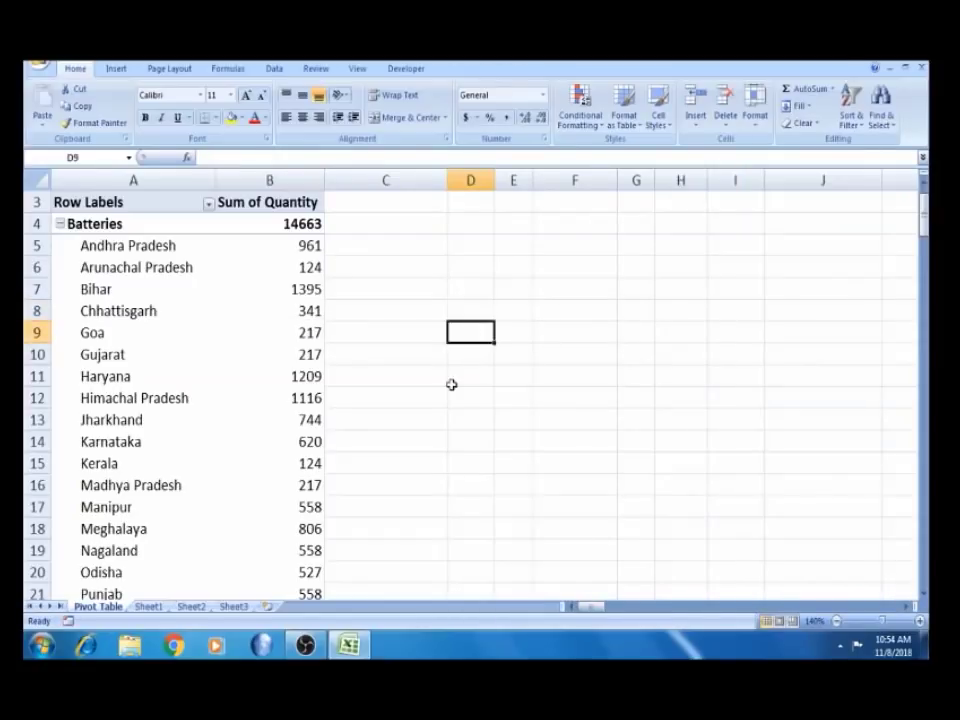
{"action": "left_click", "coordinate": [150, 395]}
{"action": "left_click", "coordinate": [166, 357]}
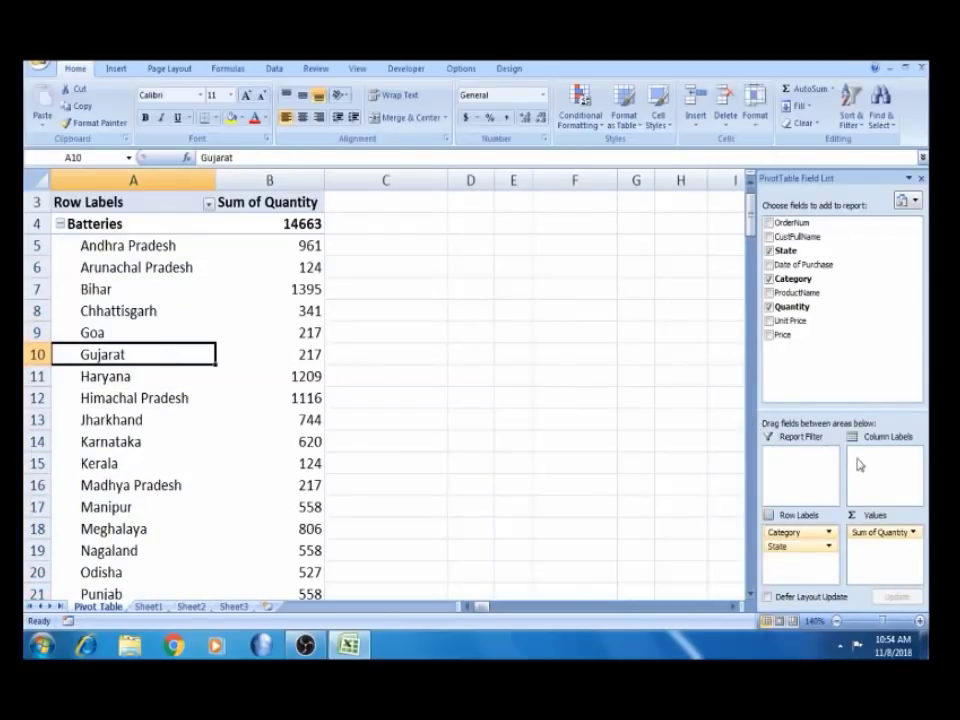
Move Category from the row labels to the column labels and look across the Assam row's categories.
{"action": "left_click_drag", "start_coordinate": [795, 532], "coordinate": [900, 458]}
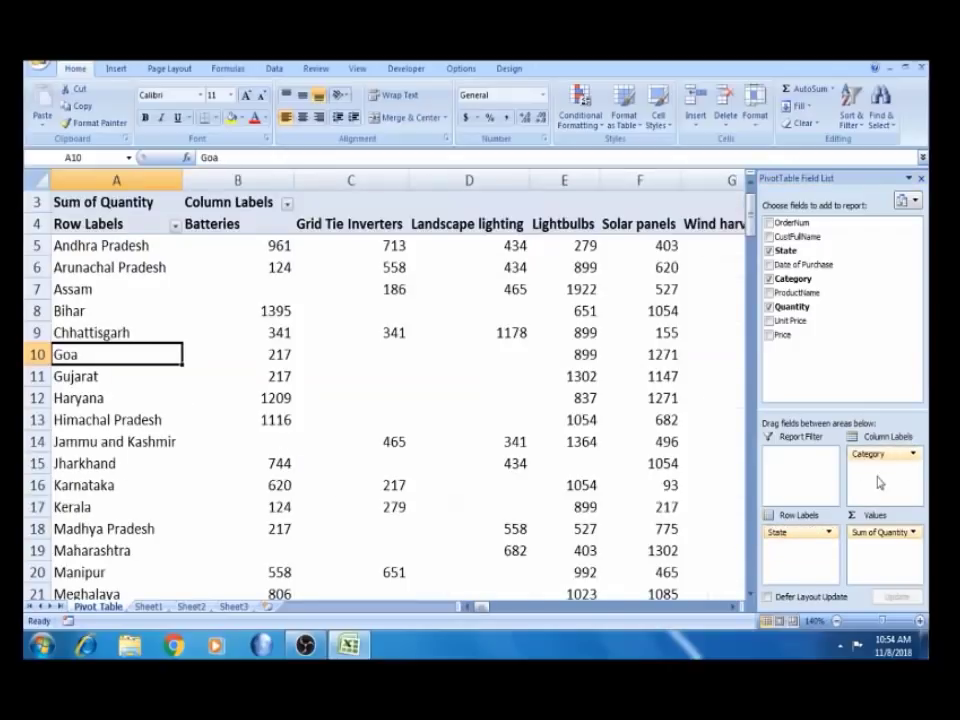
{"action": "left_click", "coordinate": [615, 289]}
{"action": "key", "text": "Right"}
{"action": "key", "text": "Right"}
{"action": "key", "text": "Right"}
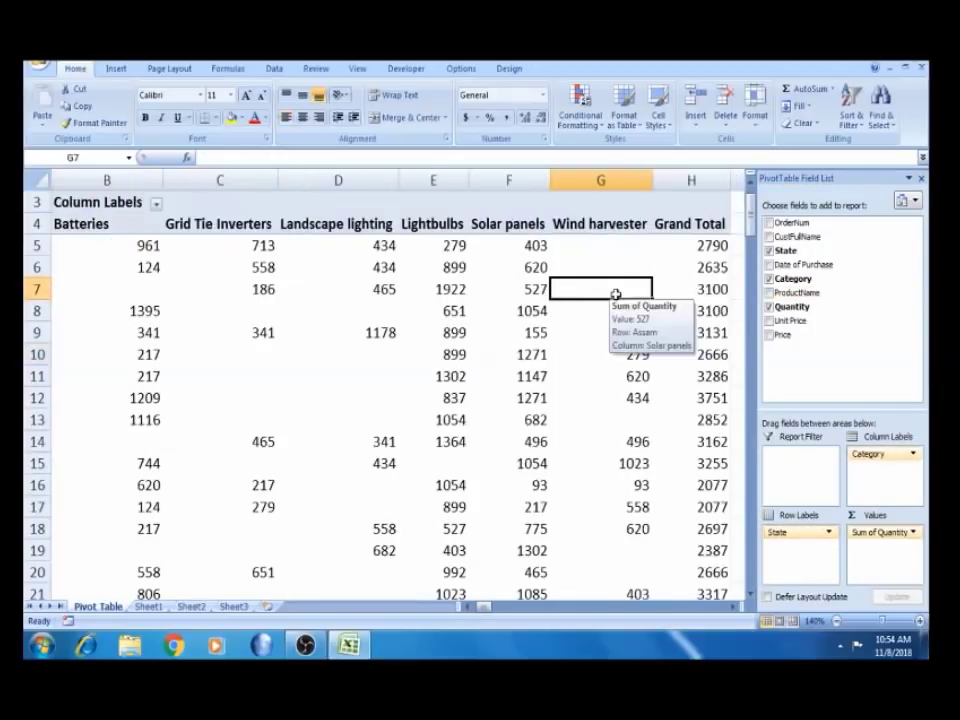
{"action": "key", "text": "Left"}
{"action": "key", "text": "Left"}
{"action": "key", "text": "Left"}
{"action": "key", "text": "Left"}
{"action": "key", "text": "Left"}
{"action": "key", "text": "Left"}
{"action": "key", "text": "Left"}
{"action": "key", "text": "Left"}
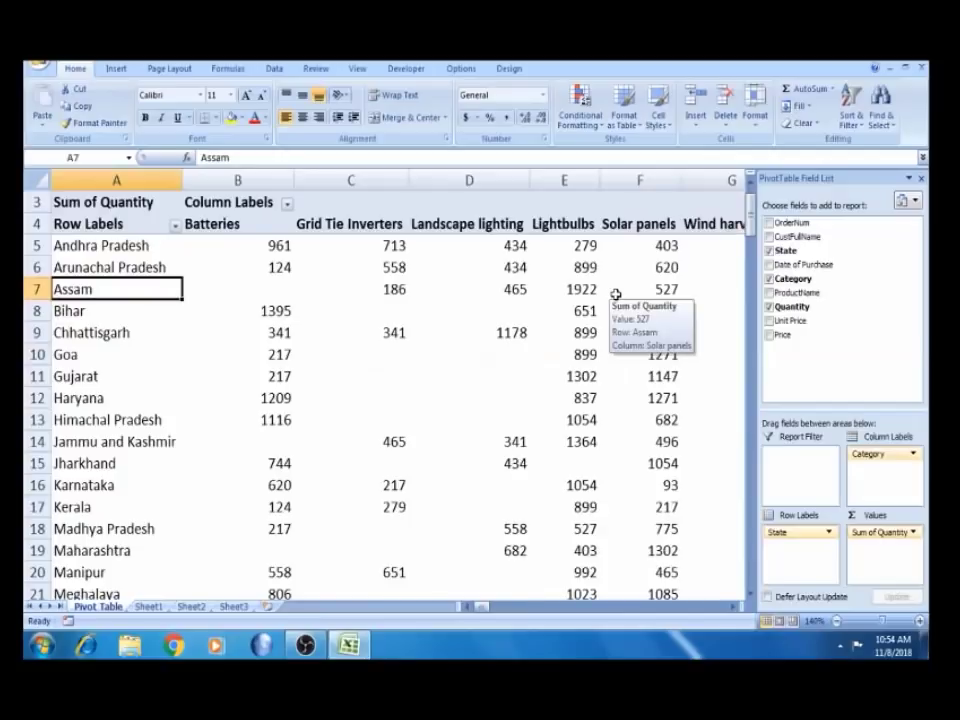
Close the PivotTable field list and select Gujarat's Batteries quantity.
{"action": "left_click", "coordinate": [921, 178]}
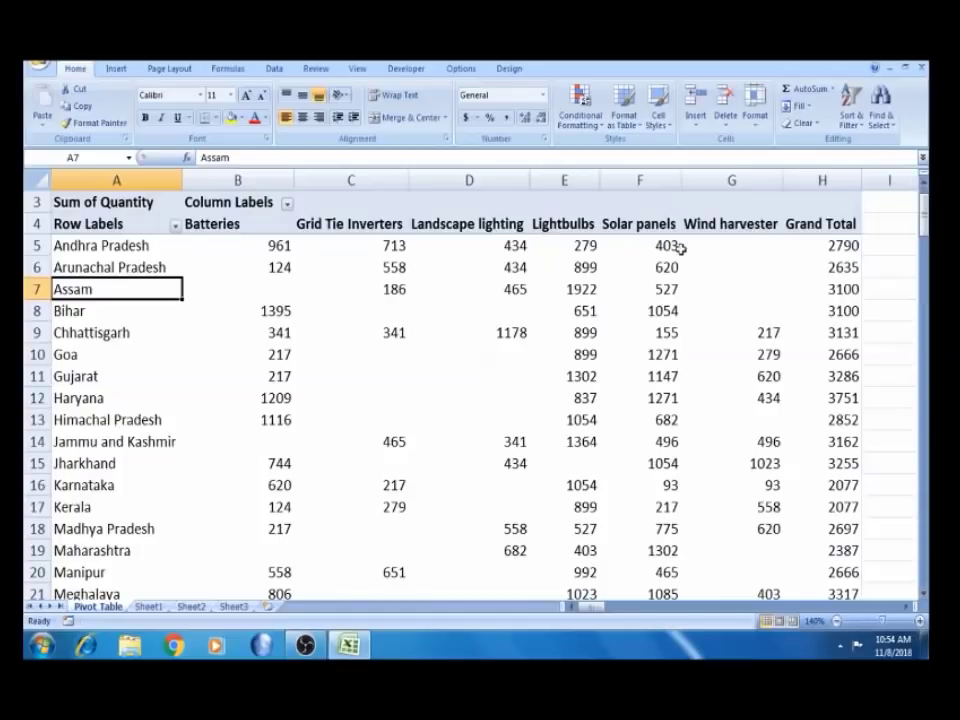
{"action": "left_click", "coordinate": [277, 368]}
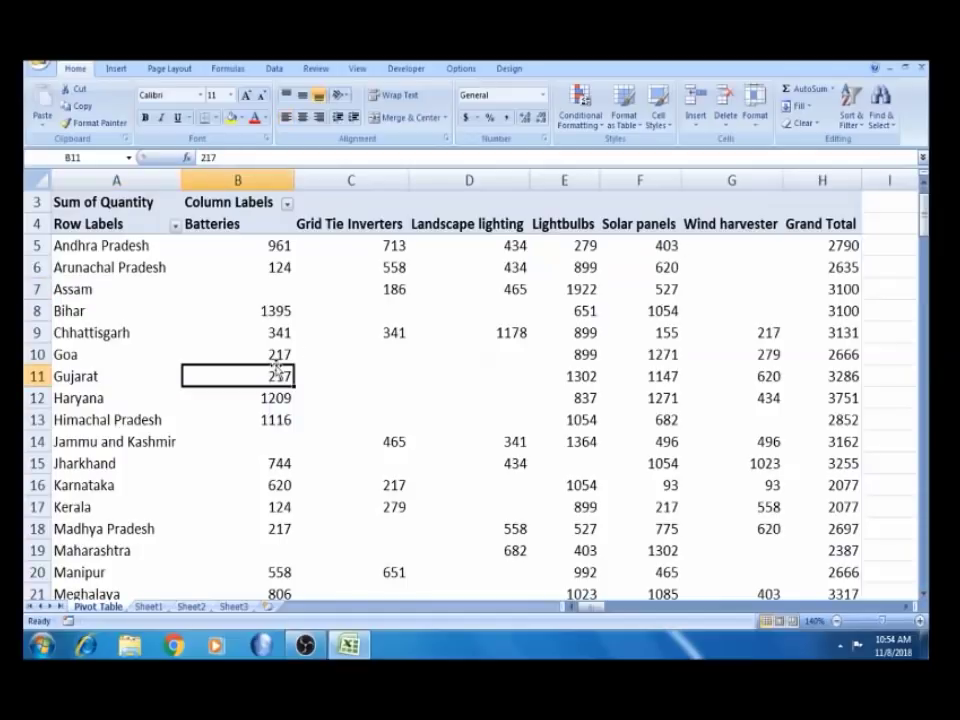
Examine the PivotTable options, alternating between blank cells and PivotTable cells to compare when they are available.
{"action": "left_click", "coordinate": [458, 69]}
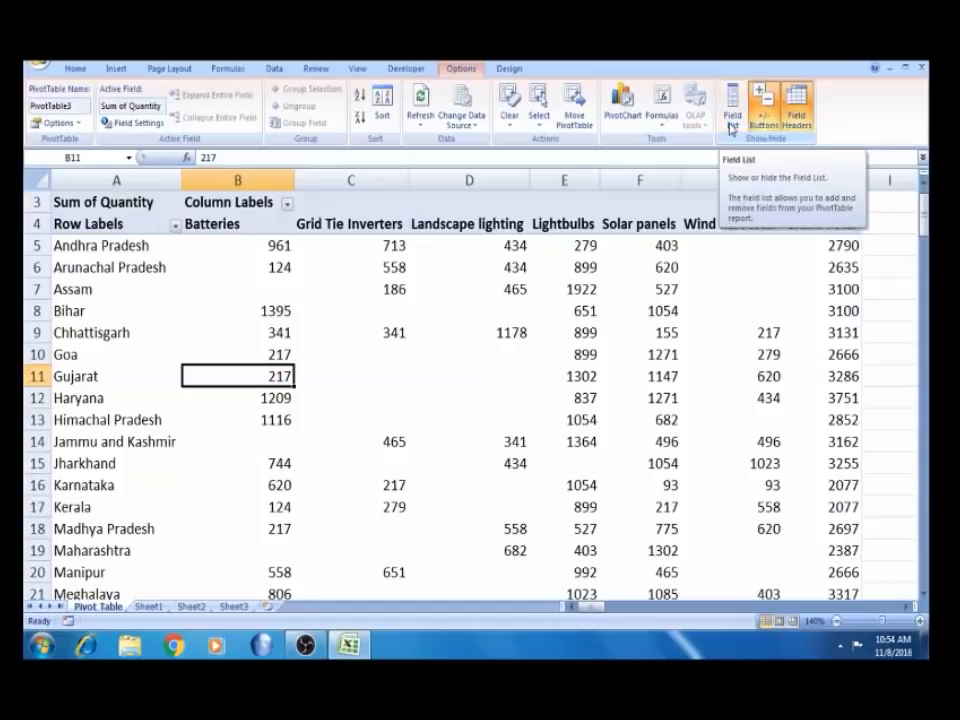
{"action": "left_click", "coordinate": [660, 314]}
{"action": "key", "text": "Right"}
{"action": "key", "text": "Right"}
{"action": "key", "text": "Right"}
{"action": "key", "text": "Right"}
{"action": "key", "text": "Right"}
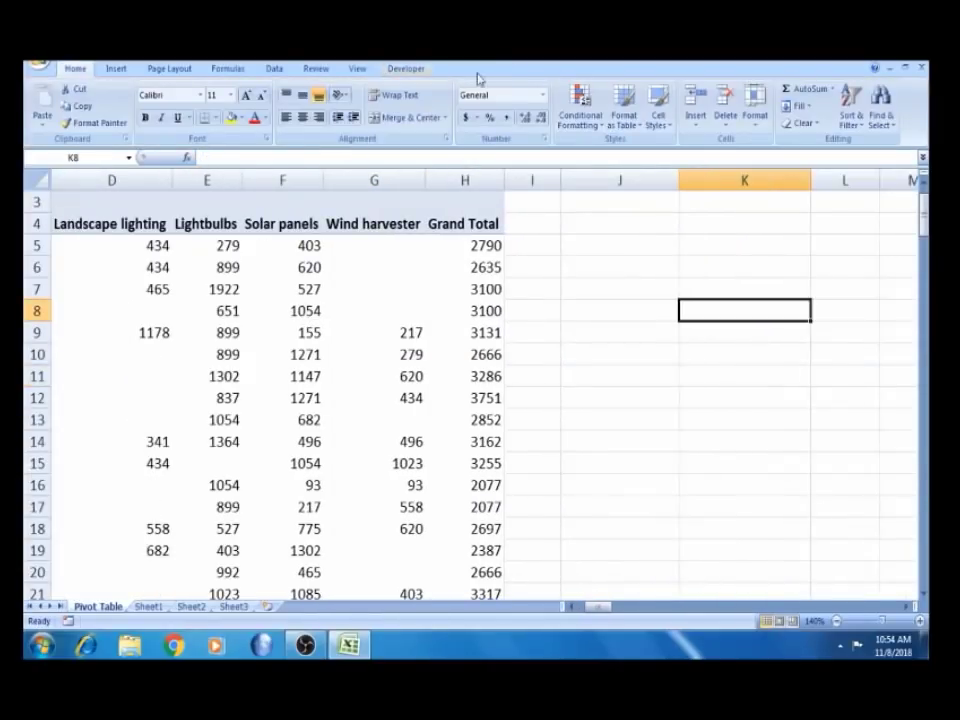
{"action": "left_click", "coordinate": [190, 330]}
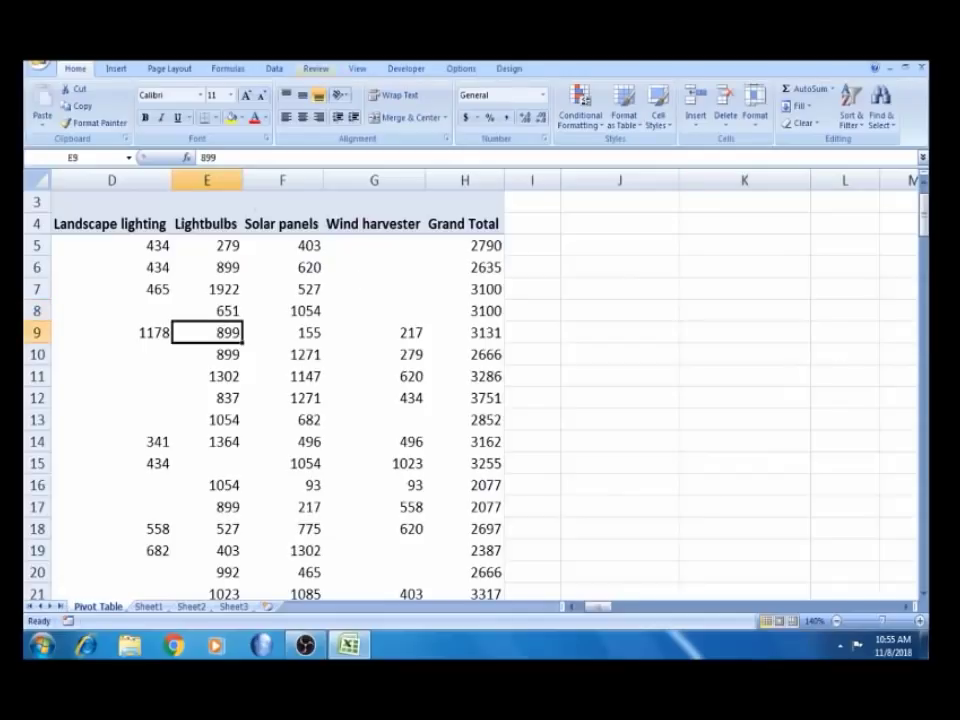
{"action": "left_click", "coordinate": [563, 374]}
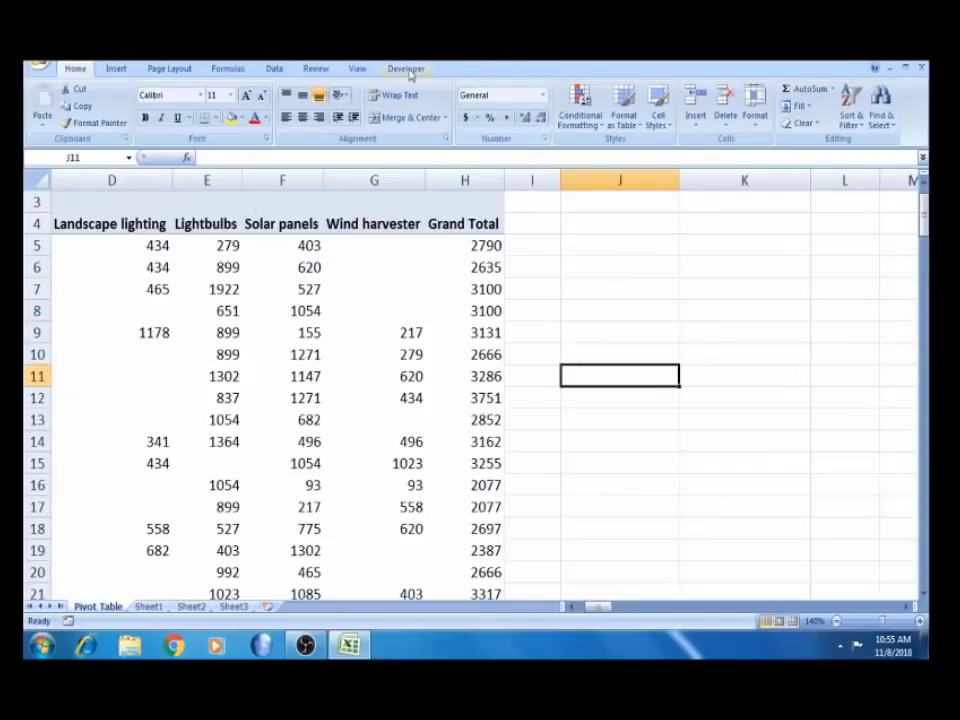
{"action": "left_click", "coordinate": [226, 307]}
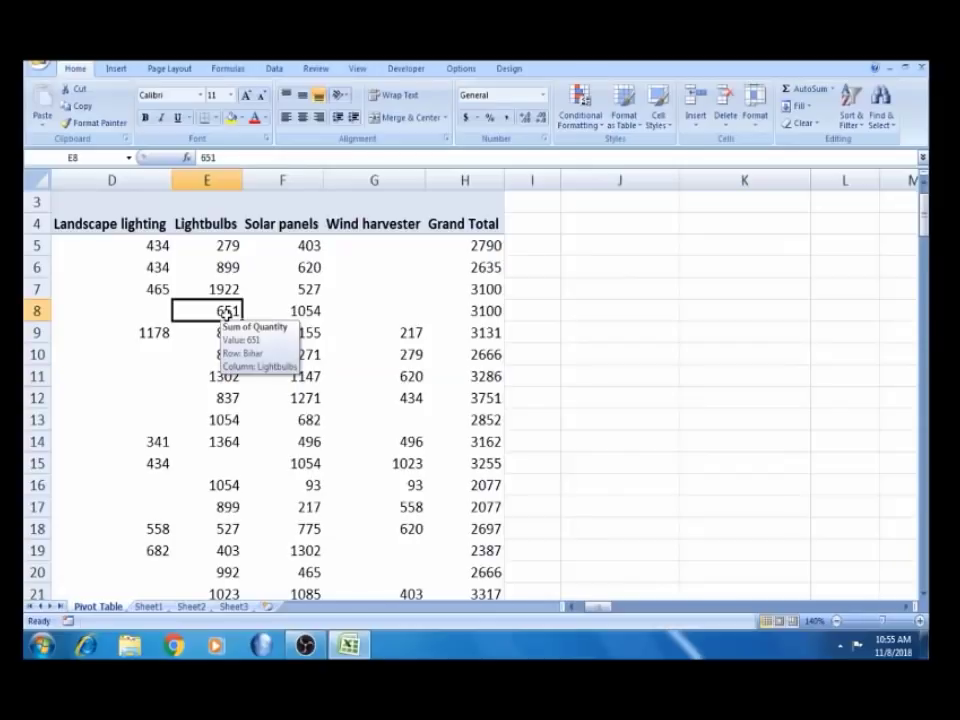
Show the PivotTable field list again and return to Goa in the first column.
{"action": "left_click", "coordinate": [458, 69]}
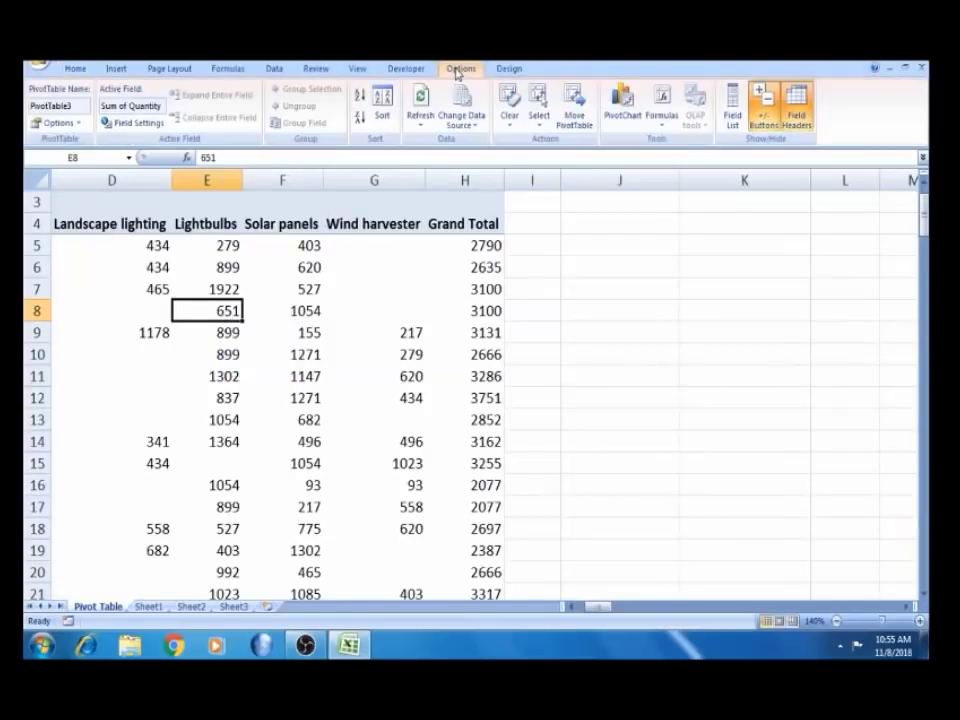
{"action": "left_click", "coordinate": [732, 127]}
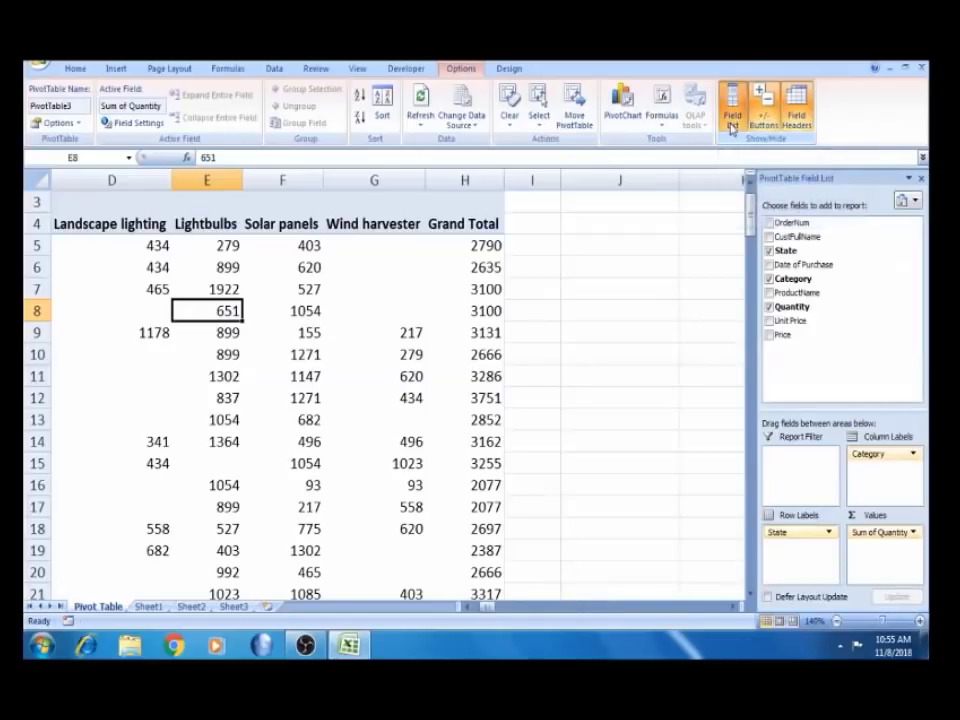
{"action": "left_click", "coordinate": [530, 352]}
{"action": "key", "text": "Left"}
{"action": "key", "text": "Left"}
{"action": "key", "text": "Left"}
{"action": "key", "text": "Left"}
{"action": "key", "text": "Left"}
{"action": "key", "text": "Left"}
{"action": "key", "text": "Left"}
{"action": "key", "text": "Left"}
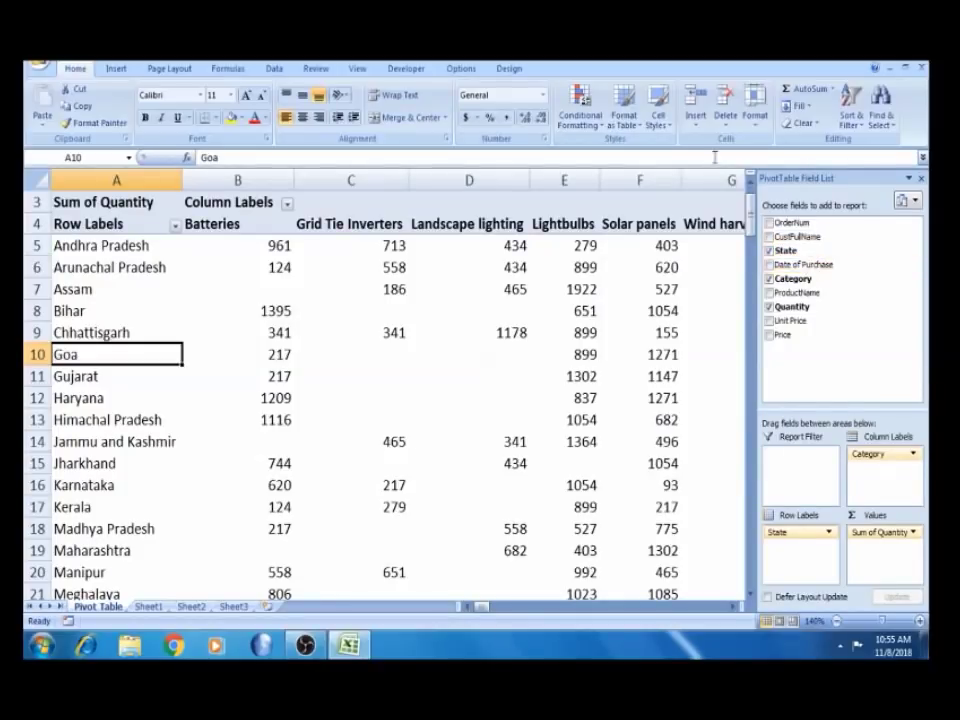
Toggle the PivotTable's row and column field headers, leaving them hidden.
{"action": "left_click", "coordinate": [461, 68]}
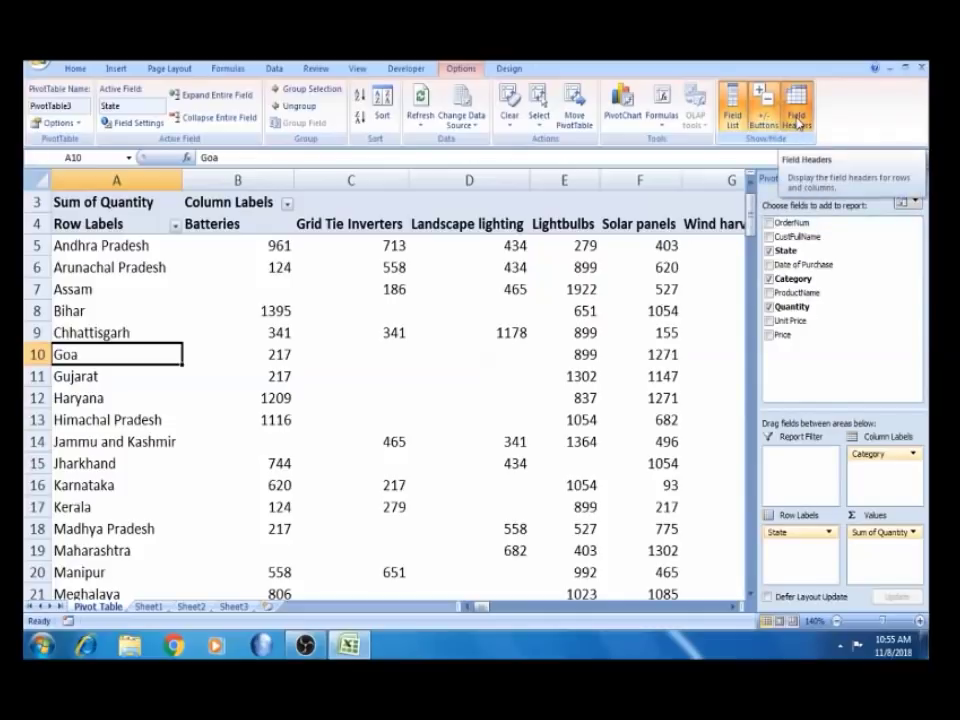
{"action": "left_click", "coordinate": [798, 123]}
{"action": "left_click", "coordinate": [798, 123]}
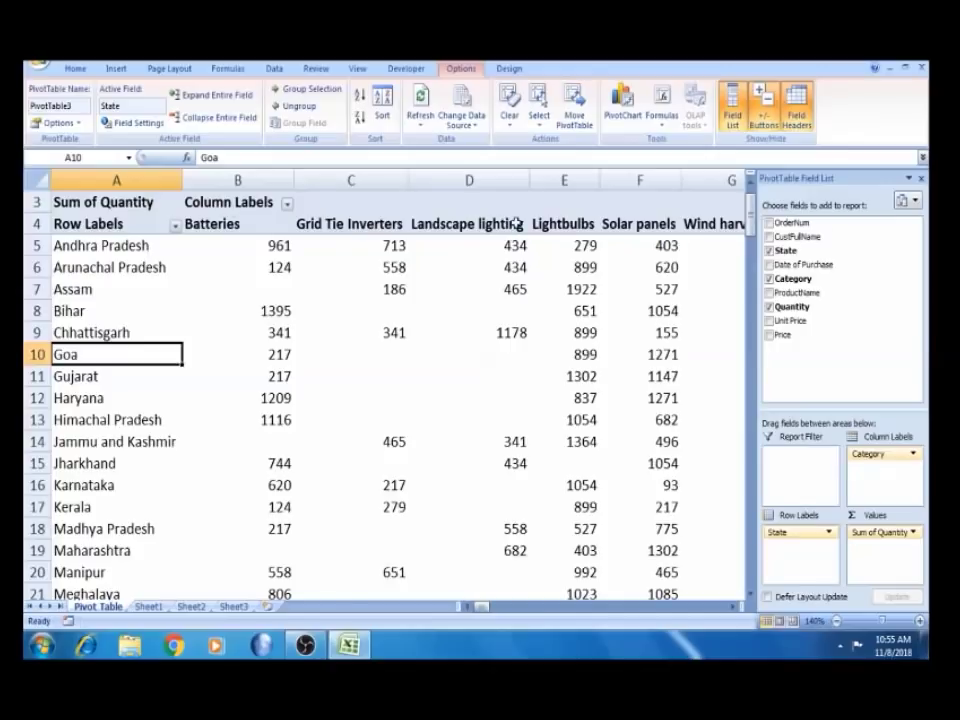
{"action": "left_click", "coordinate": [800, 117]}
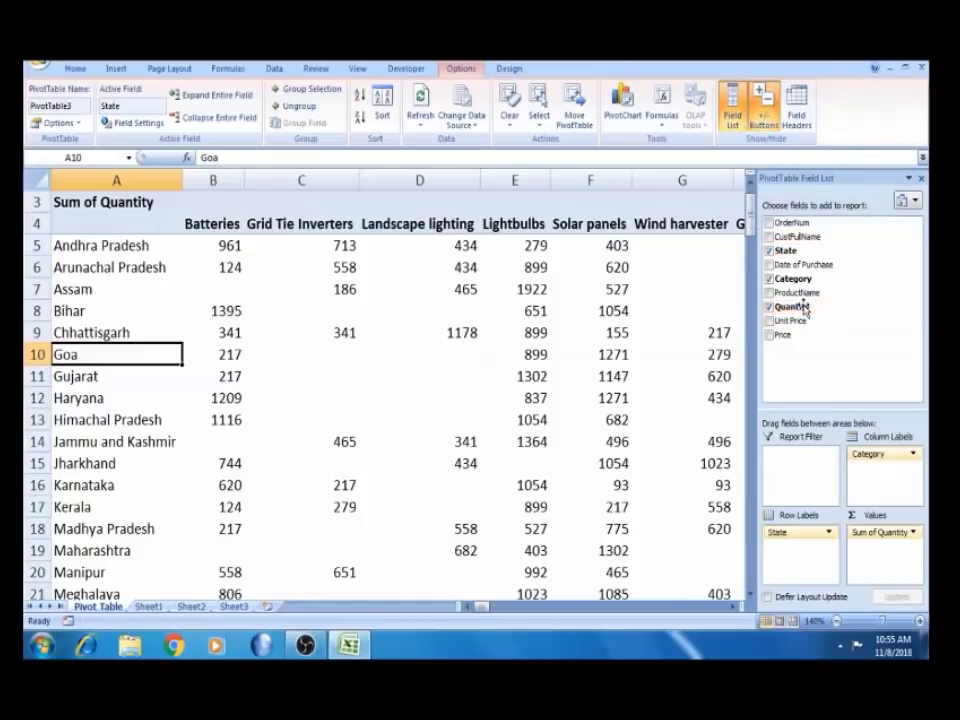
Rearrange the PivotTable without State so that Date of Purchase is nested under Category in the row labels.
{"action": "left_click_drag", "start_coordinate": [793, 533], "coordinate": [799, 334]}
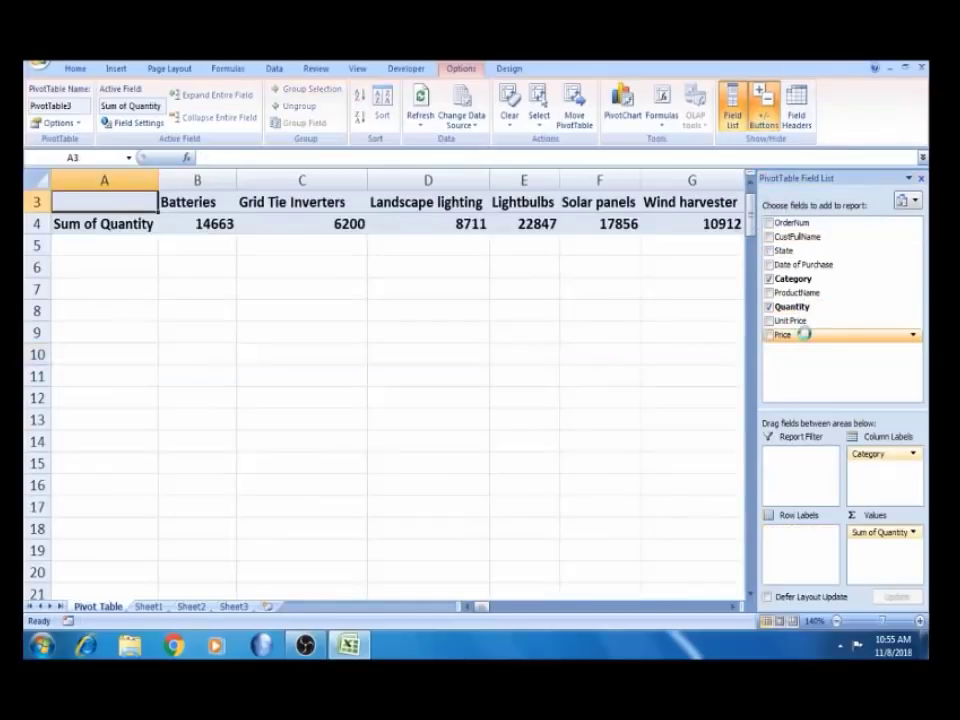
{"action": "left_click_drag", "start_coordinate": [869, 463], "coordinate": [786, 566]}
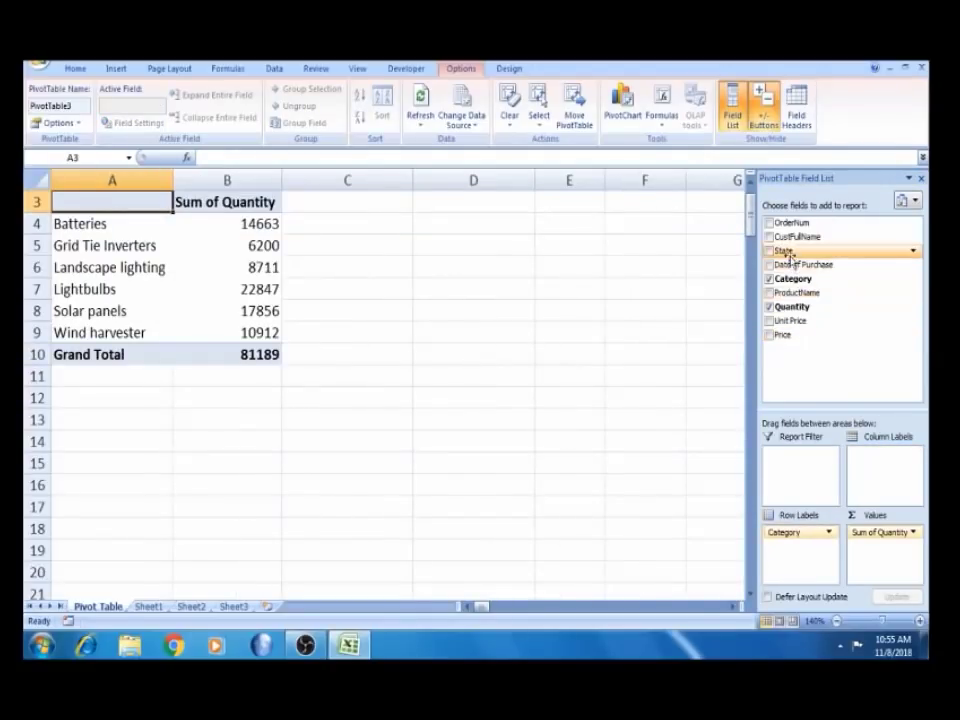
{"action": "left_click_drag", "start_coordinate": [805, 268], "coordinate": [805, 557]}
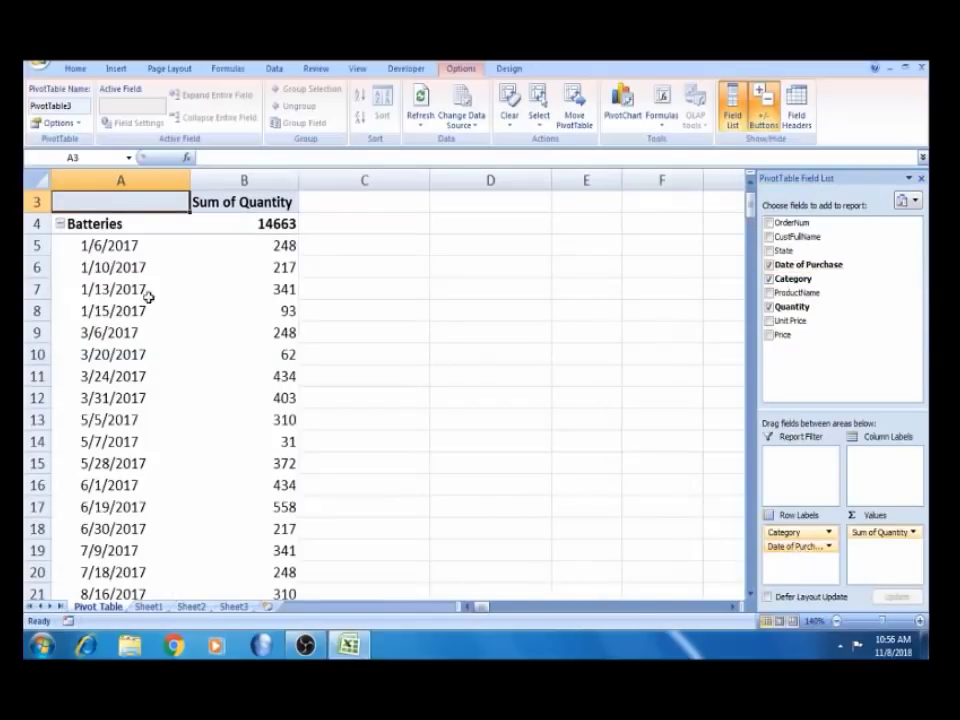
Collapse the purchase-date details under Batteries, Grid Tie Inverters and Landscape lighting.
{"action": "left_click", "coordinate": [61, 226]}
{"action": "left_click", "coordinate": [61, 224]}
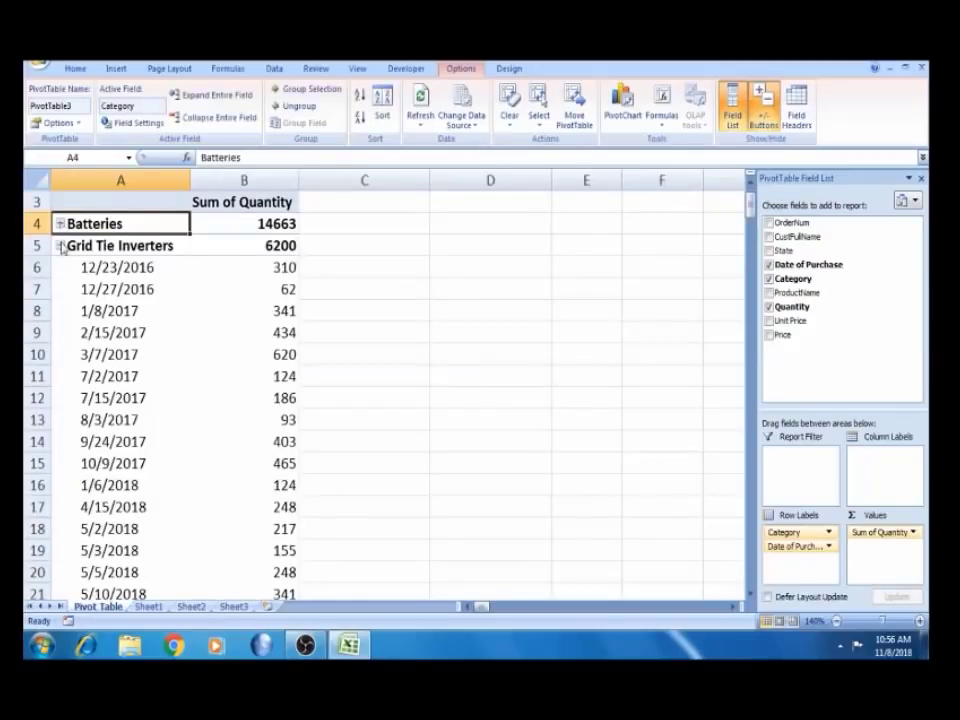
{"action": "left_click", "coordinate": [61, 246]}
{"action": "left_click", "coordinate": [61, 268]}
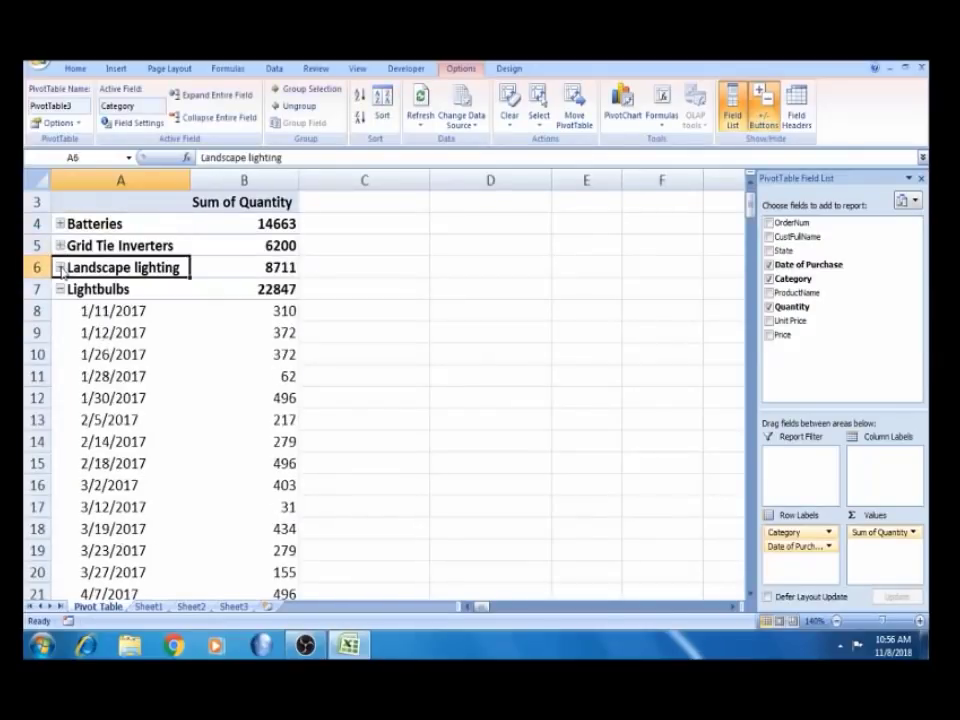
Look over the first purchase dates under Lightbulbs and collapse Lightbulbs, Solar panels and Wind harvester.
{"action": "left_click", "coordinate": [110, 311]}
{"action": "key", "text": "Down"}
{"action": "key", "text": "Down"}
{"action": "key", "text": "Up"}
{"action": "key", "text": "Up"}
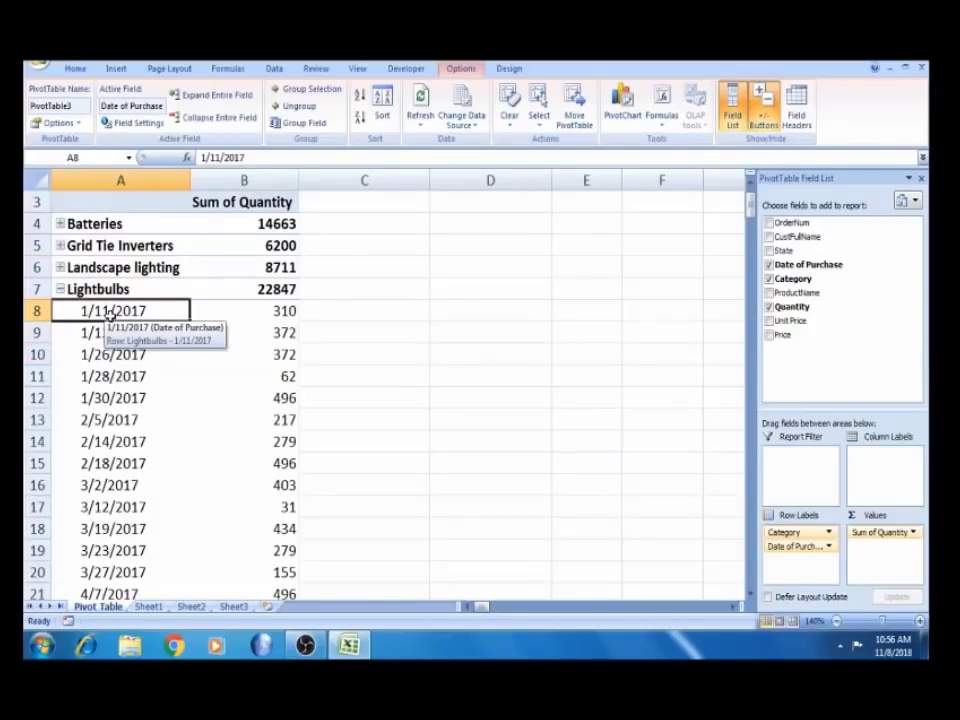
{"action": "key", "text": "Down"}
{"action": "left_click", "coordinate": [60, 289]}
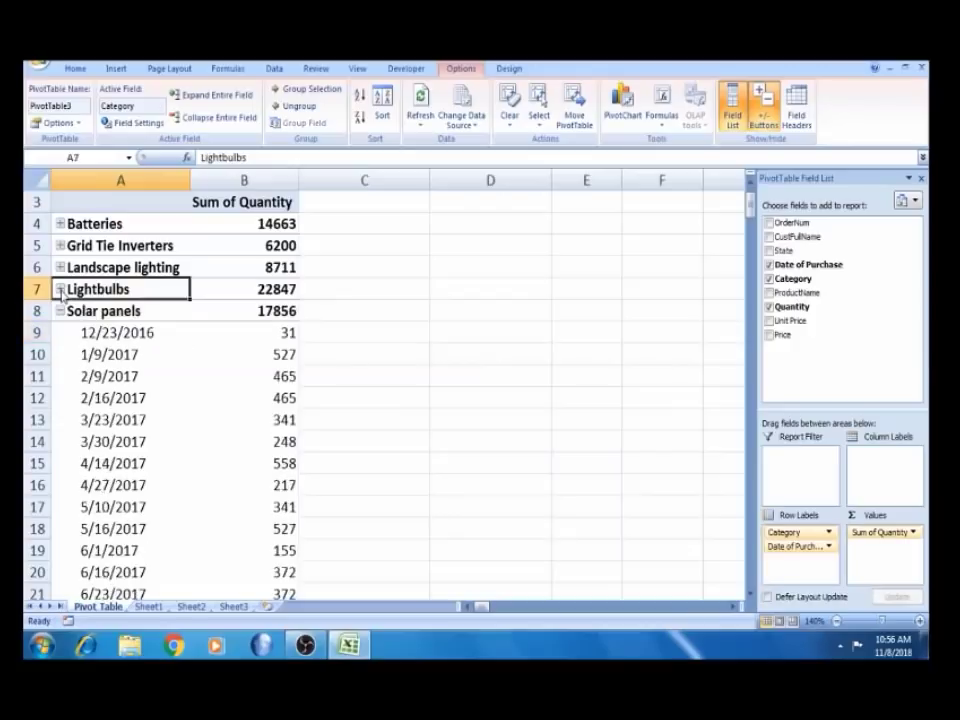
{"action": "left_click", "coordinate": [60, 311]}
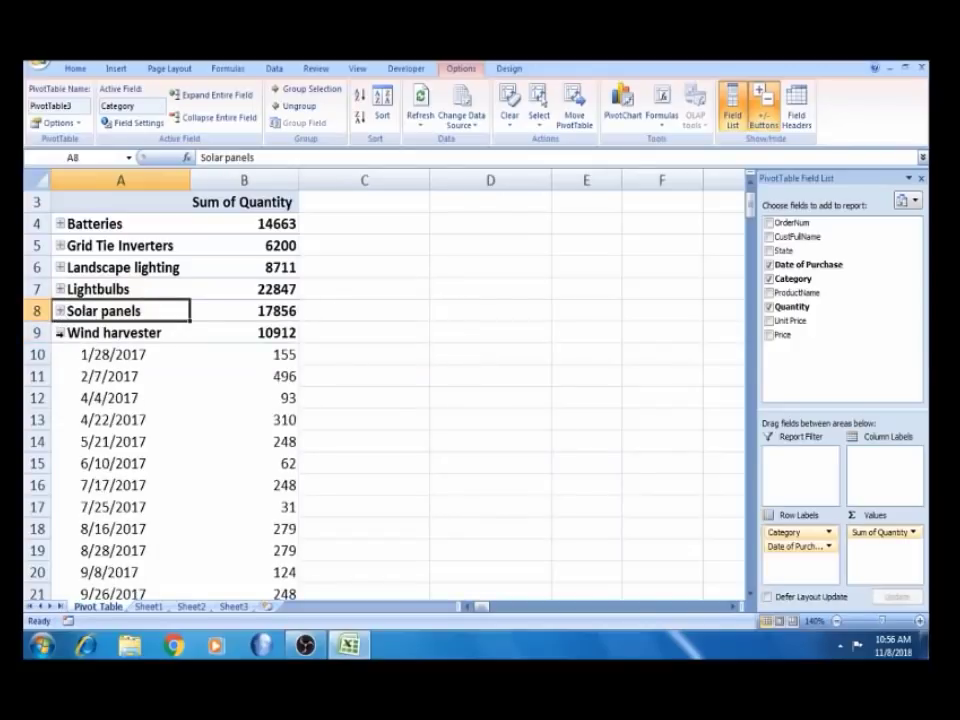
{"action": "left_click", "coordinate": [60, 333]}
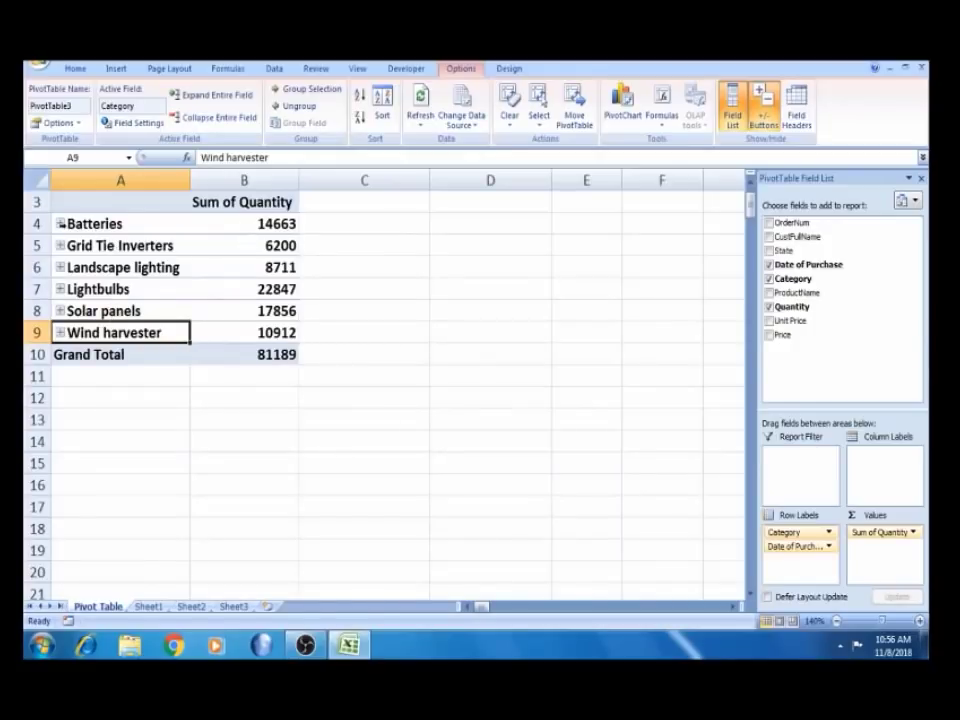
Expand Batteries to inspect its purchase dates and their quantities, and collapse it again.
{"action": "left_click", "coordinate": [60, 224]}
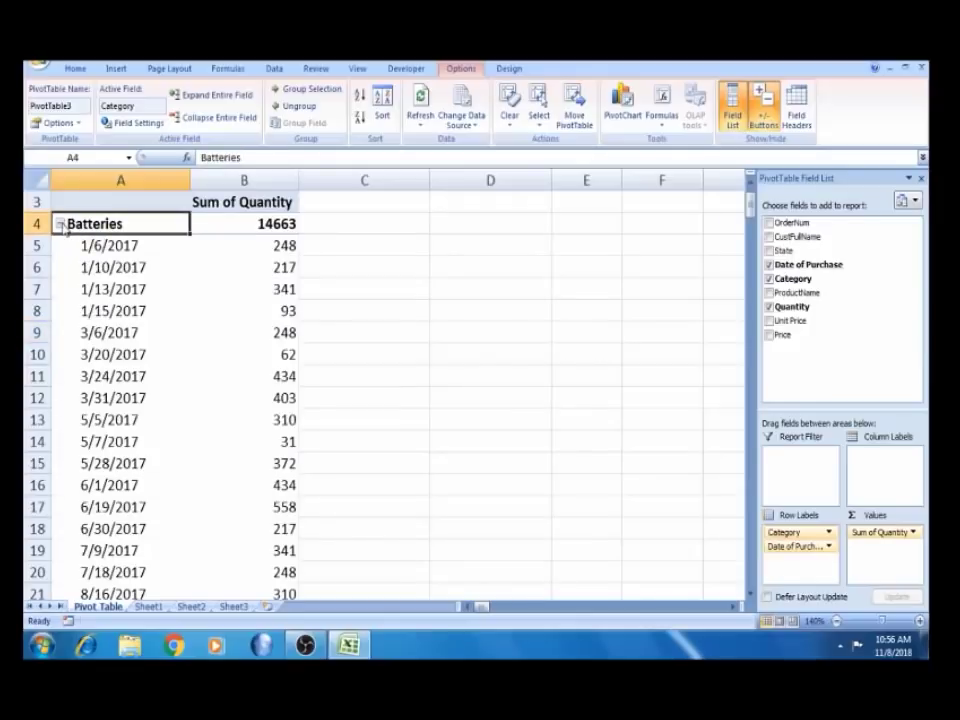
{"action": "left_click", "coordinate": [213, 256]}
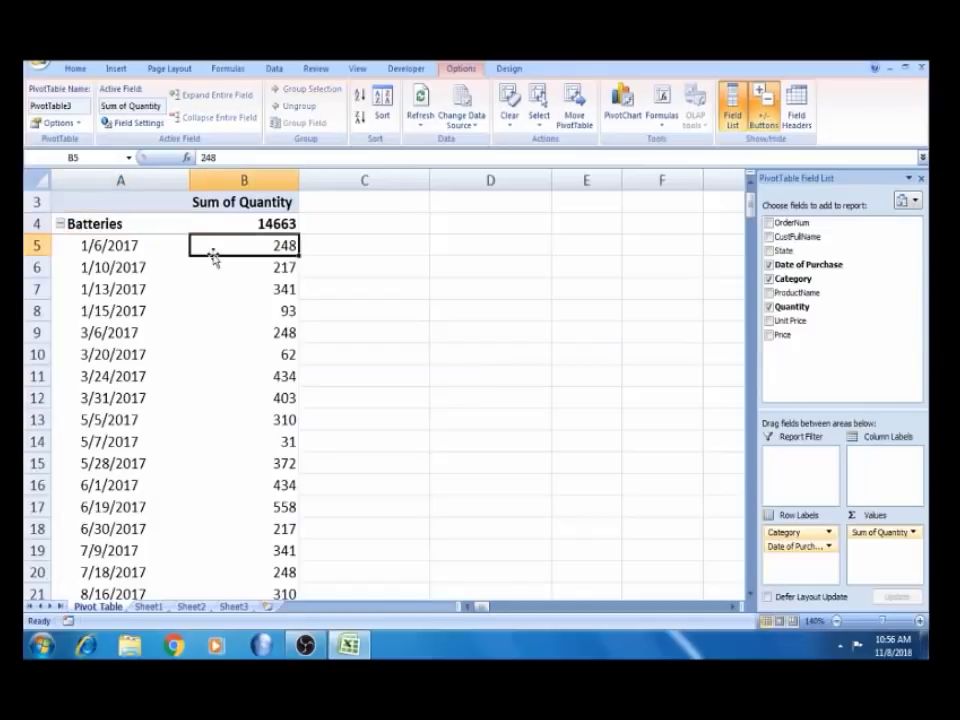
{"action": "key", "text": "Left"}
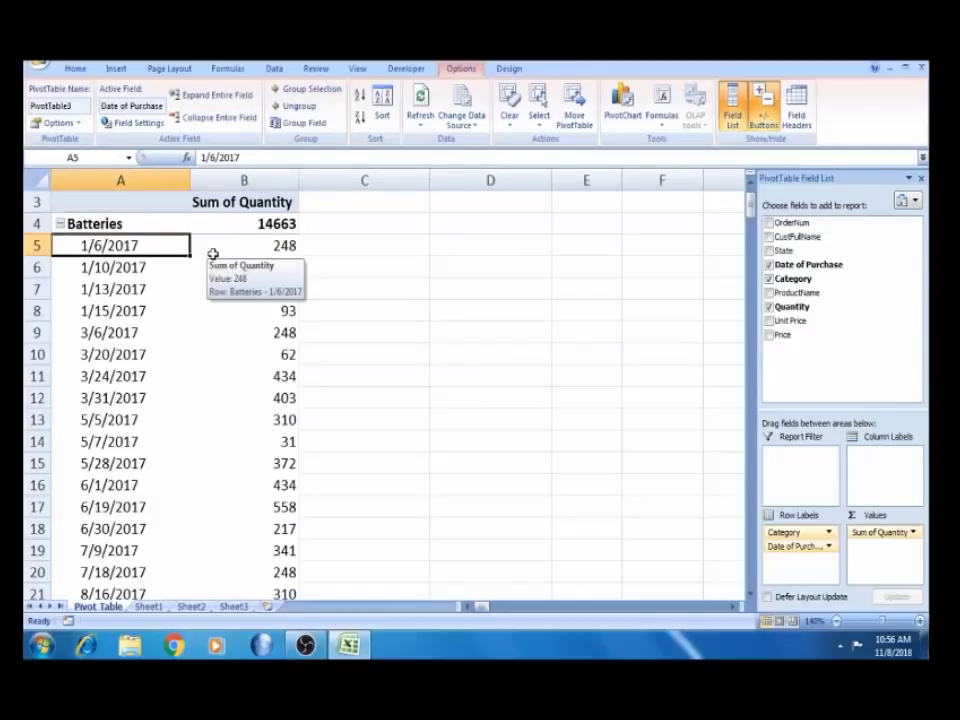
{"action": "left_click", "coordinate": [213, 256]}
{"action": "left_click", "coordinate": [131, 357]}
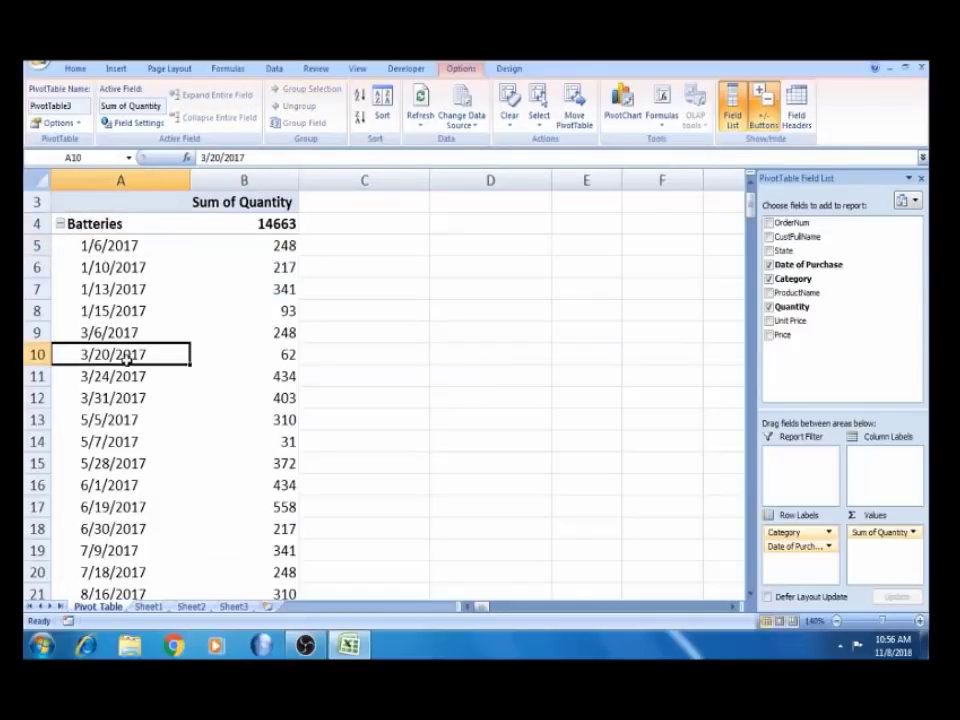
{"action": "key", "text": "Right"}
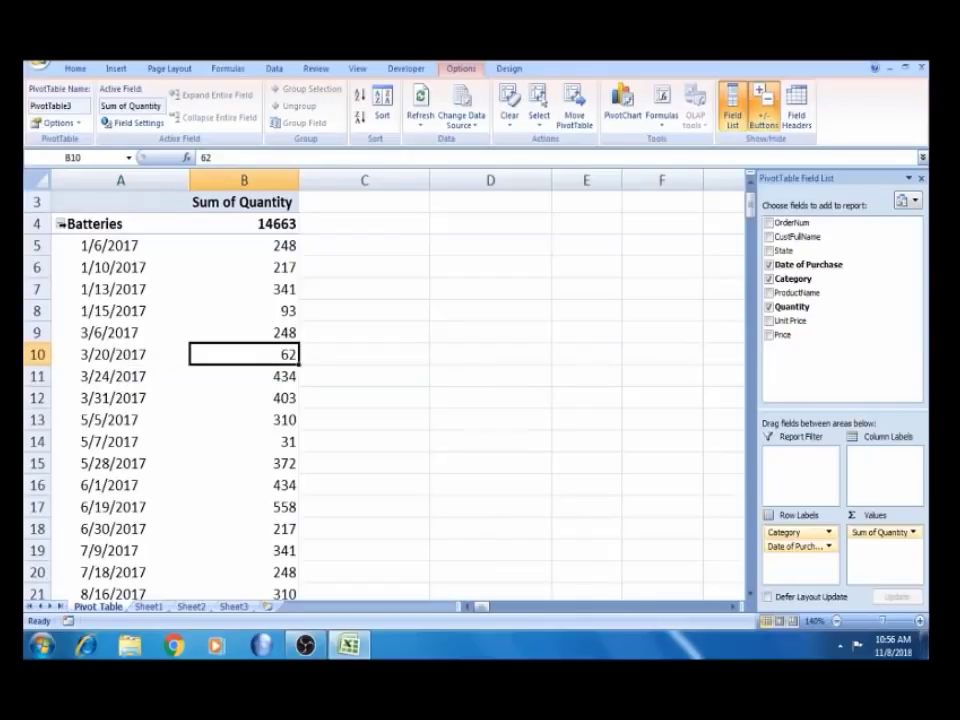
{"action": "left_click", "coordinate": [61, 225]}
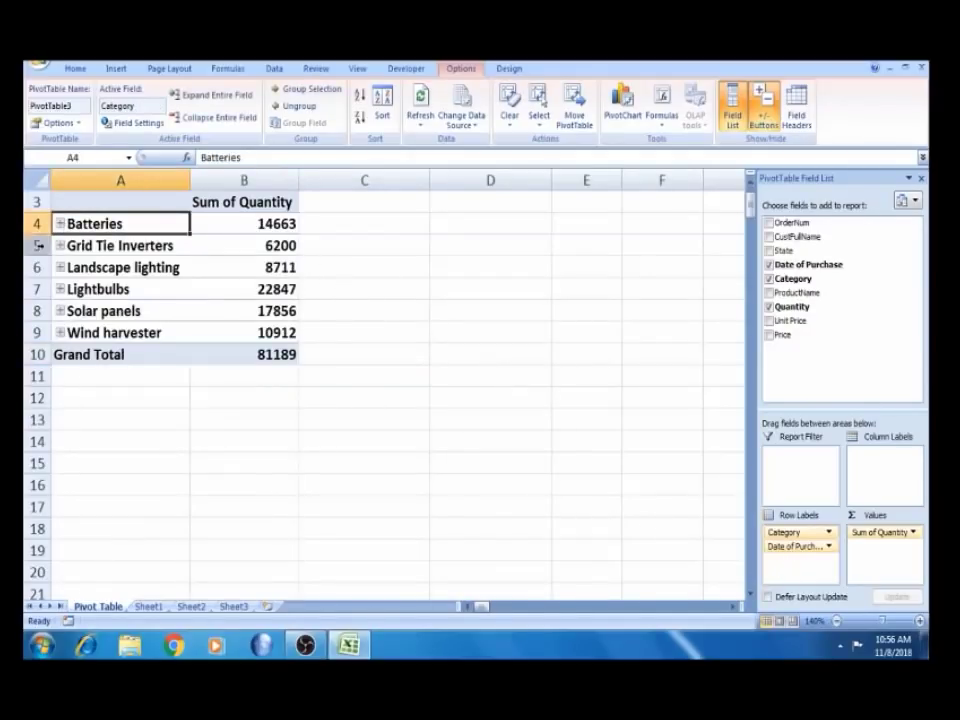
Expand the Batteries category once more and collapse it back to its total row.
{"action": "left_click", "coordinate": [57, 224]}
{"action": "left_click", "coordinate": [60, 224]}
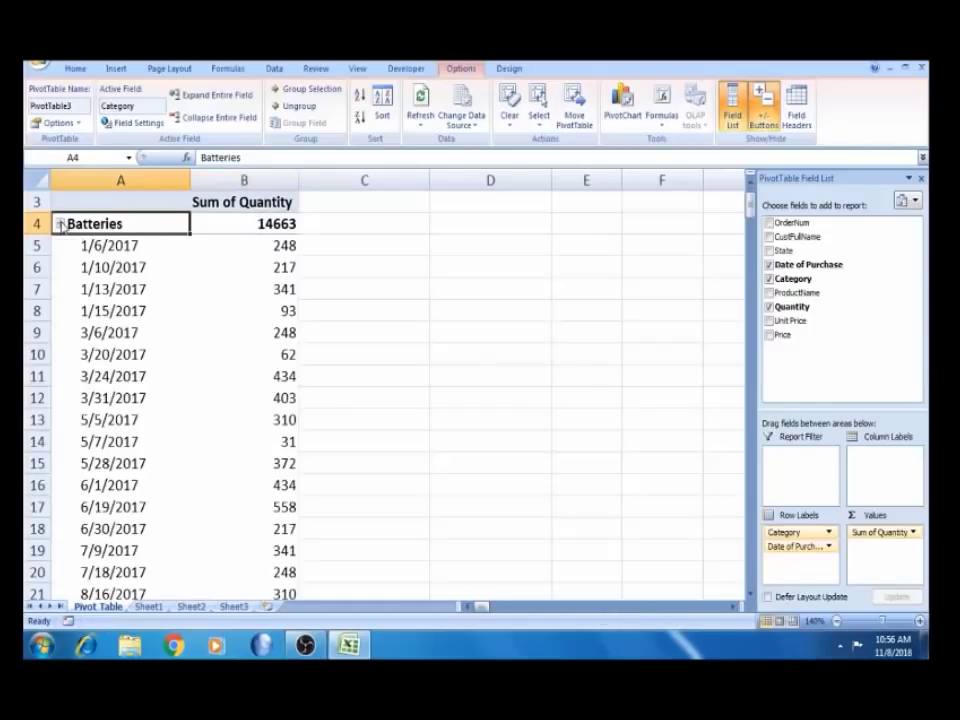
{"action": "left_click", "coordinate": [60, 224]}
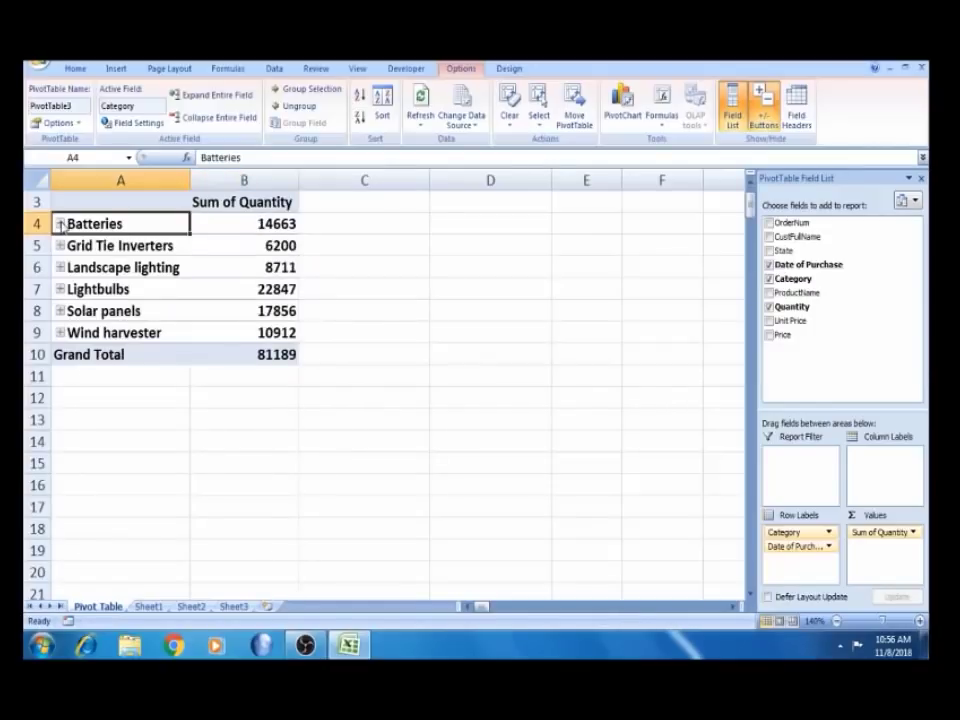
Hide the expand/collapse buttons beside the PivotTable's categories and show them again.
{"action": "left_click", "coordinate": [256, 234]}
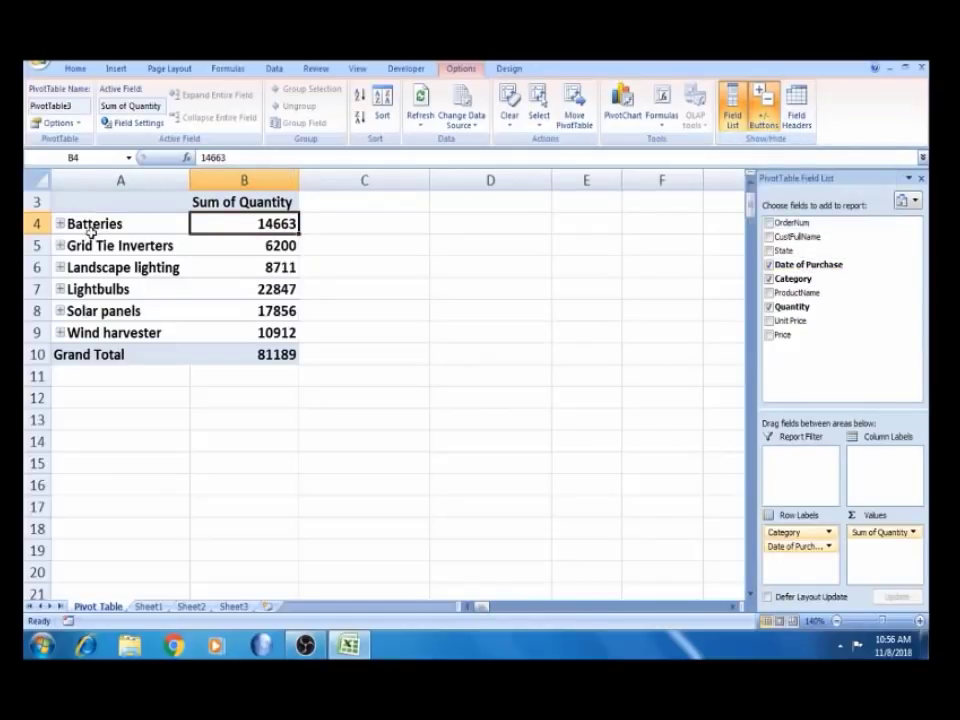
{"action": "left_click", "coordinate": [764, 116]}
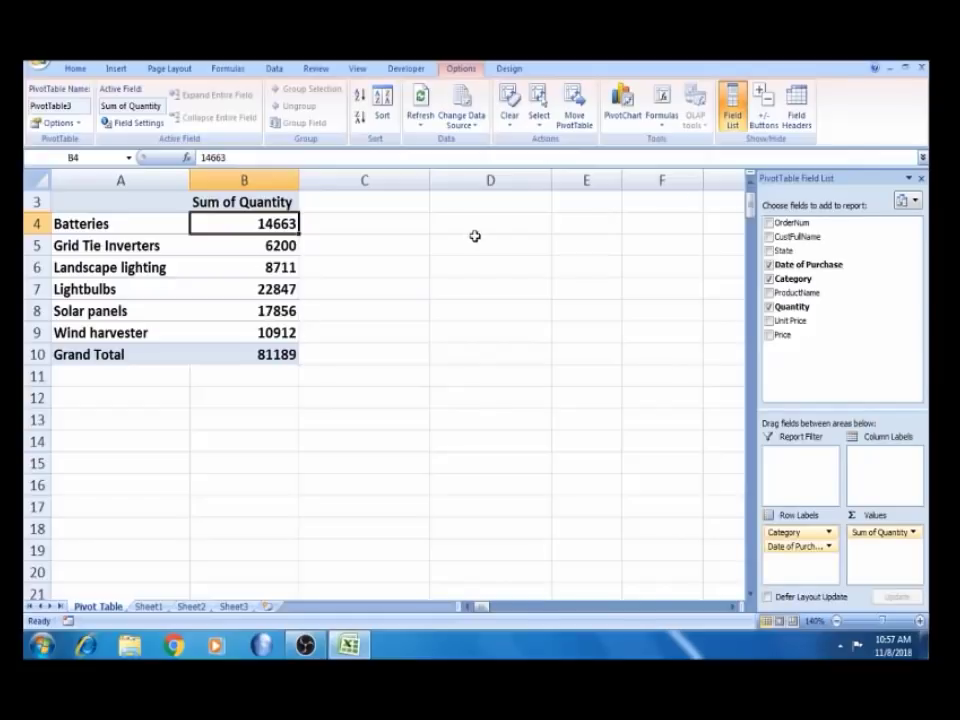
{"action": "left_click", "coordinate": [132, 228]}
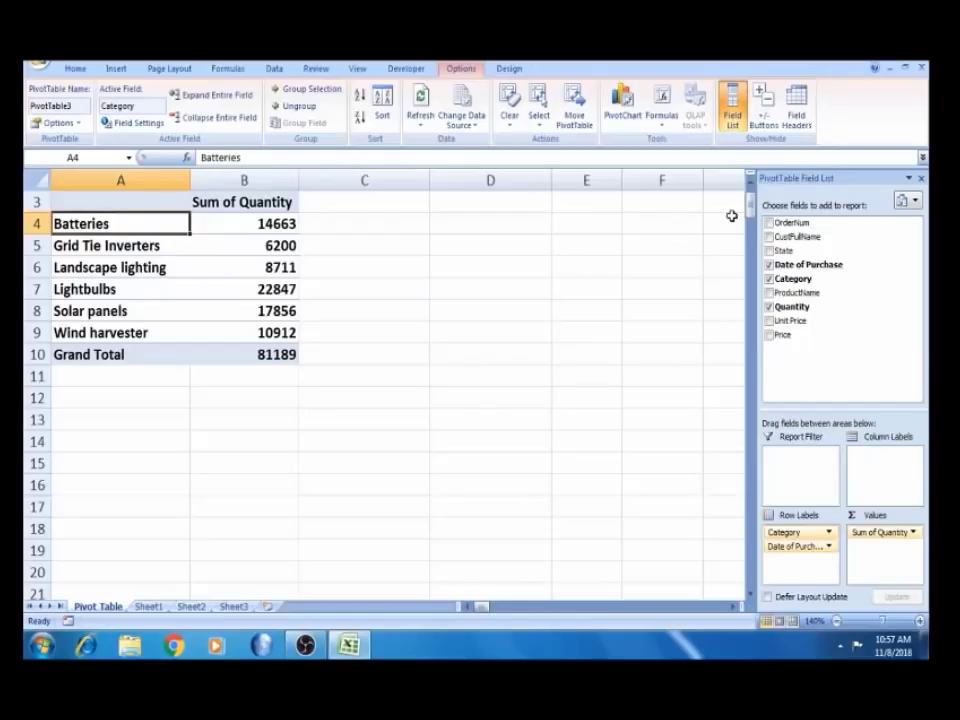
{"action": "left_click", "coordinate": [758, 118]}
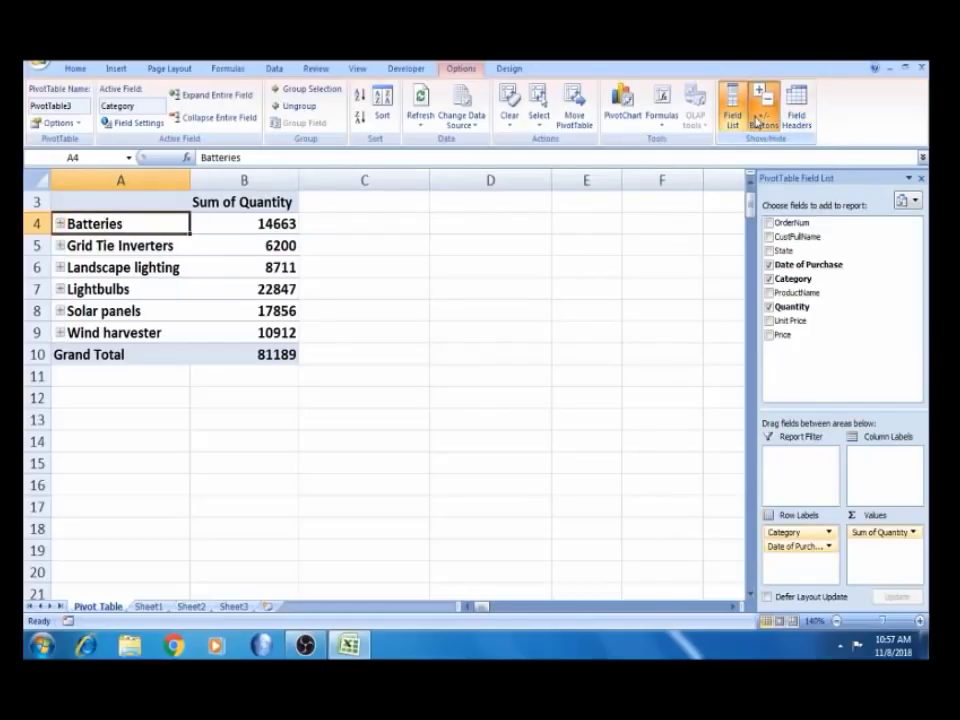